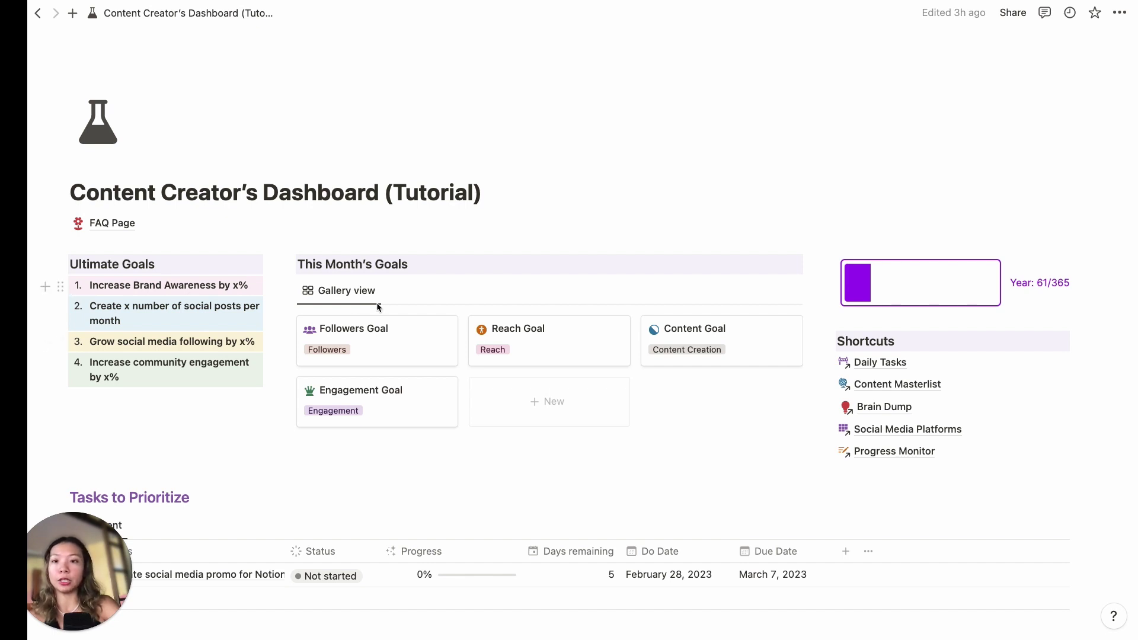
- Scroll down through the Content Creator's Dashboard
scroll(378, 307, down, 3)
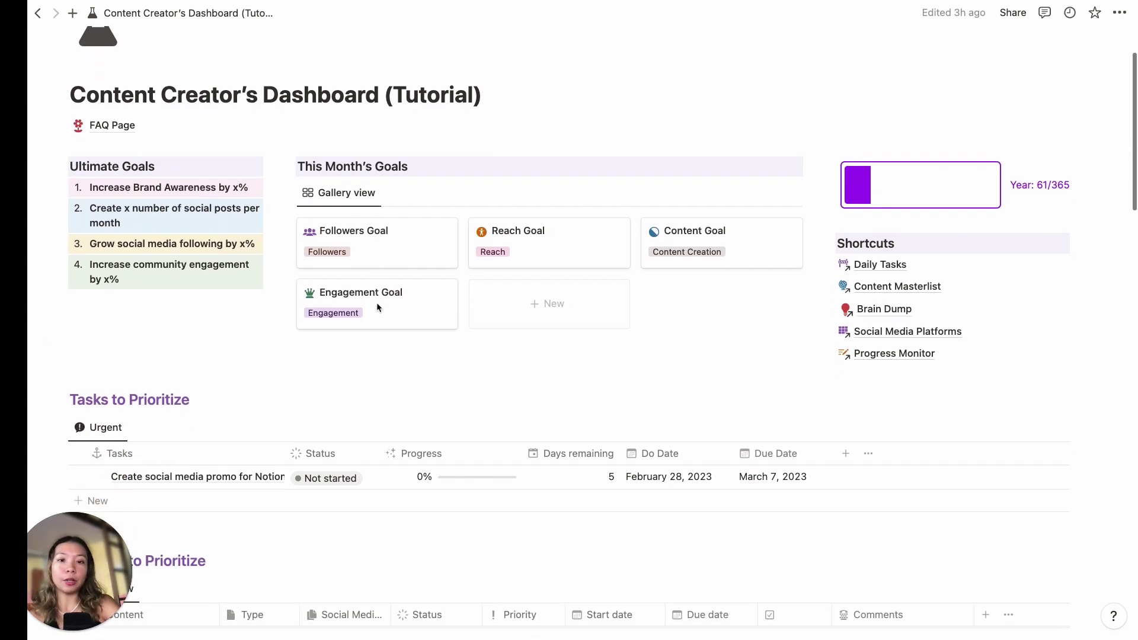
scroll(377, 306, down, 4)
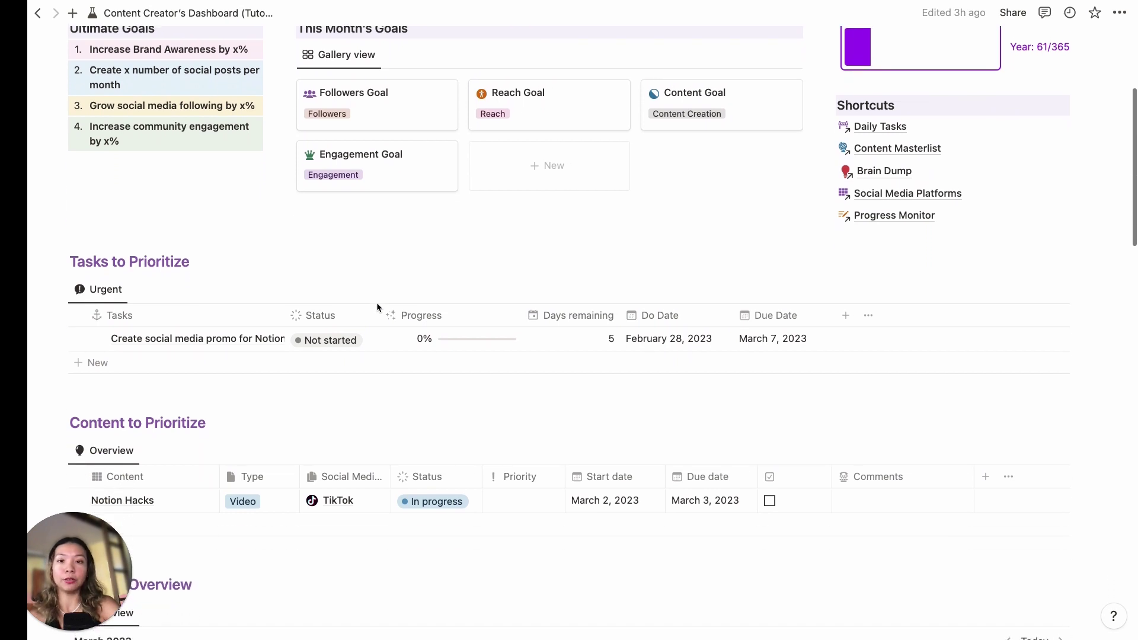
scroll(377, 307, down, 4)
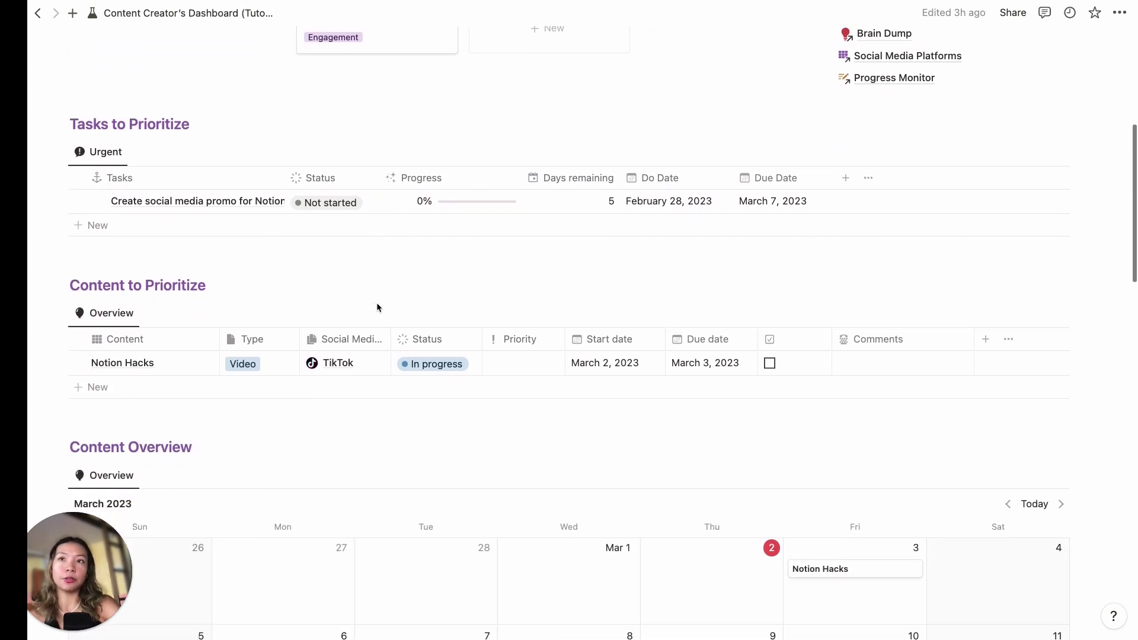
scroll(377, 307, down, 2)
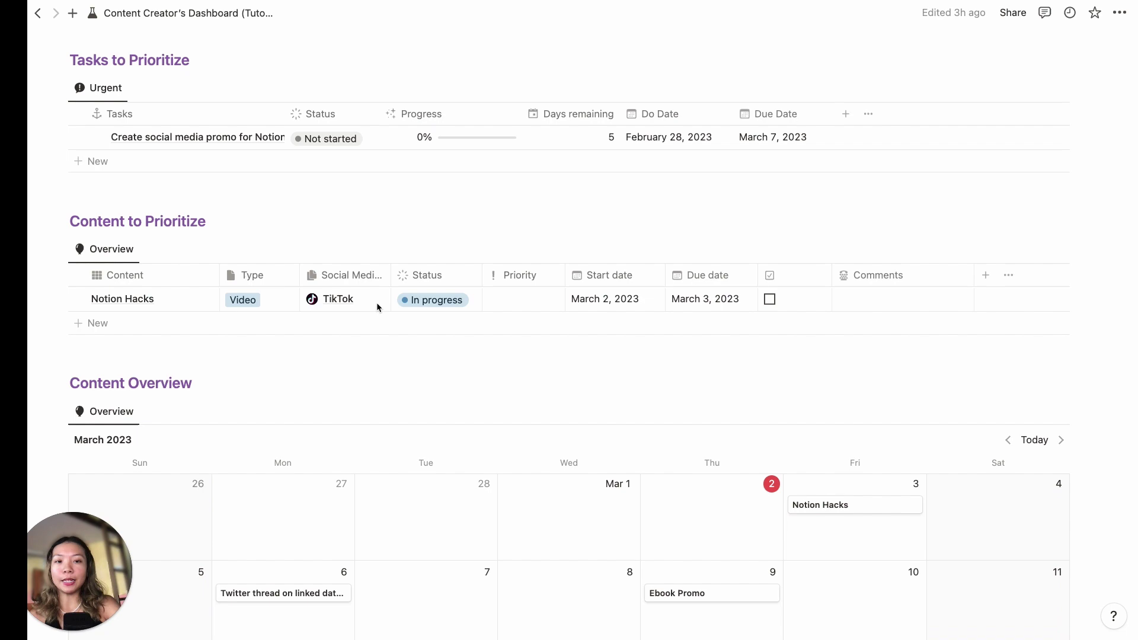
scroll(377, 307, down, 2)
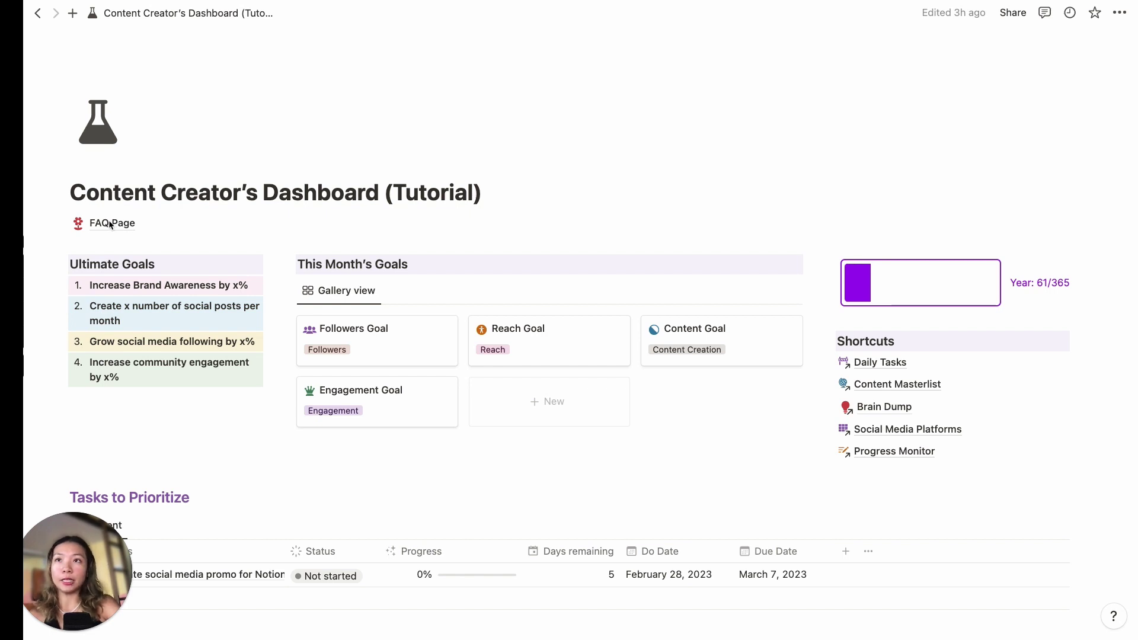
- Open the FAQ page and read through it
click(111, 223)
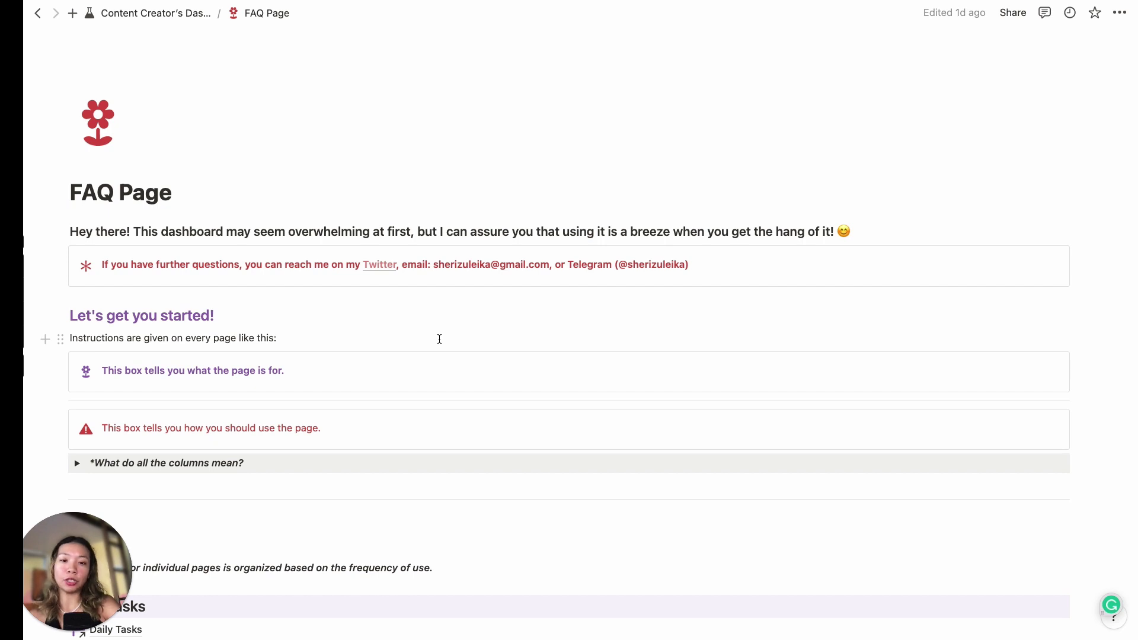
scroll(439, 340, down, 2)
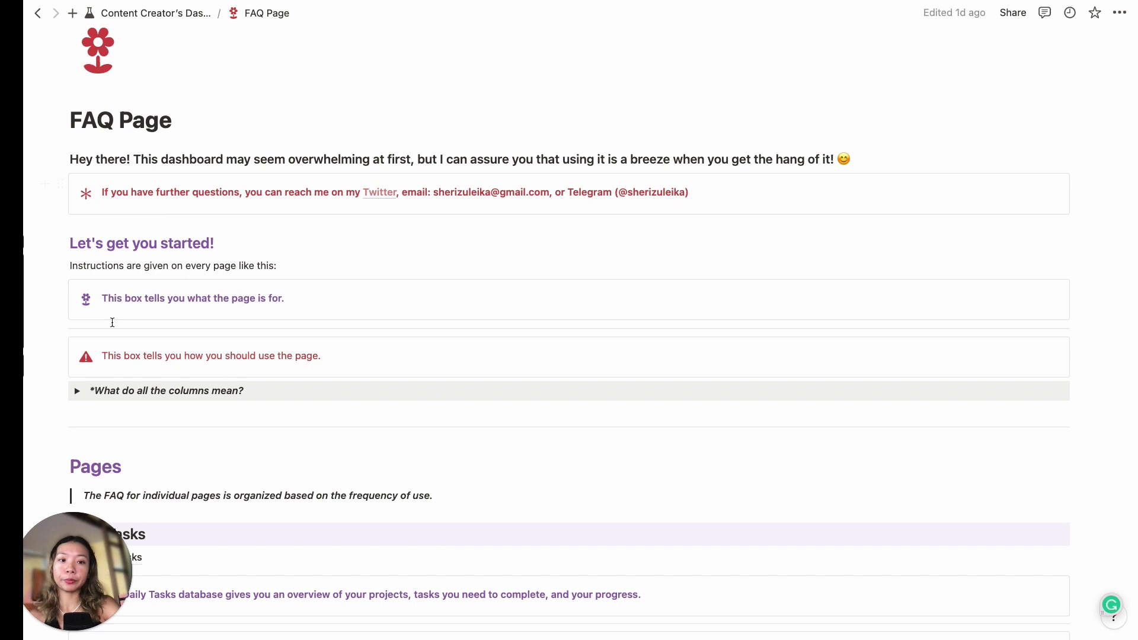
scroll(328, 396, down, 5)
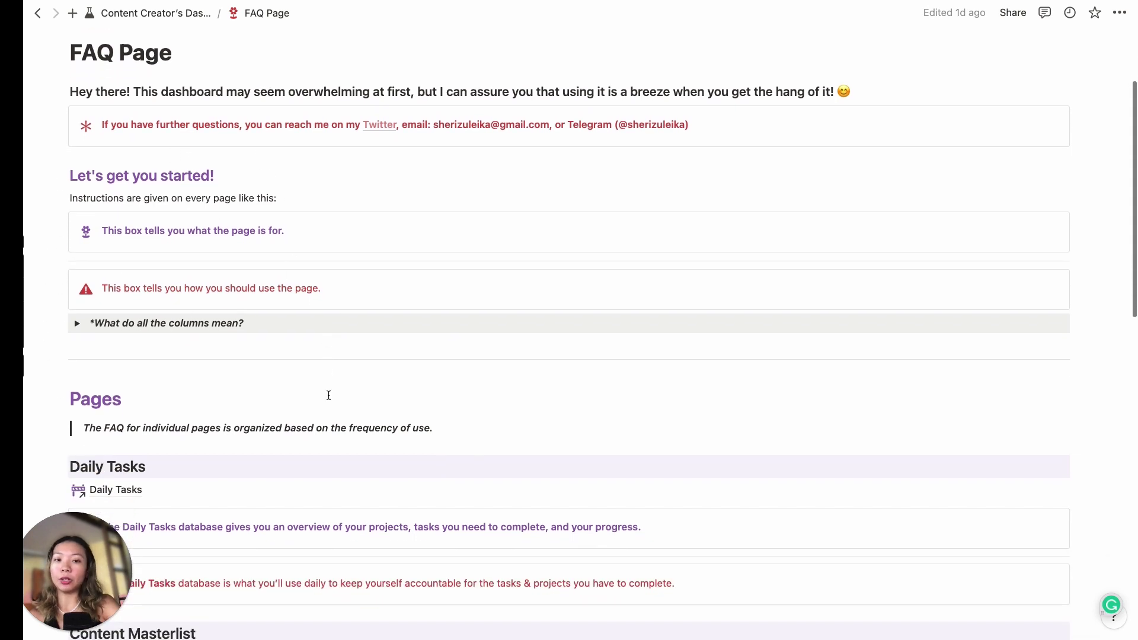
scroll(328, 396, down, 5)
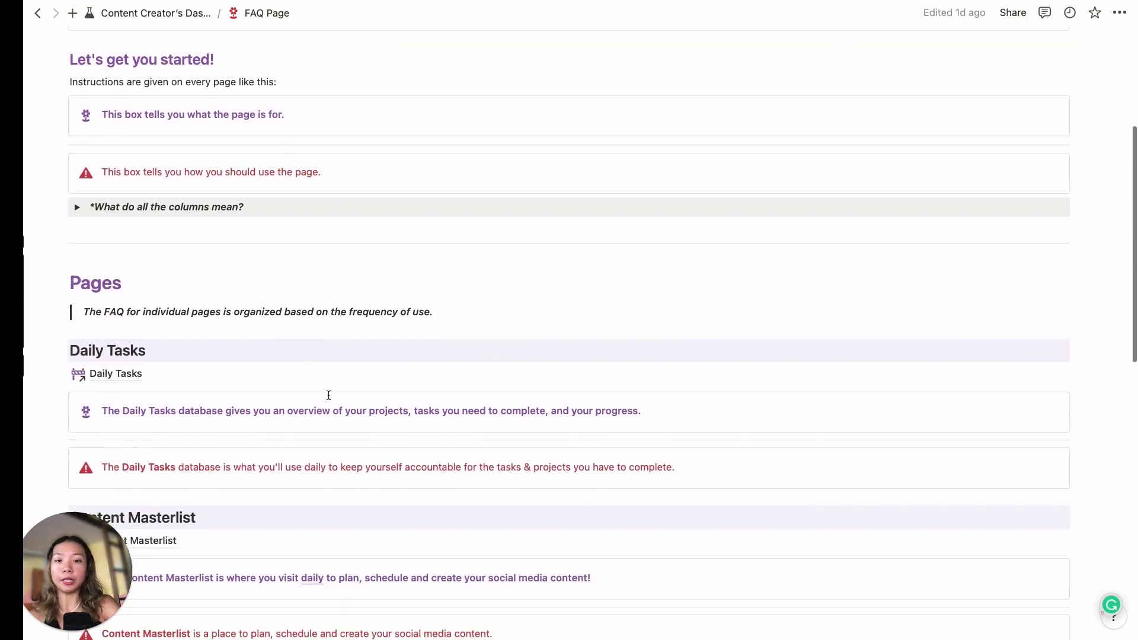
scroll(329, 395, down, 4)
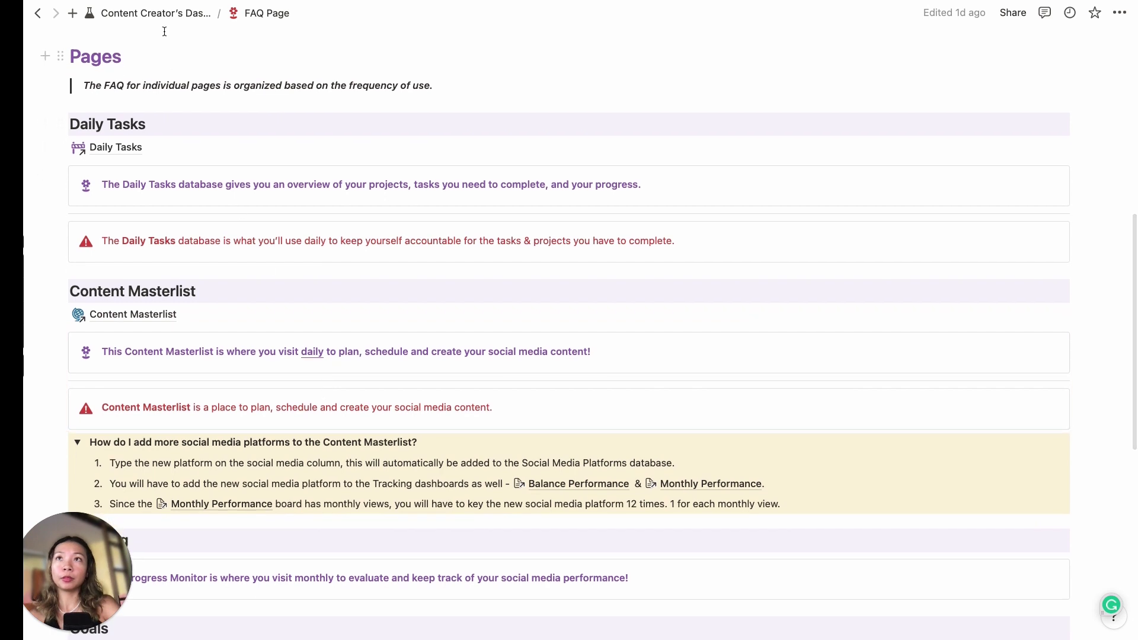
- Return to the Content Creator's Dashboard and scroll down its content
click(157, 14)
scroll(477, 239, down, 1)
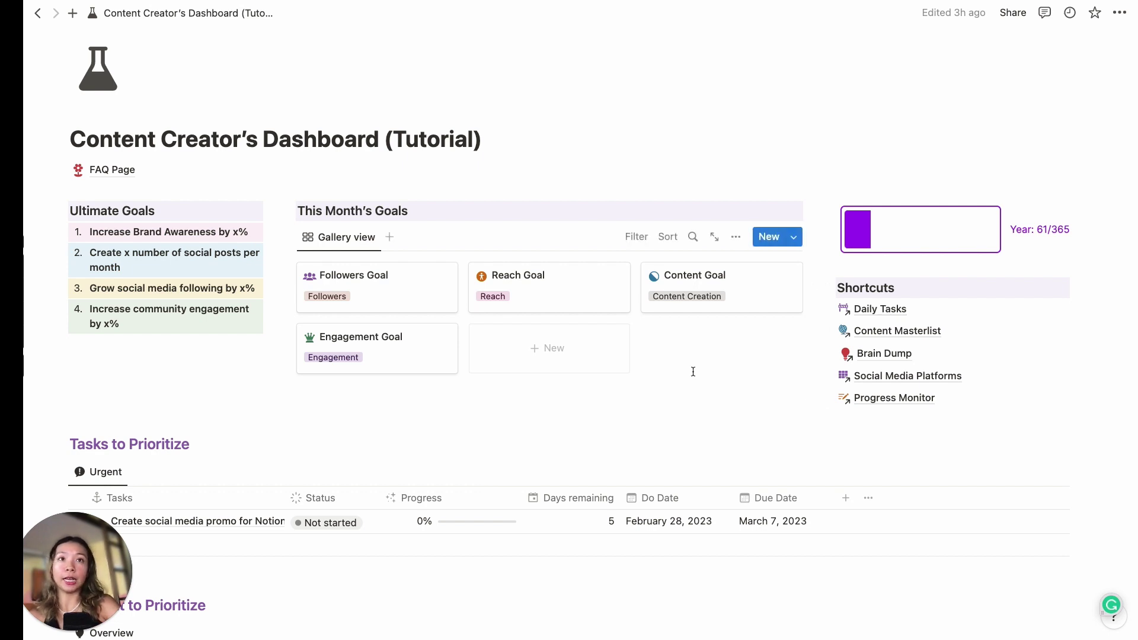
scroll(693, 372, down, 1)
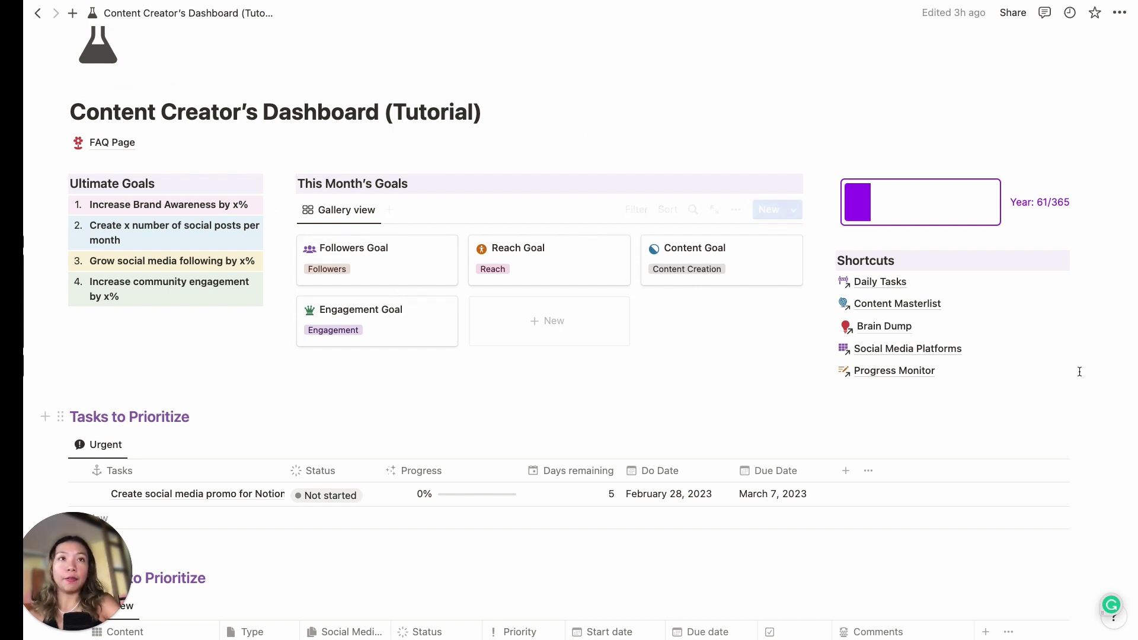
scroll(612, 526, down, 2)
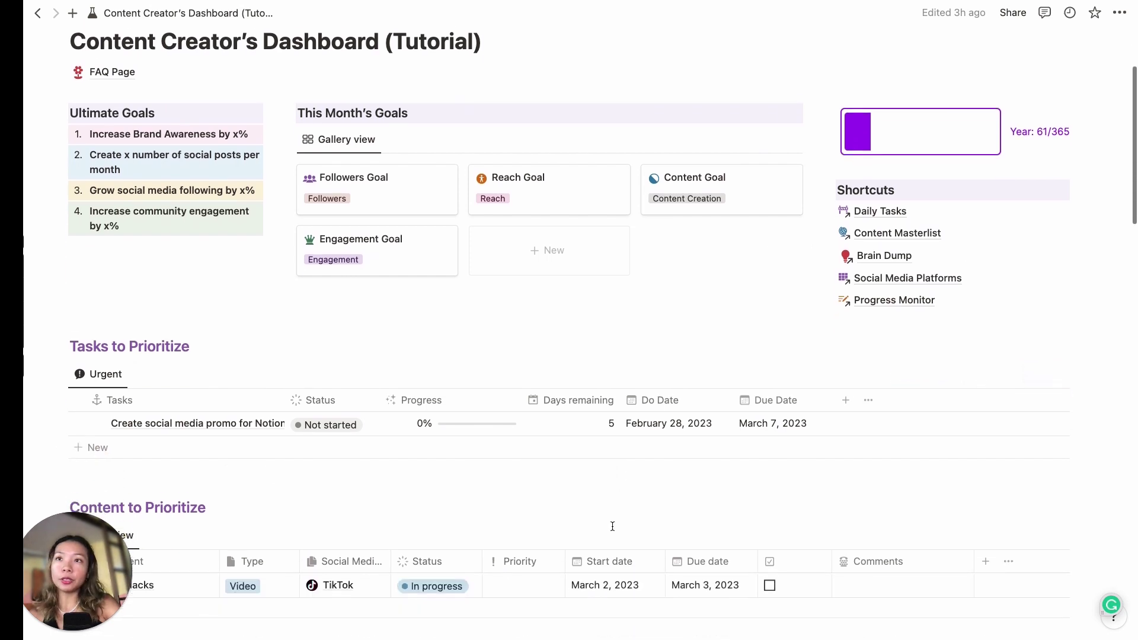
scroll(612, 526, down, 4)
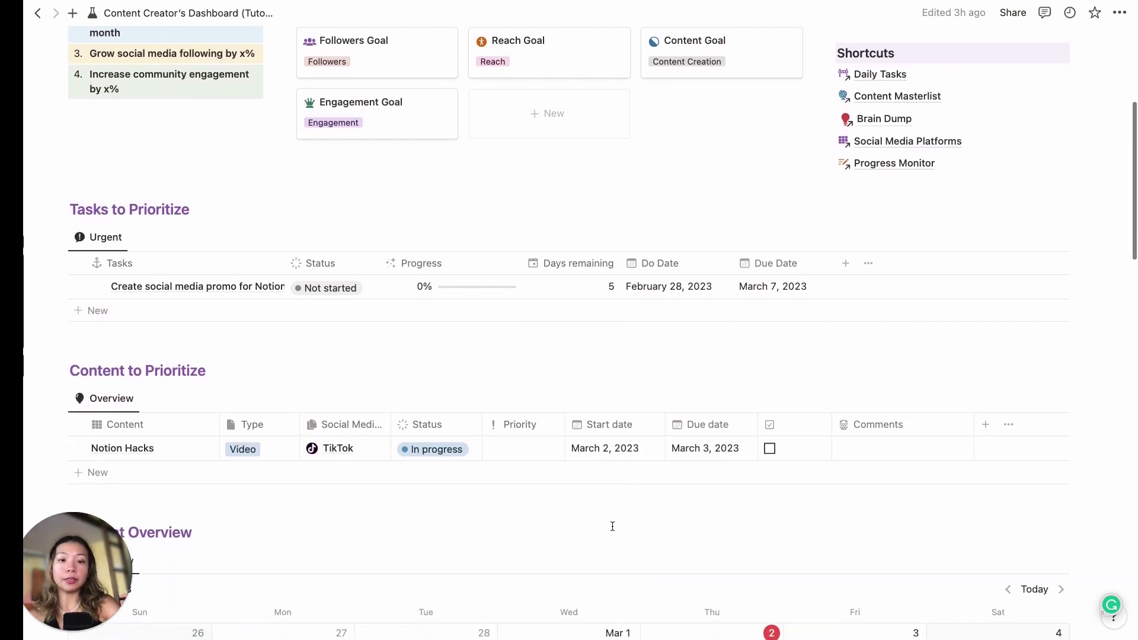
scroll(613, 527, down, 14)
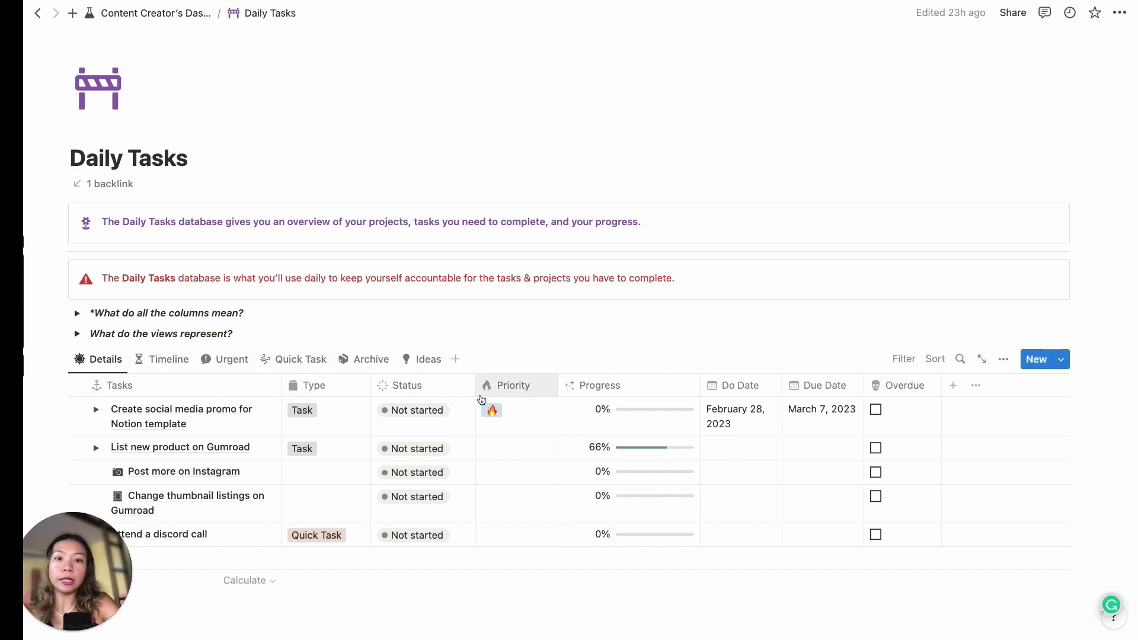
- Expand the 'What do all the columns mean?' and 'What do the views represent?' explanations
click(77, 314)
scroll(80, 320, down, 8)
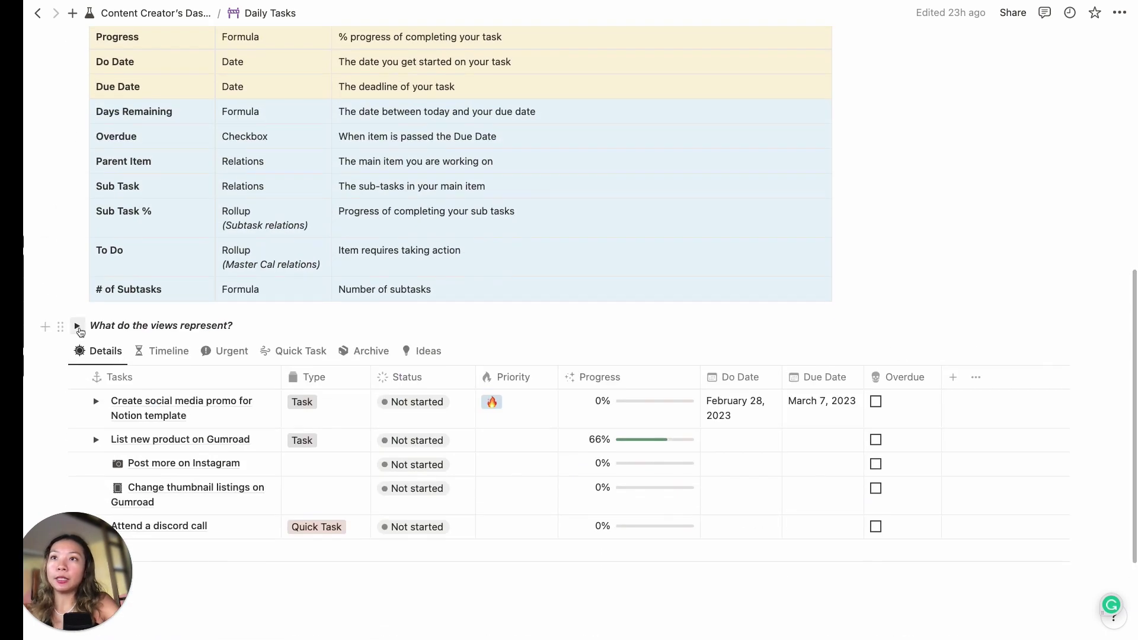
click(78, 327)
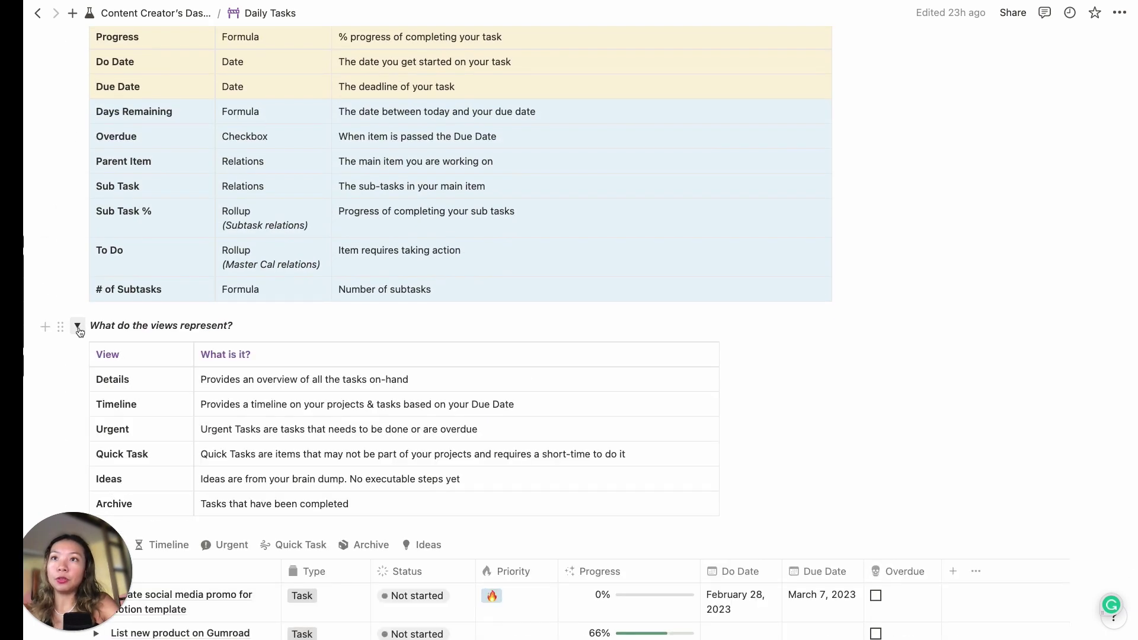
scroll(240, 327, down, 1)
scroll(241, 327, down, 4)
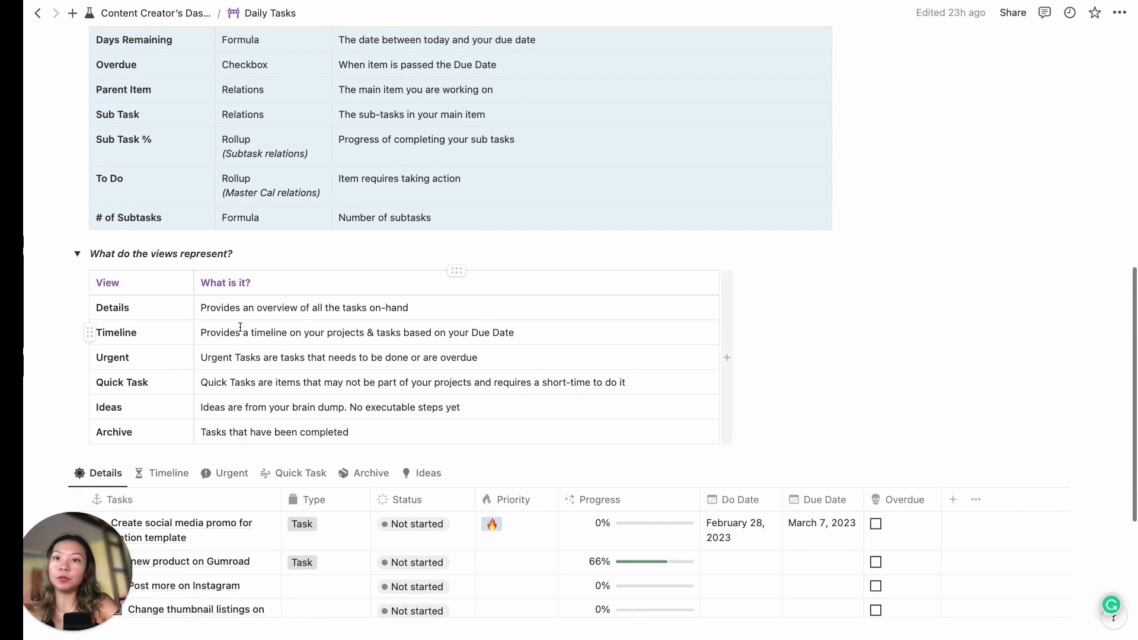
scroll(240, 327, down, 1)
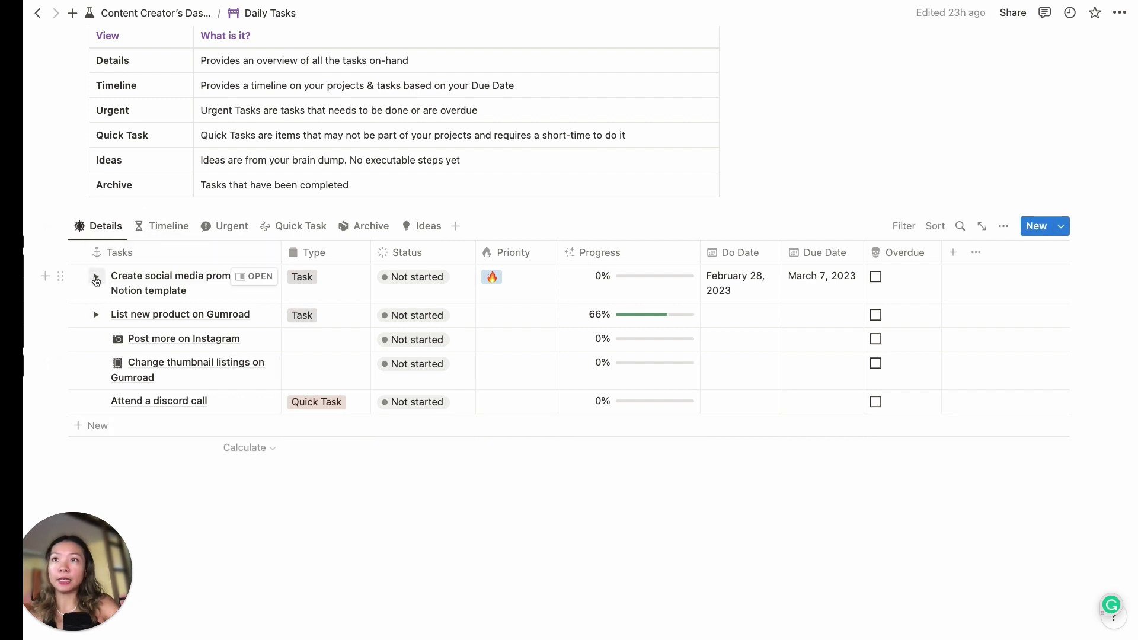
- Expand the social media promo task's sub-tasks and preview its details in a side peek
click(96, 279)
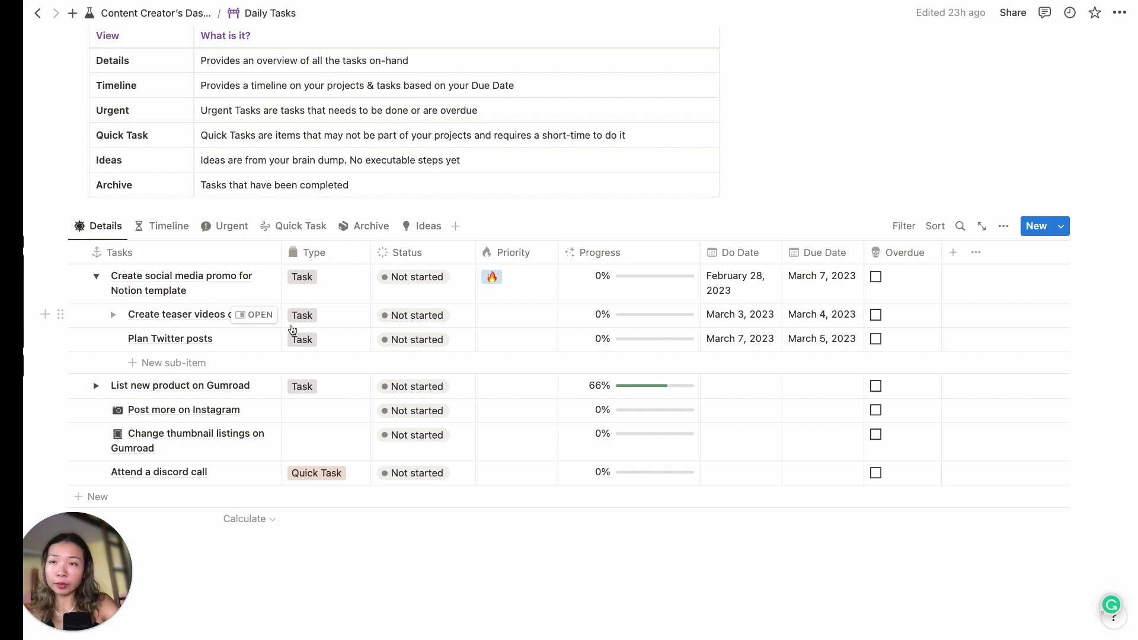
click(255, 276)
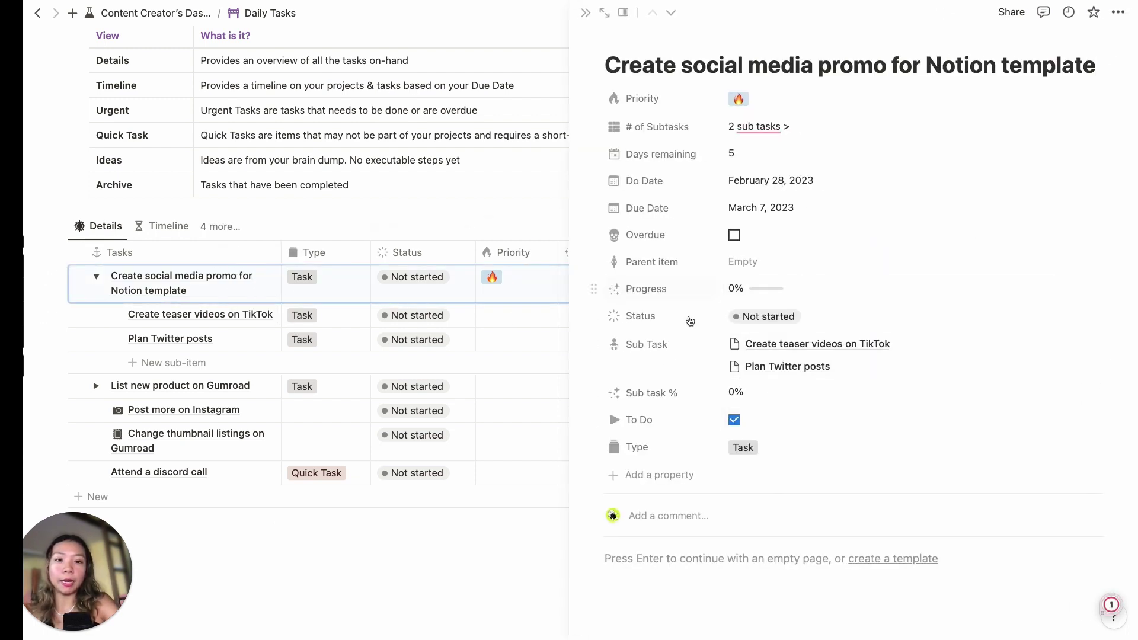
key(Escape)
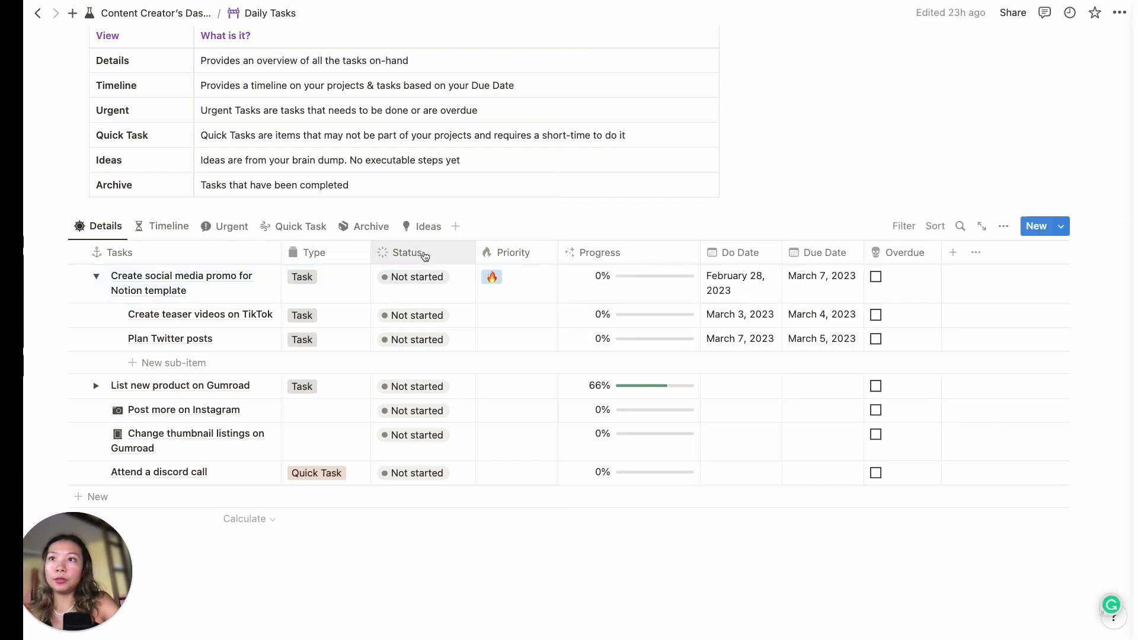
scroll(290, 322, down, 1)
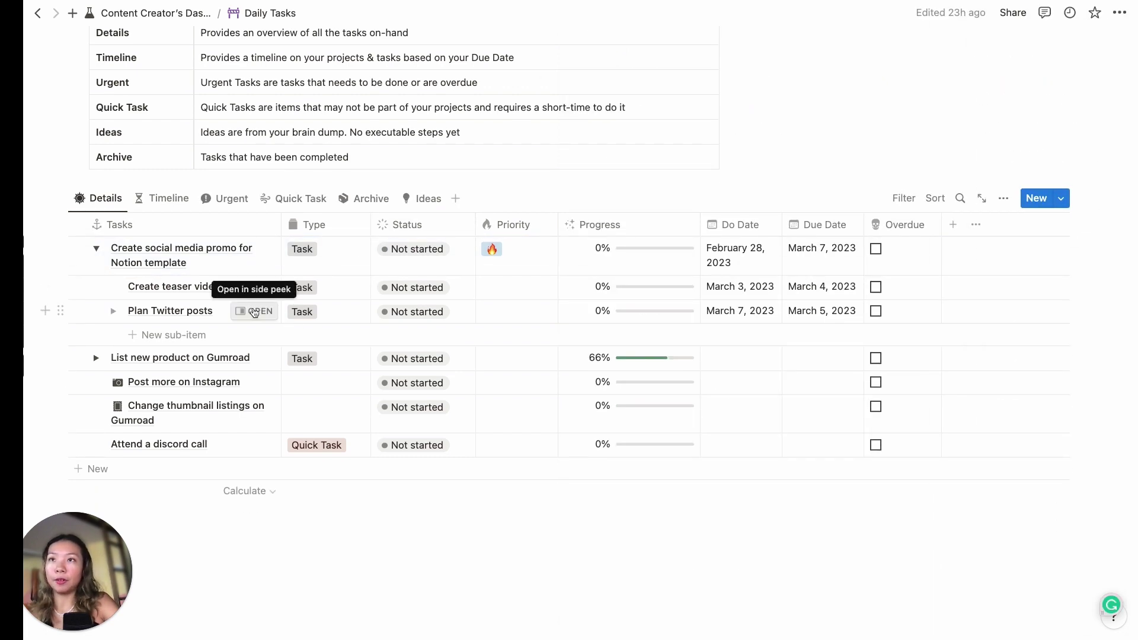
- Preview the Plan Twitter posts sub-task's details in a side peek, then close it
click(254, 311)
scroll(841, 403, down, 1)
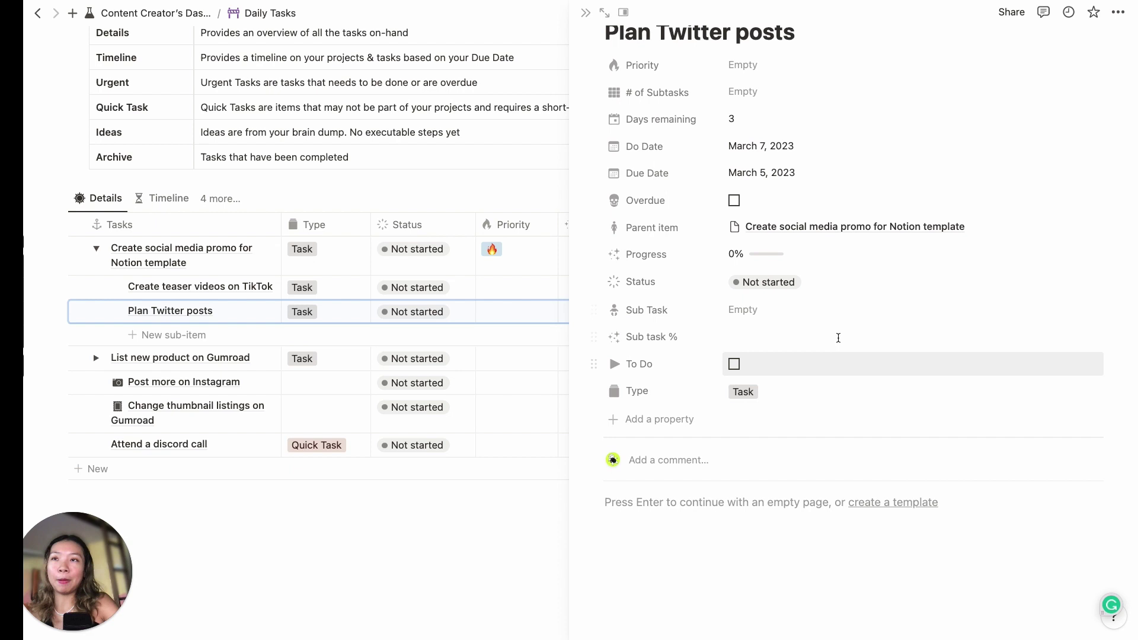
click(584, 13)
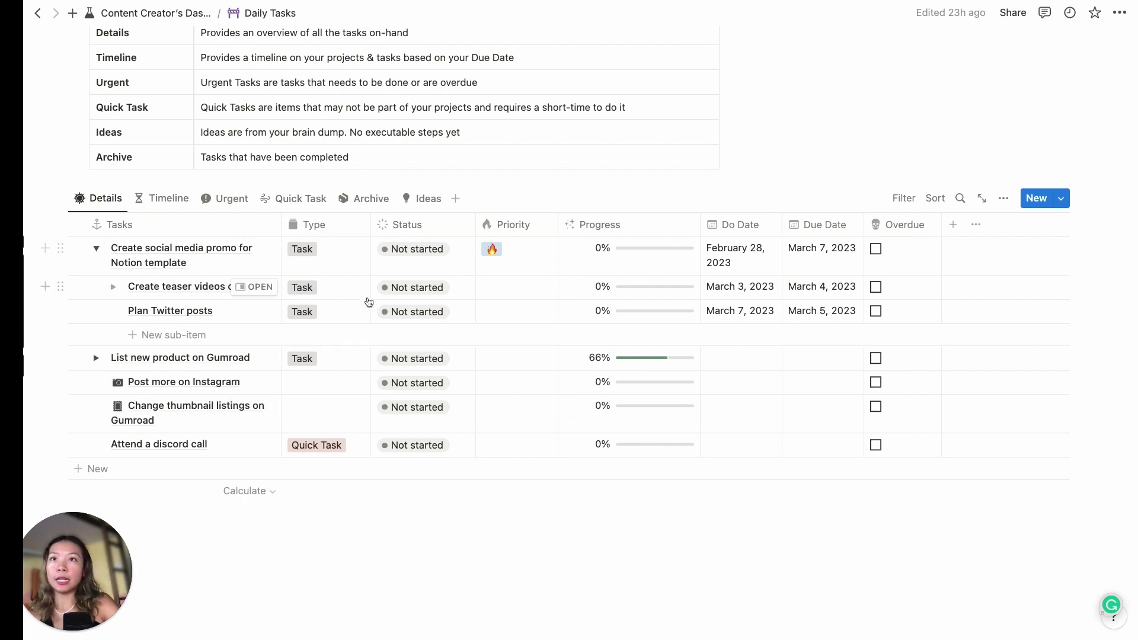
- Set the Status of both the TikTok teaser videos and Plan Twitter posts sub-tasks to Completed
click(423, 291)
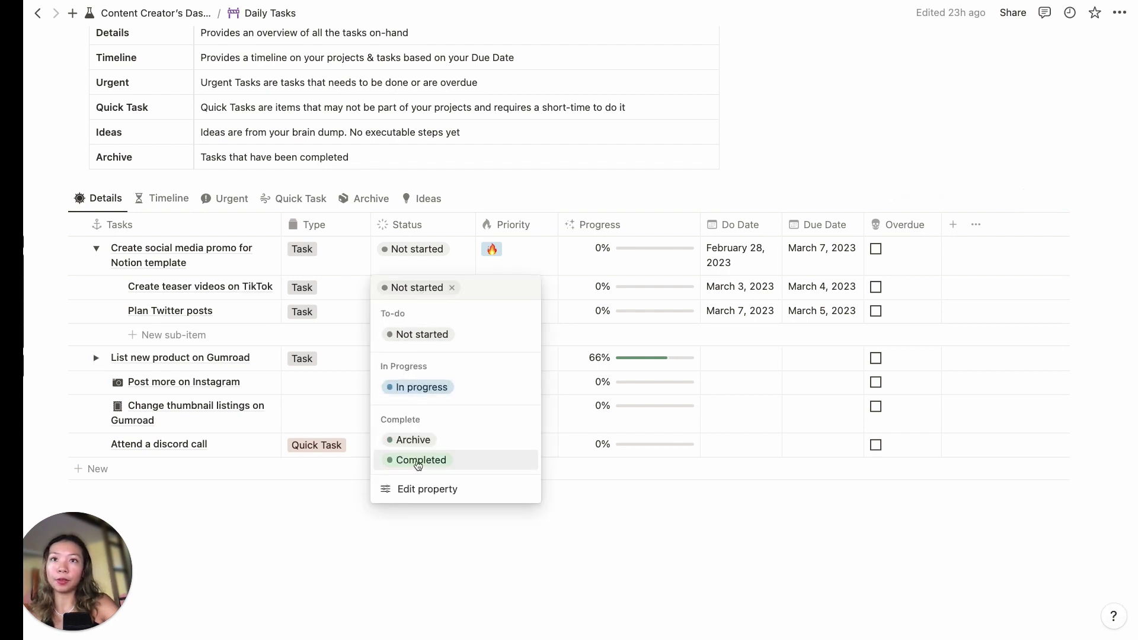
click(418, 461)
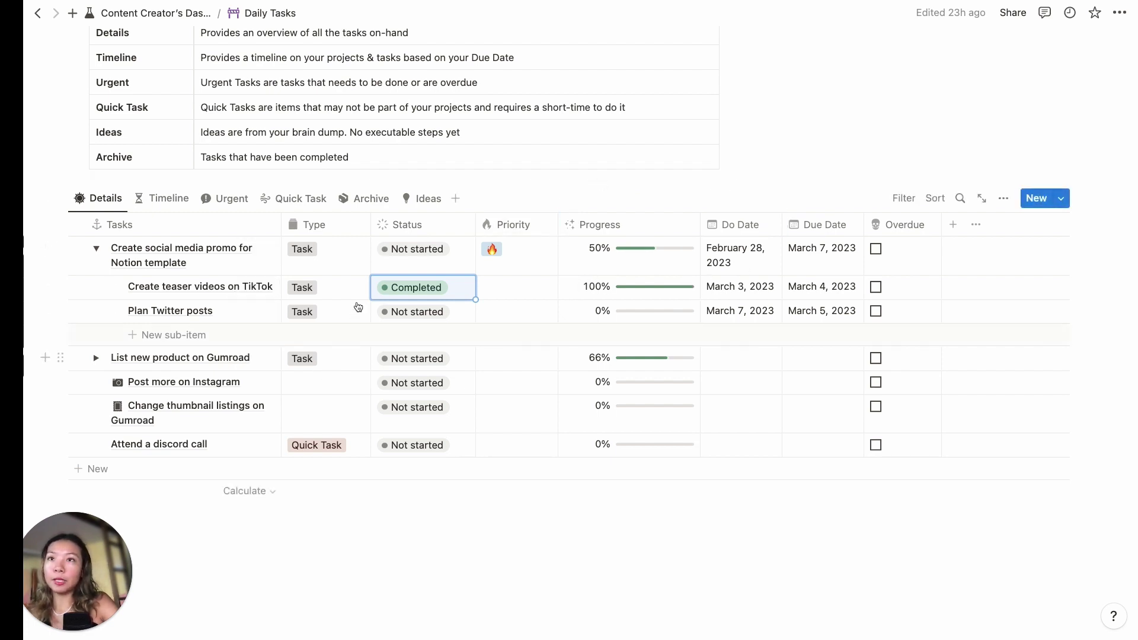
click(415, 311)
click(416, 486)
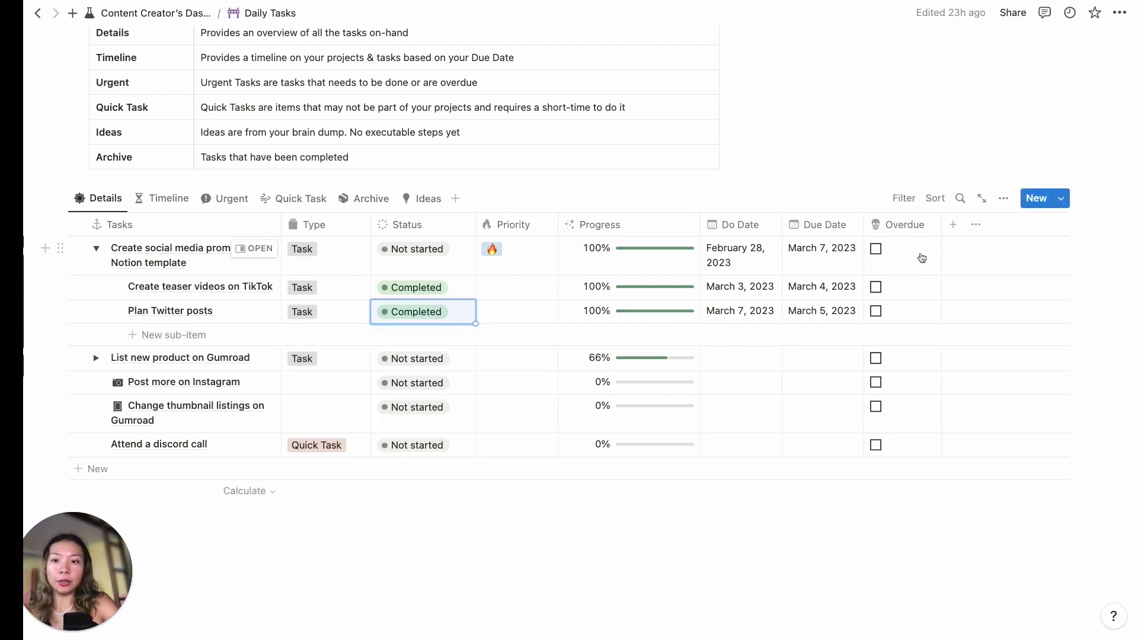
- Review the formula behind the Overdue property
click(907, 224)
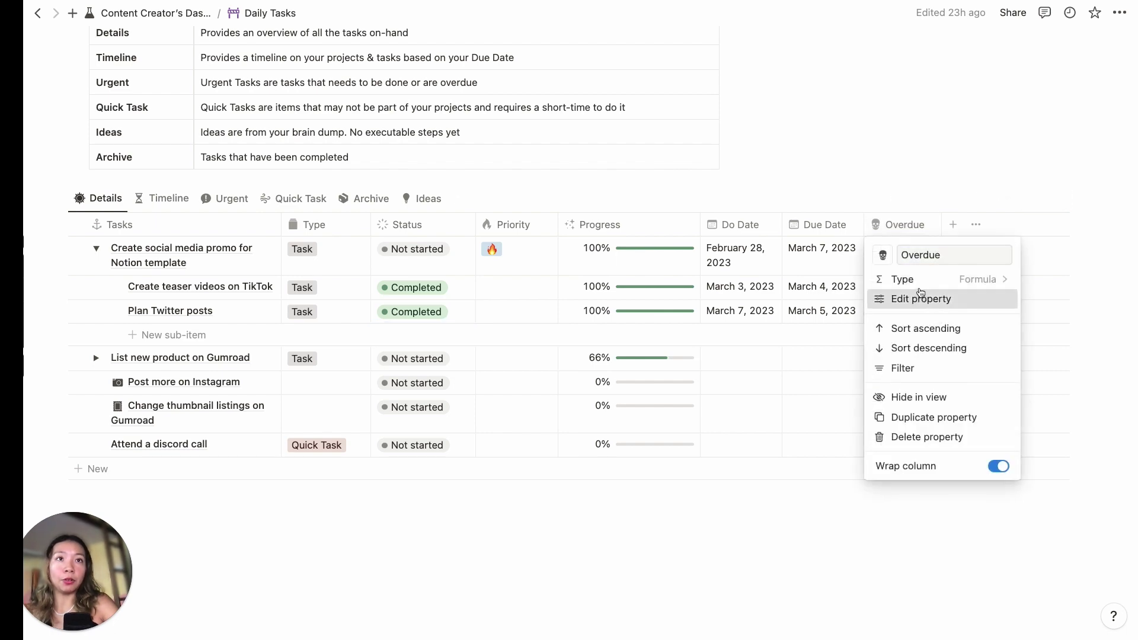
click(921, 297)
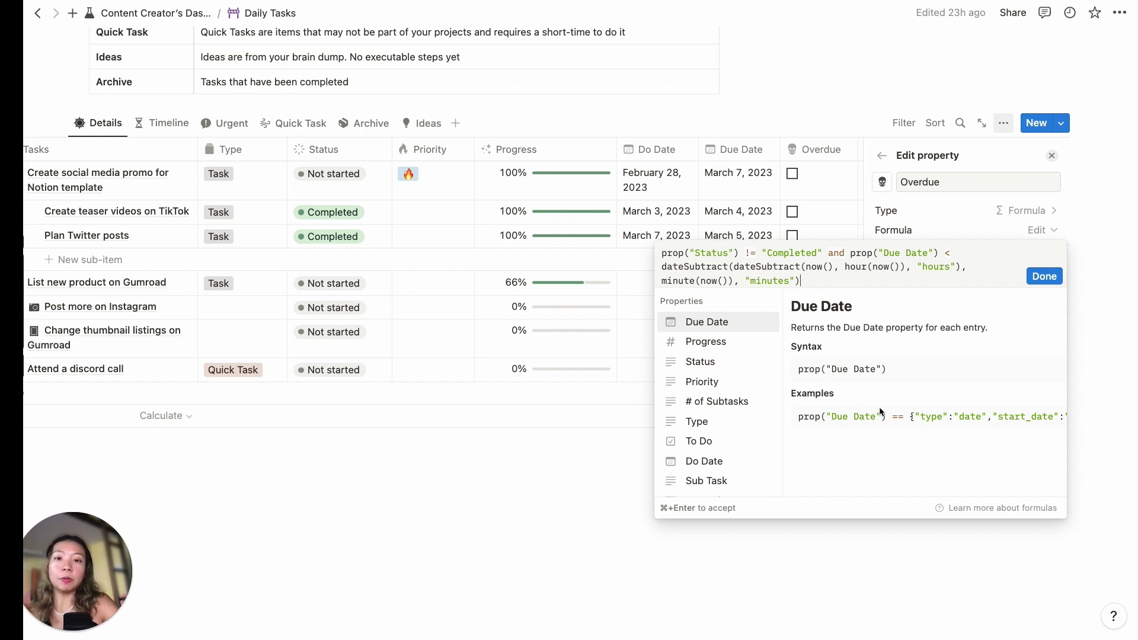
click(1060, 165)
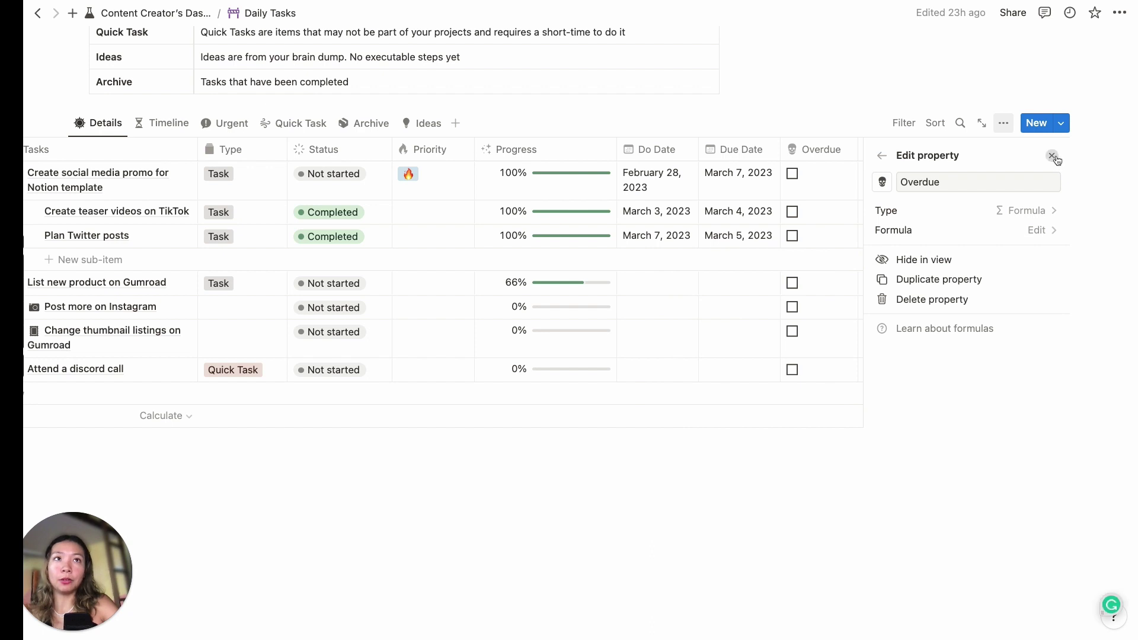
click(1052, 156)
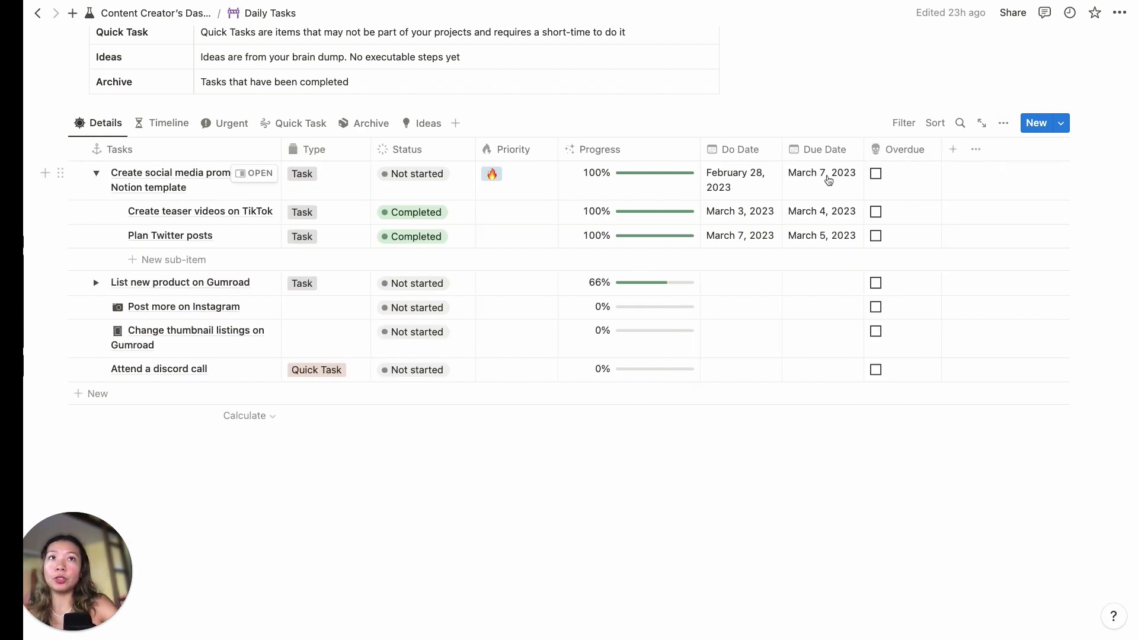
- Set the social media promo task's due date to March 1, 2023
click(828, 179)
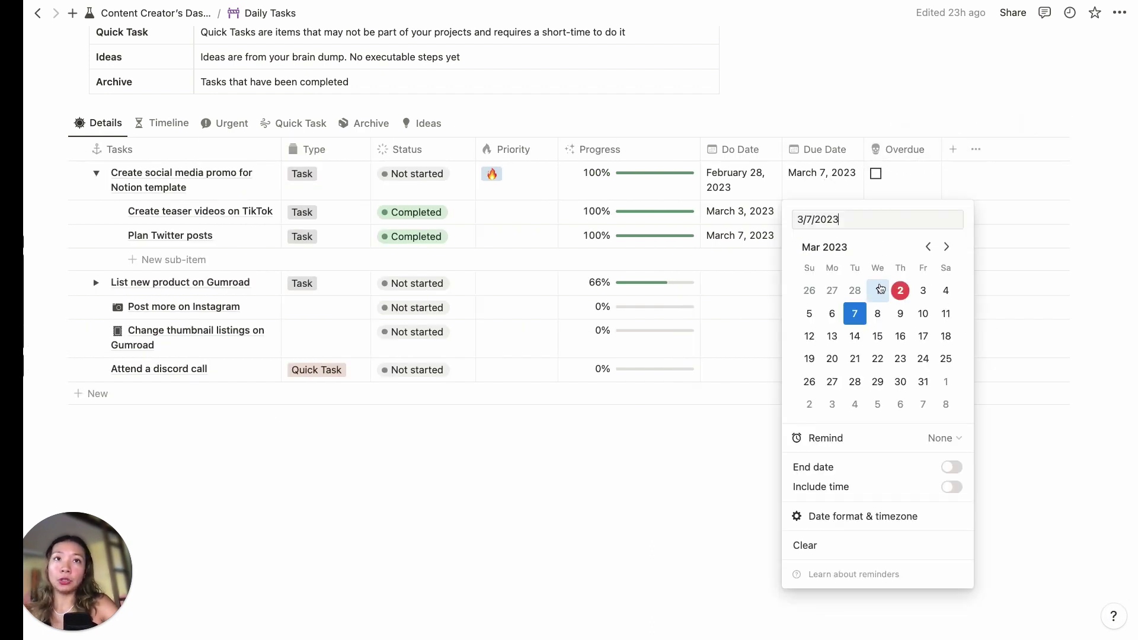
click(881, 290)
click(715, 359)
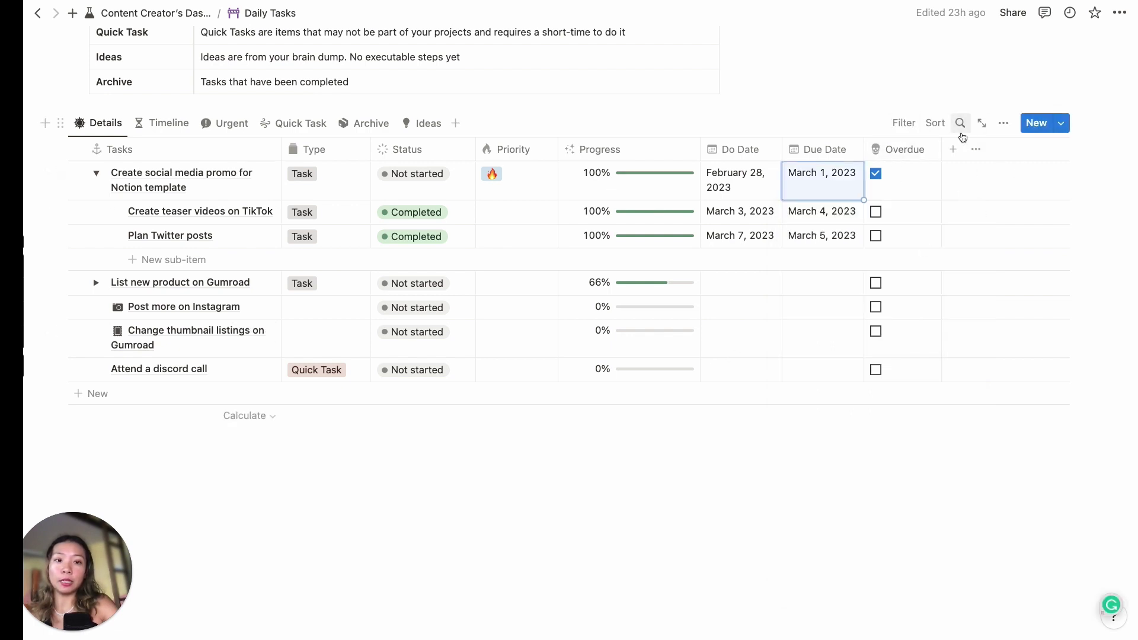
- Unhide the To Do property in the Daily Tasks table
click(975, 149)
scroll(1002, 297, down, 8)
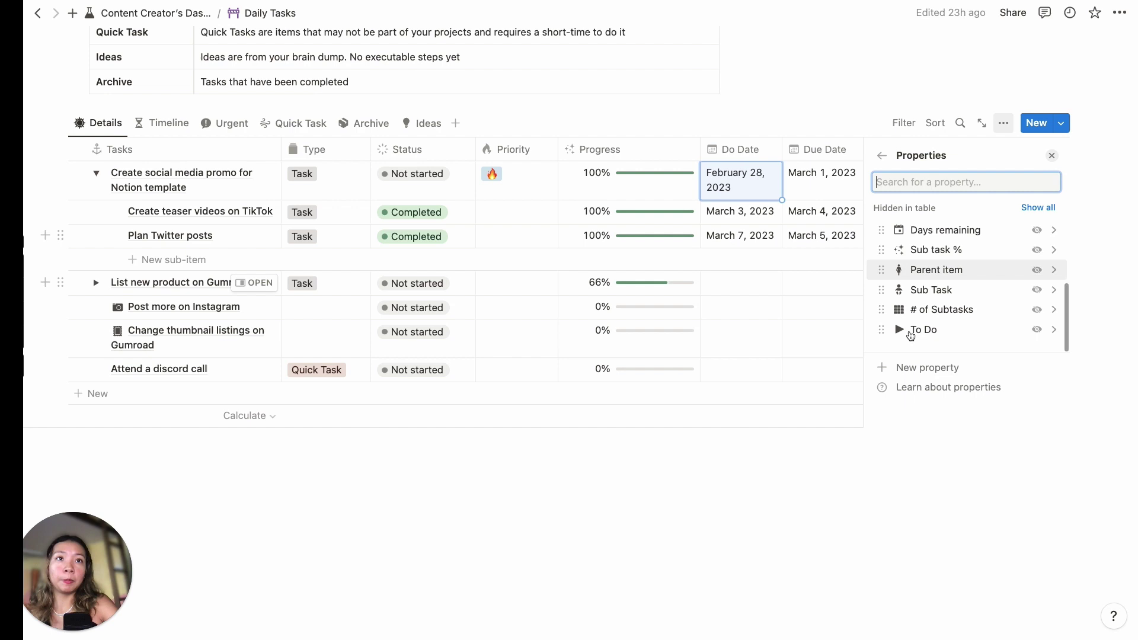
click(1037, 330)
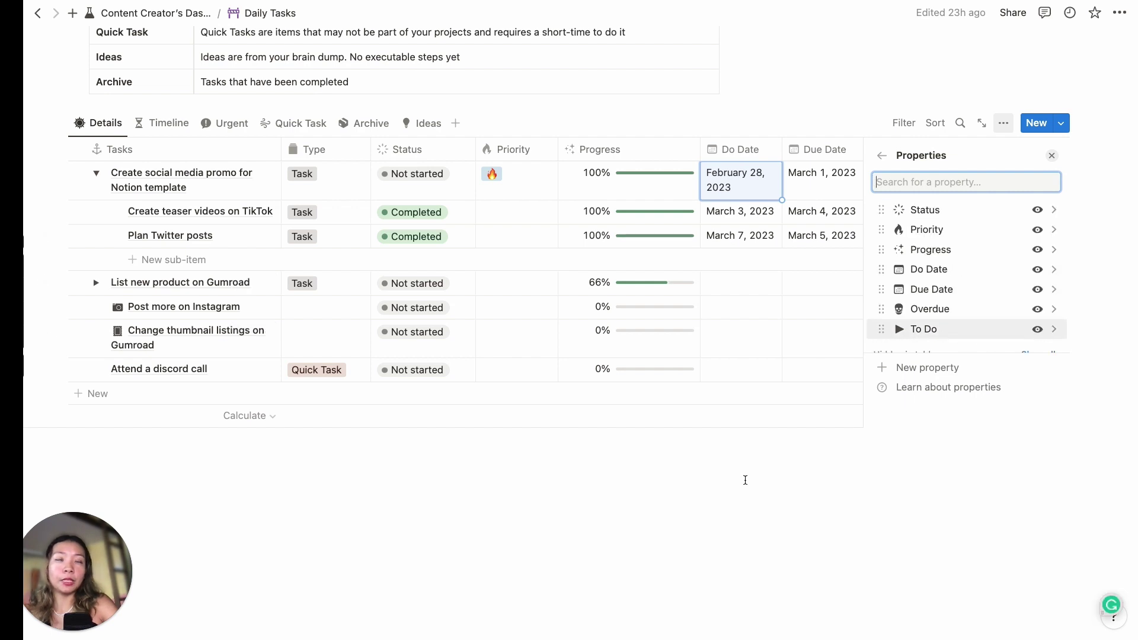
click(744, 478)
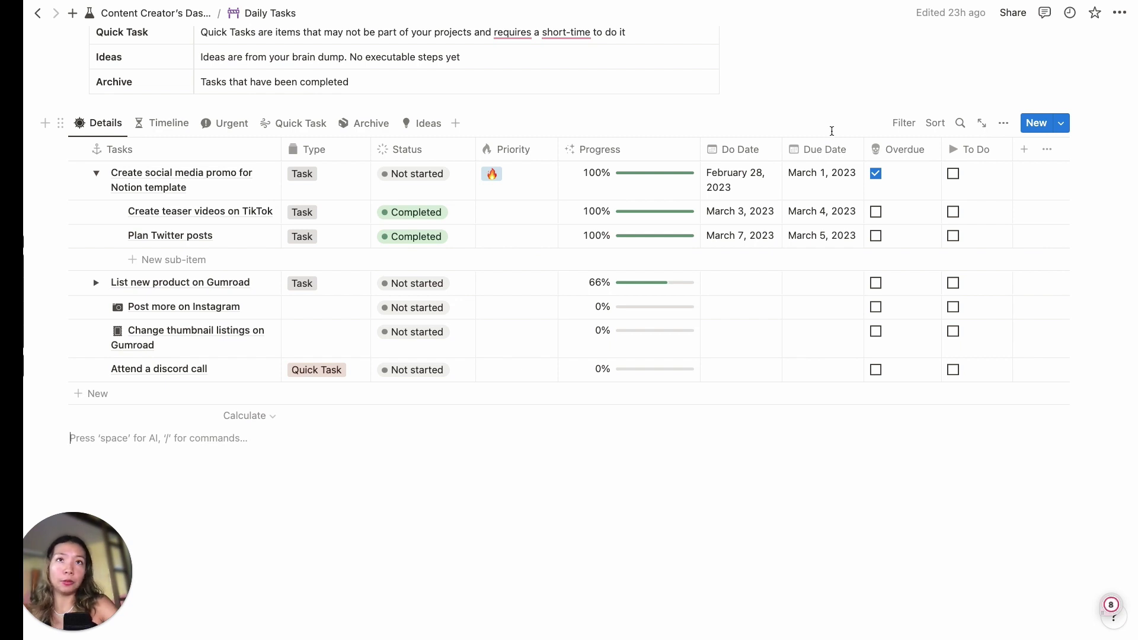
- Change the promo task's due date to March 3, 2023
click(827, 178)
click(923, 291)
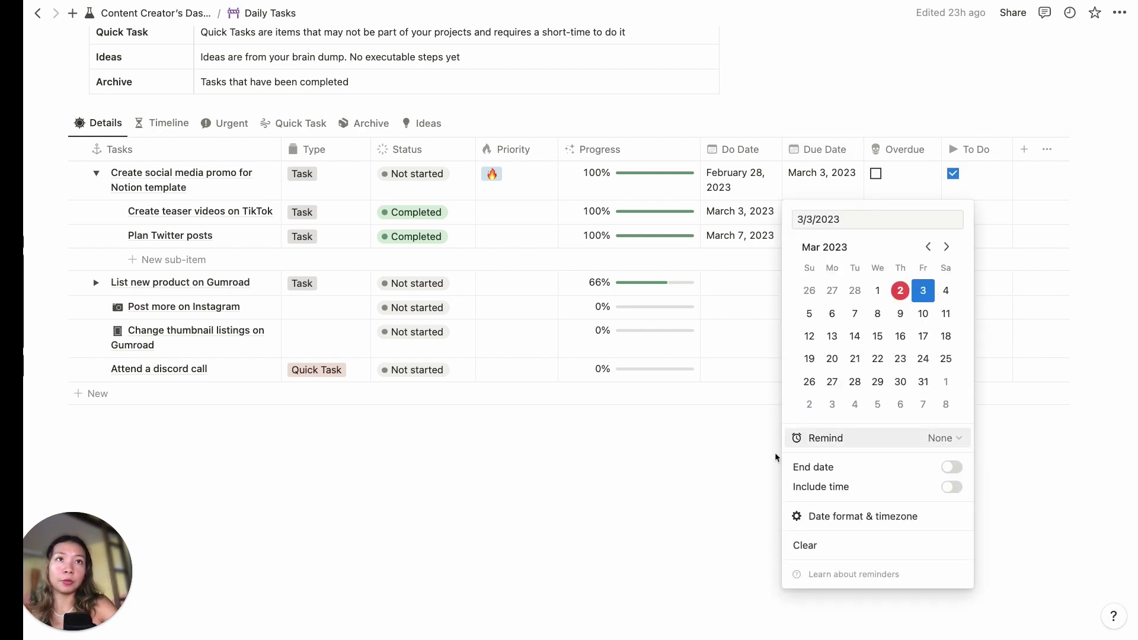
click(772, 460)
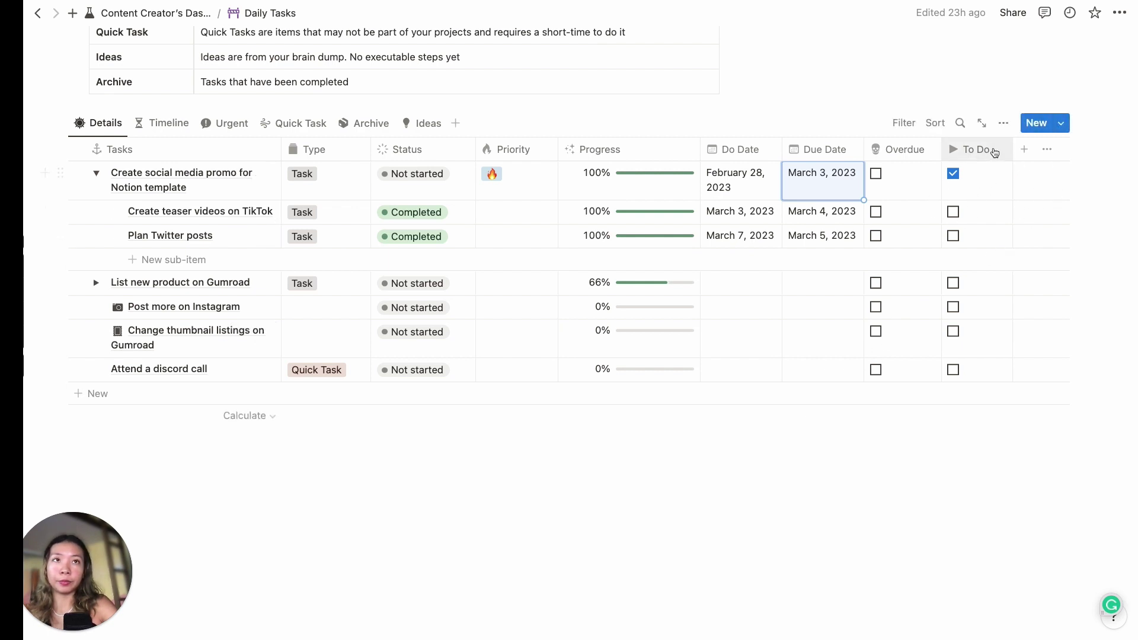
- Hide the To Do column again and switch to the Timeline view
click(995, 152)
click(829, 152)
click(975, 150)
click(984, 394)
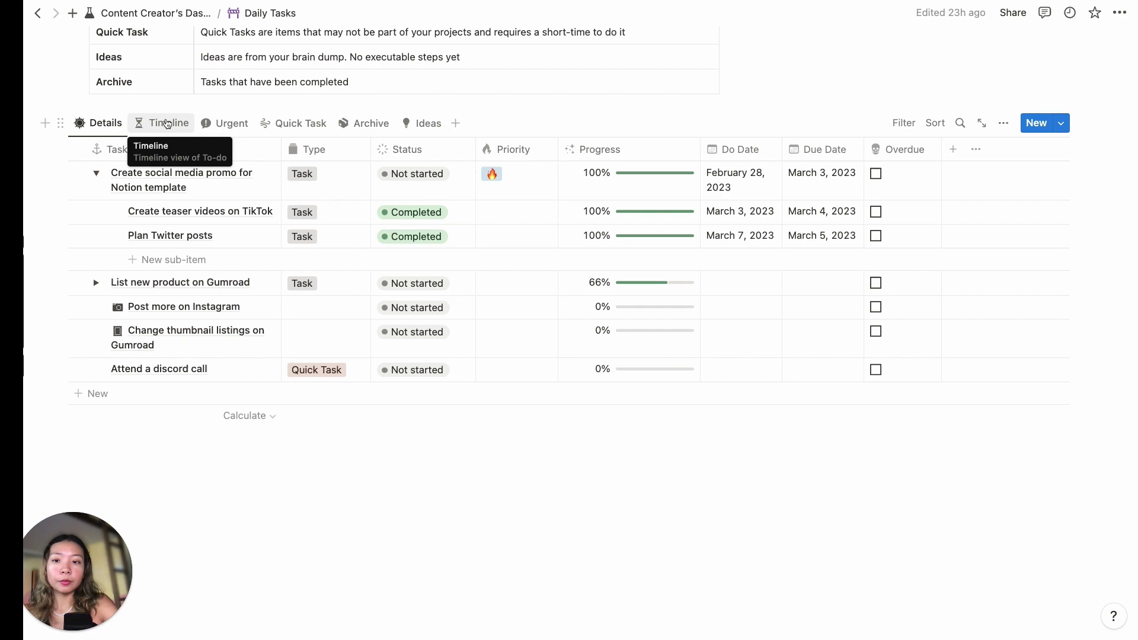
click(167, 123)
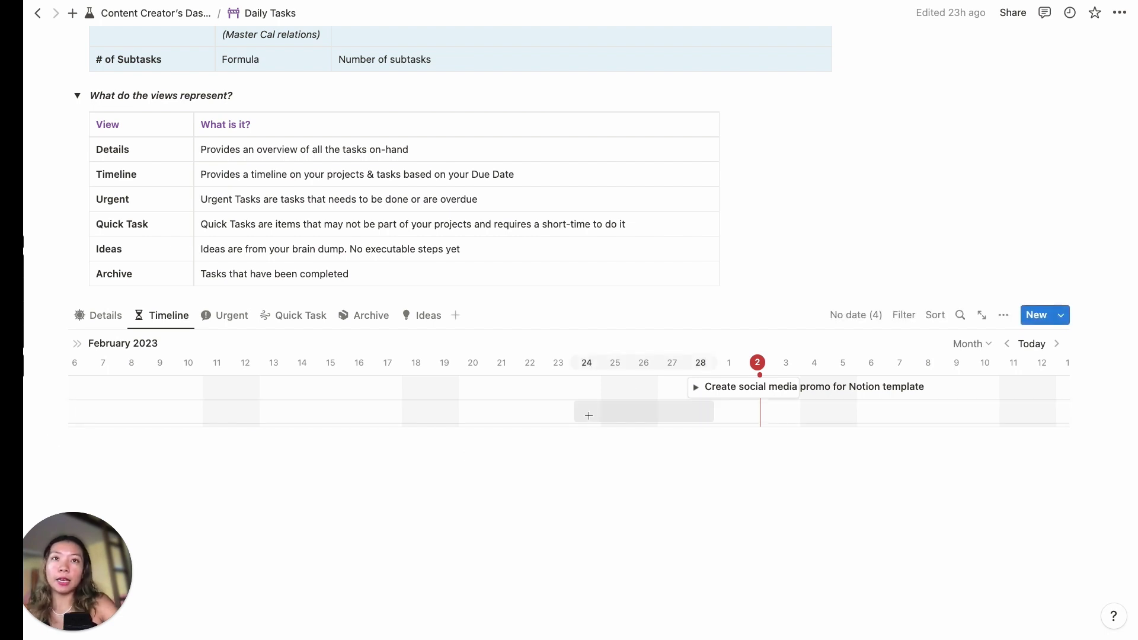
- Expand the promo task's sub-tasks in the Timeline, then switch to the Urgent view
click(695, 387)
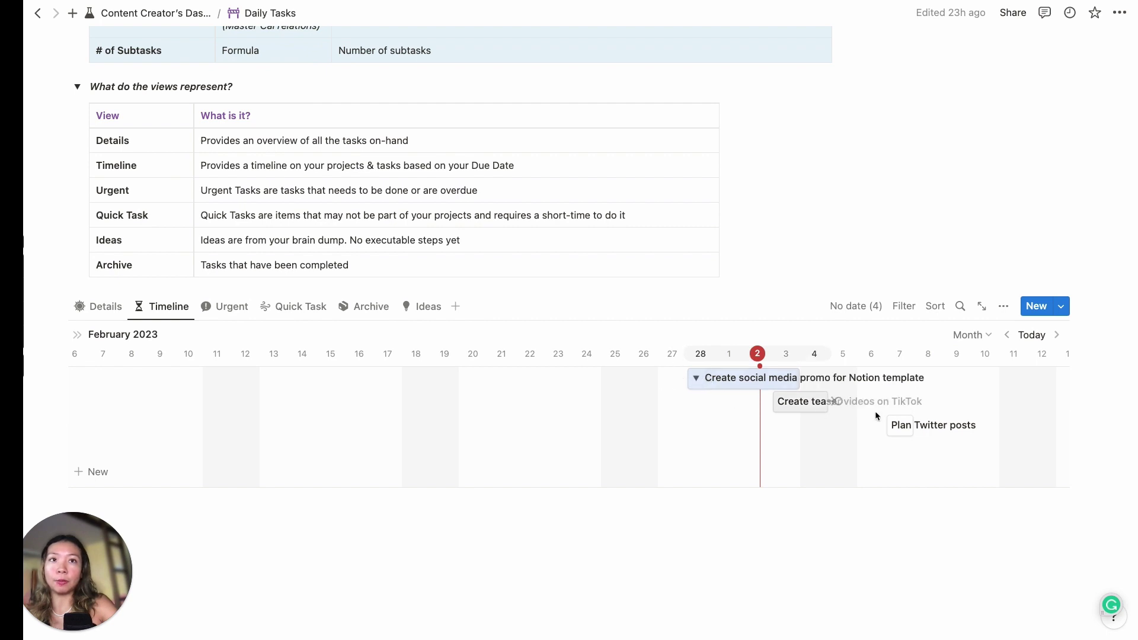
scroll(886, 415, down, 2)
click(225, 245)
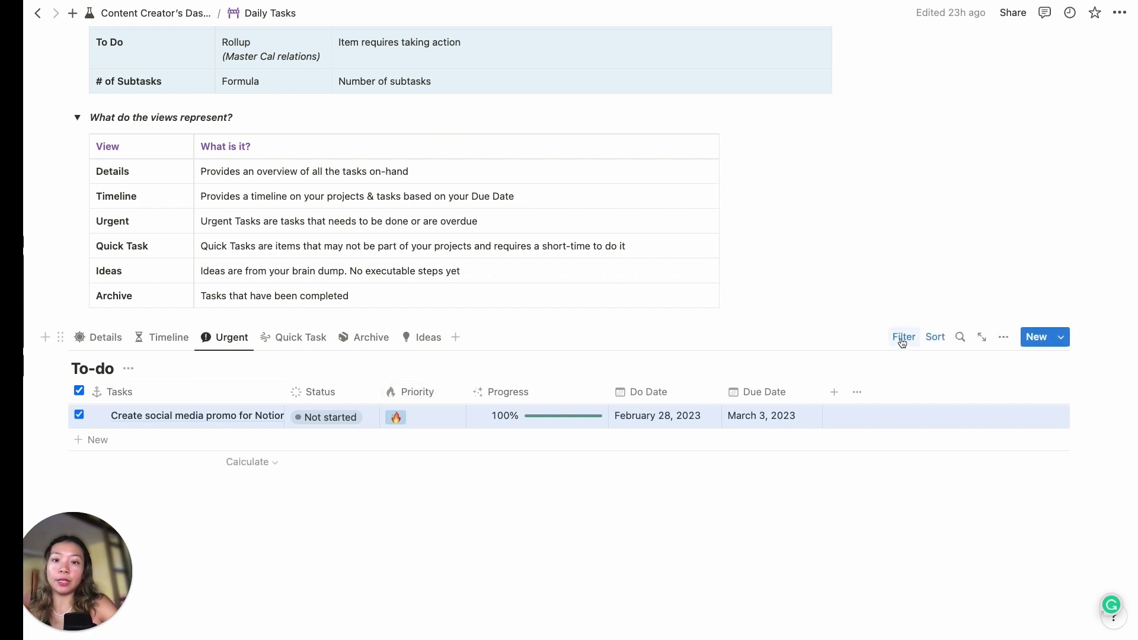
- Inspect the Urgent view's To Do and Overdue filter rules, then browse the Quick Task and Ideas views
click(904, 337)
click(192, 396)
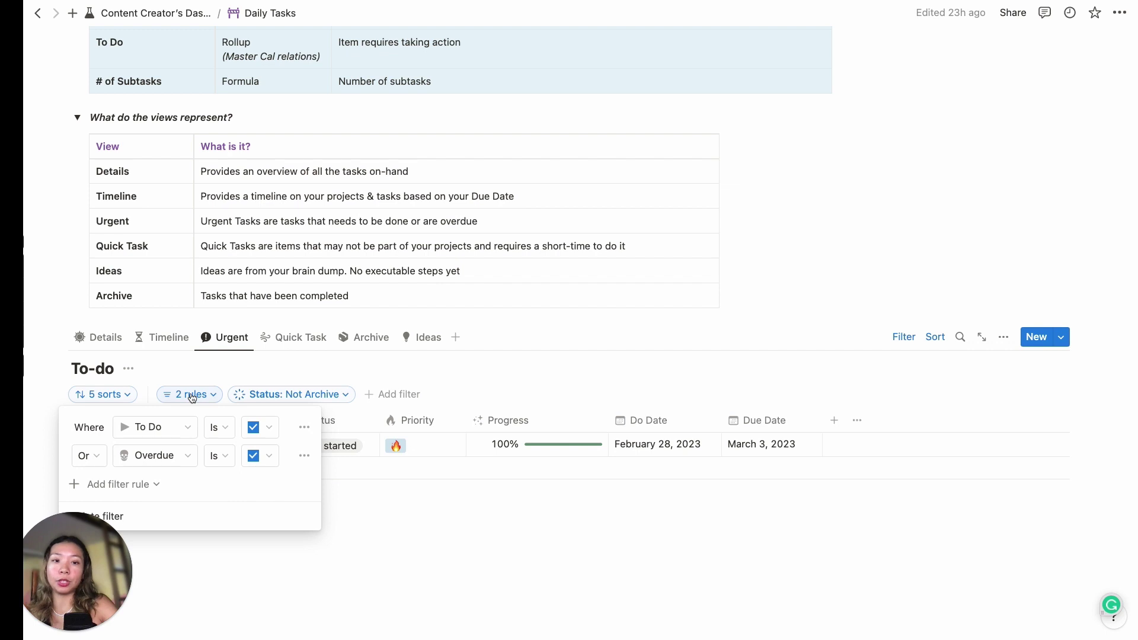
click(294, 339)
click(293, 339)
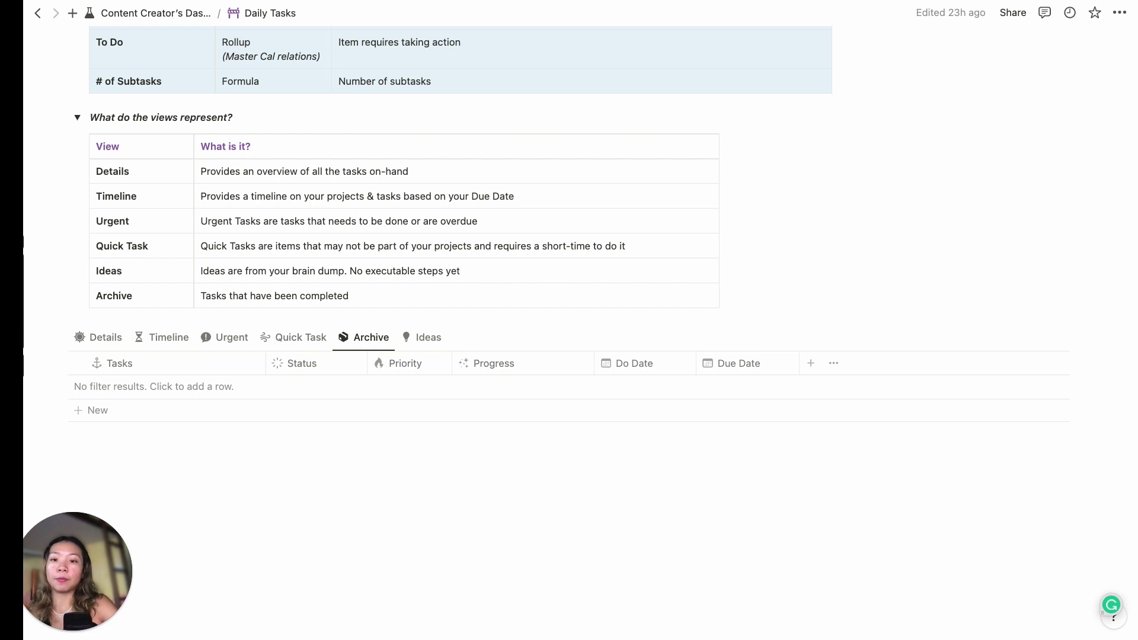
click(428, 338)
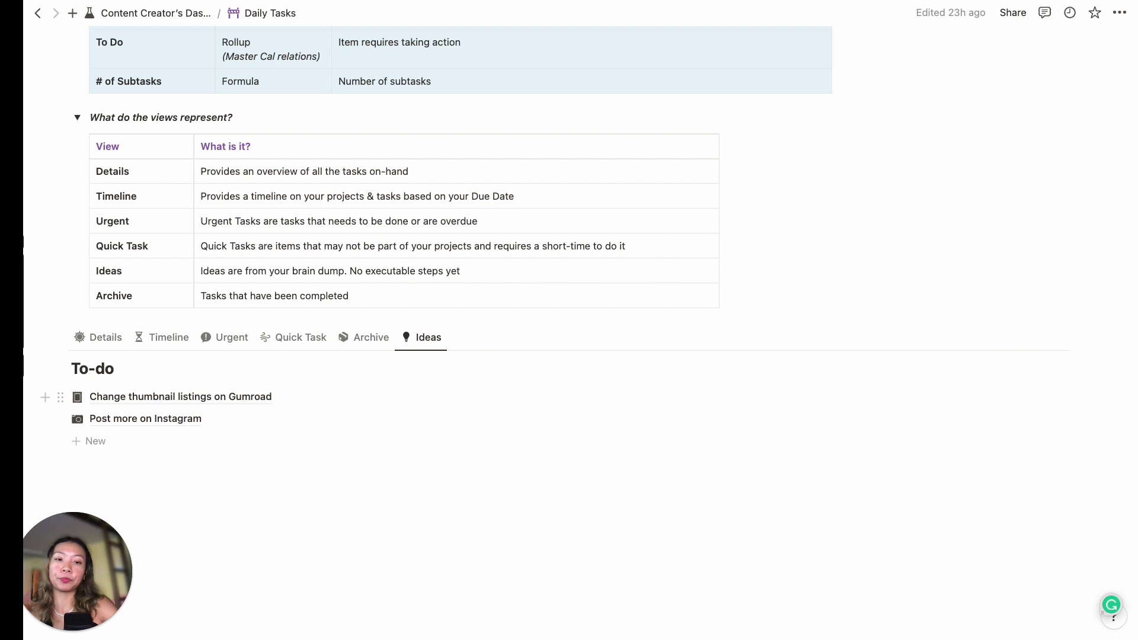
- Add a new Ideas entry named 'This is a new idea'
click(94, 441)
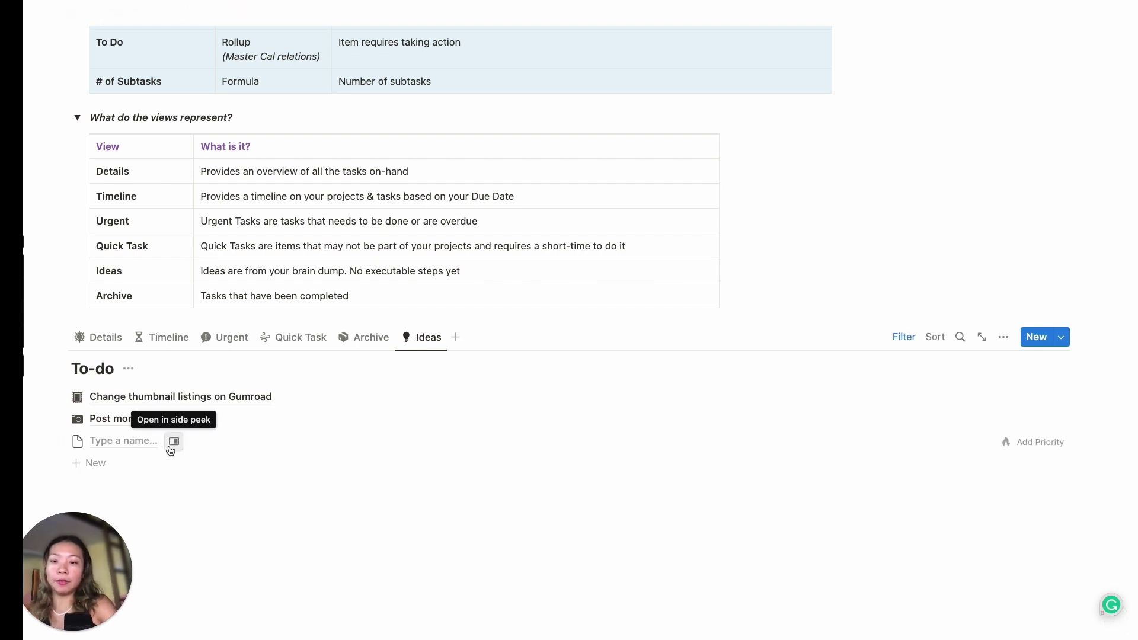
text(This is a new idea)
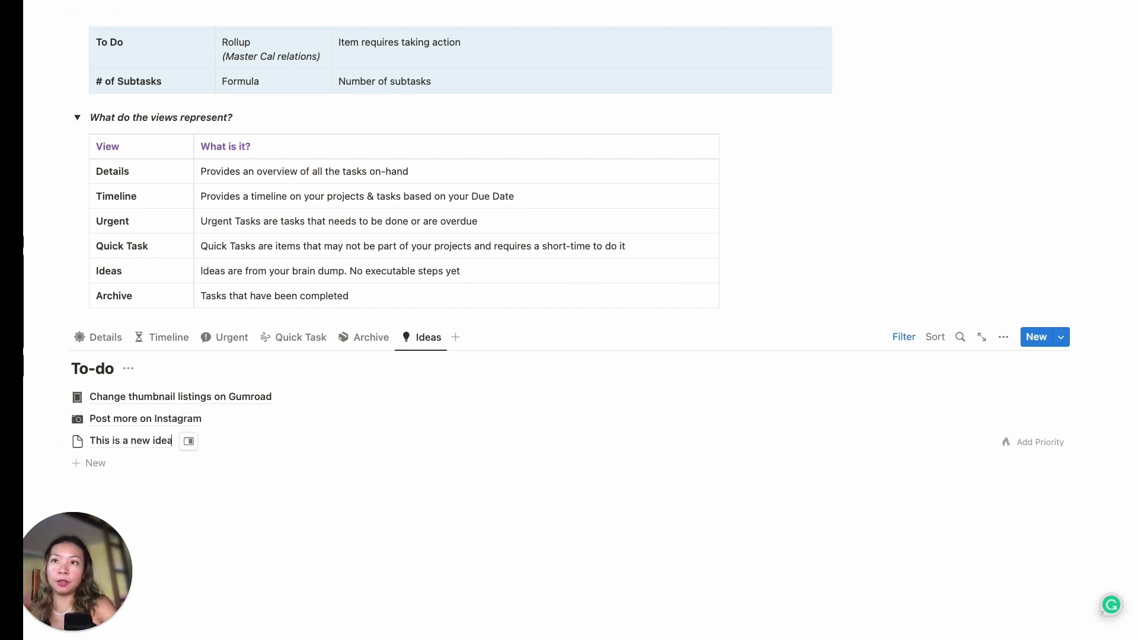
key(Return)
- Set the new idea's Type to Task and switch to the Details view
click(155, 443)
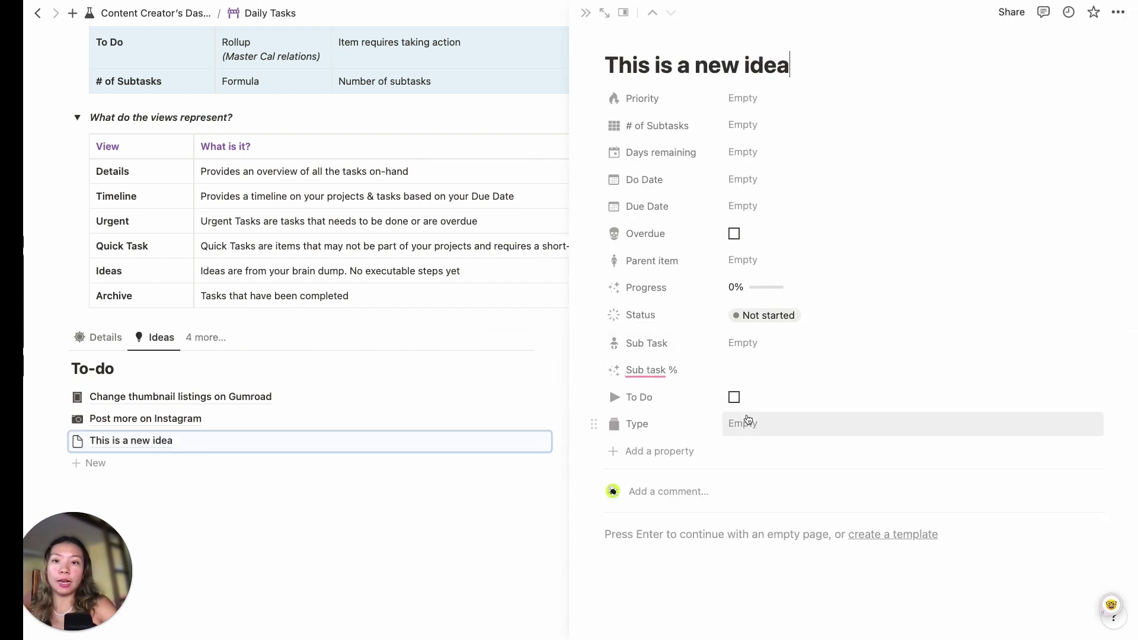
click(748, 421)
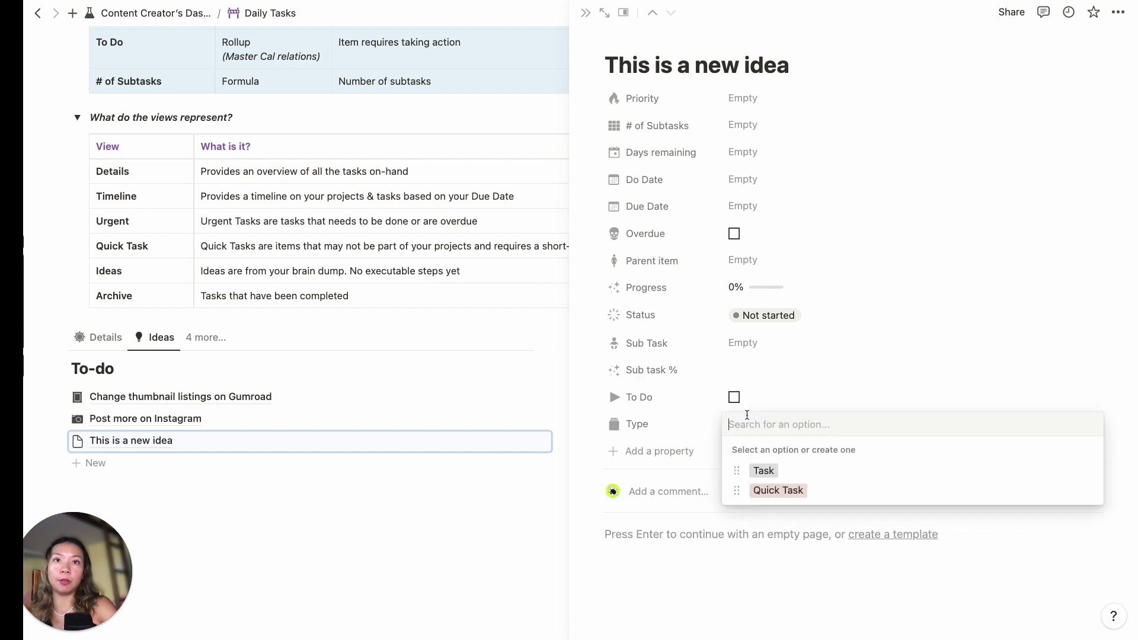
click(763, 471)
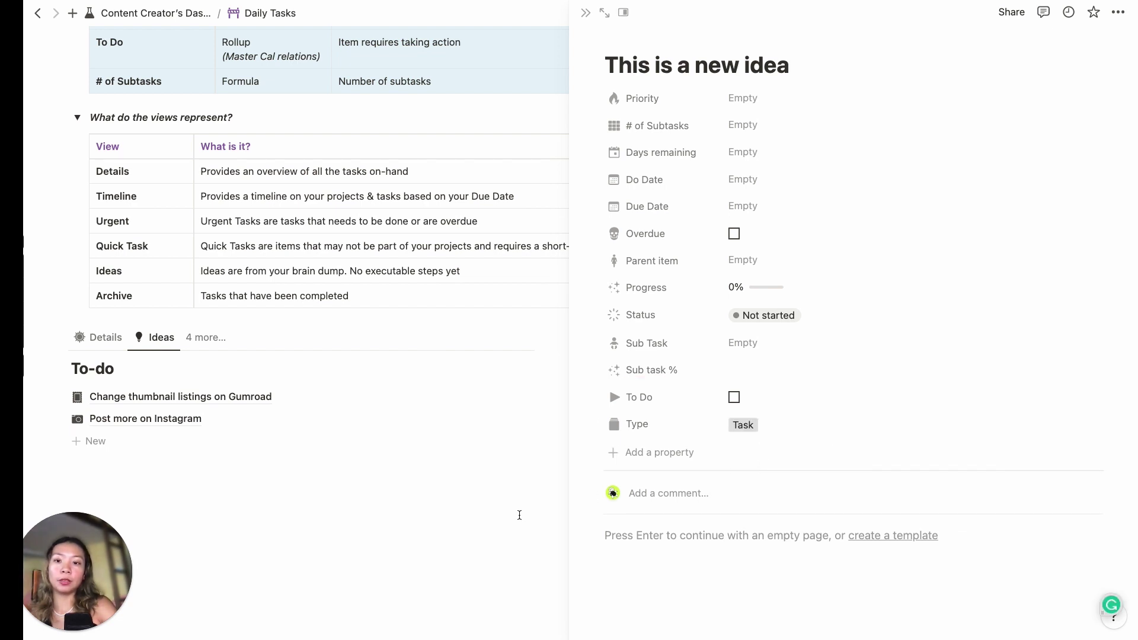
click(308, 572)
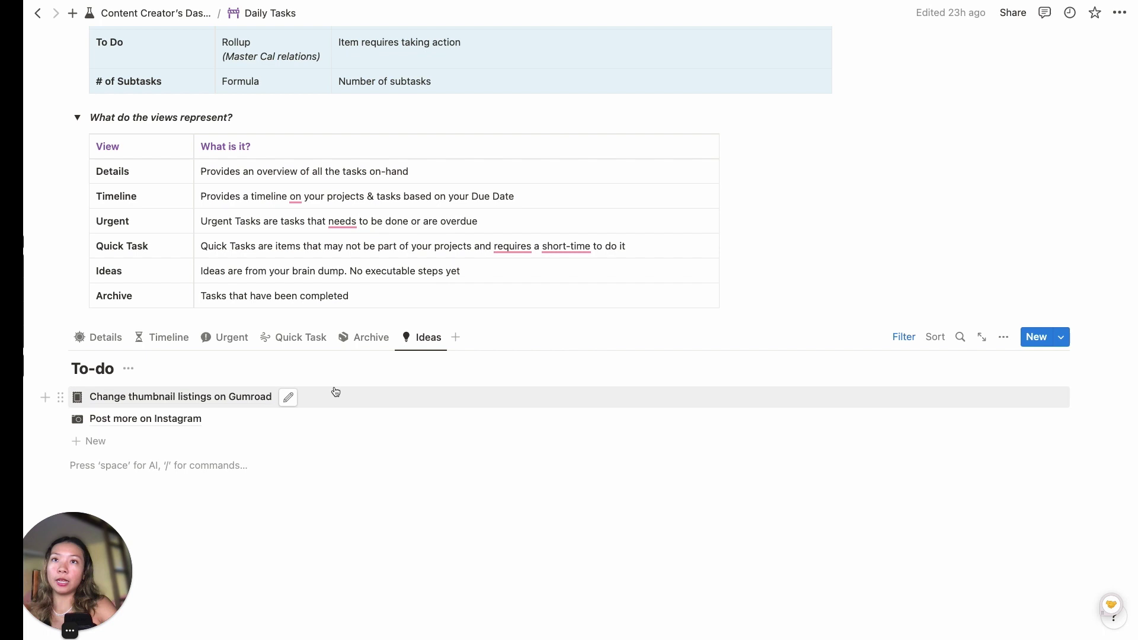
click(105, 337)
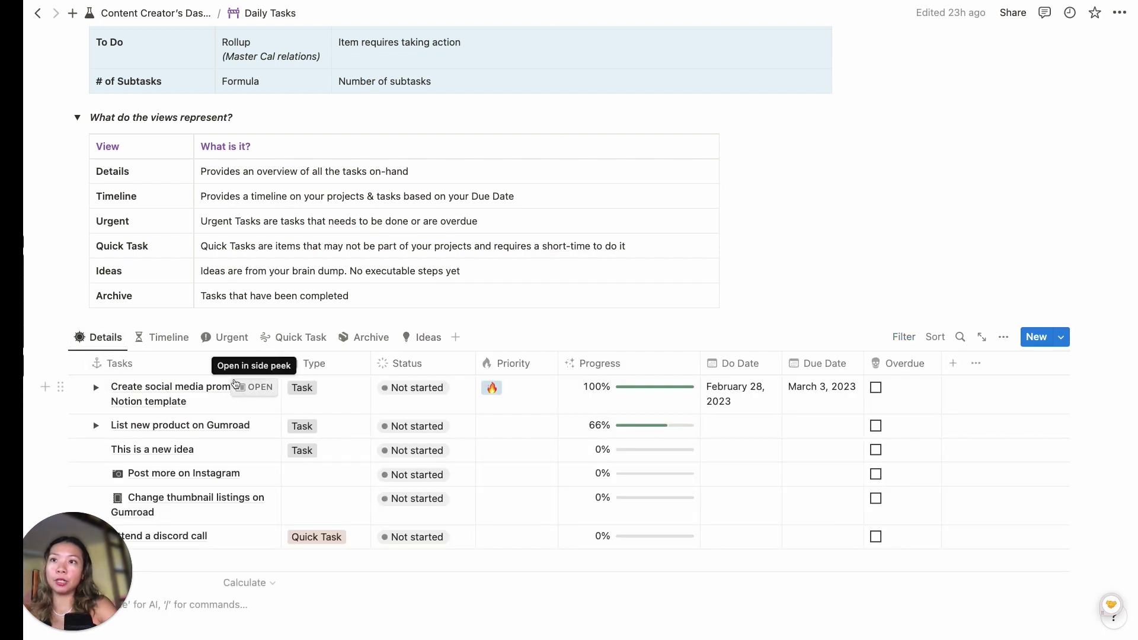
scroll(236, 384, down, 1)
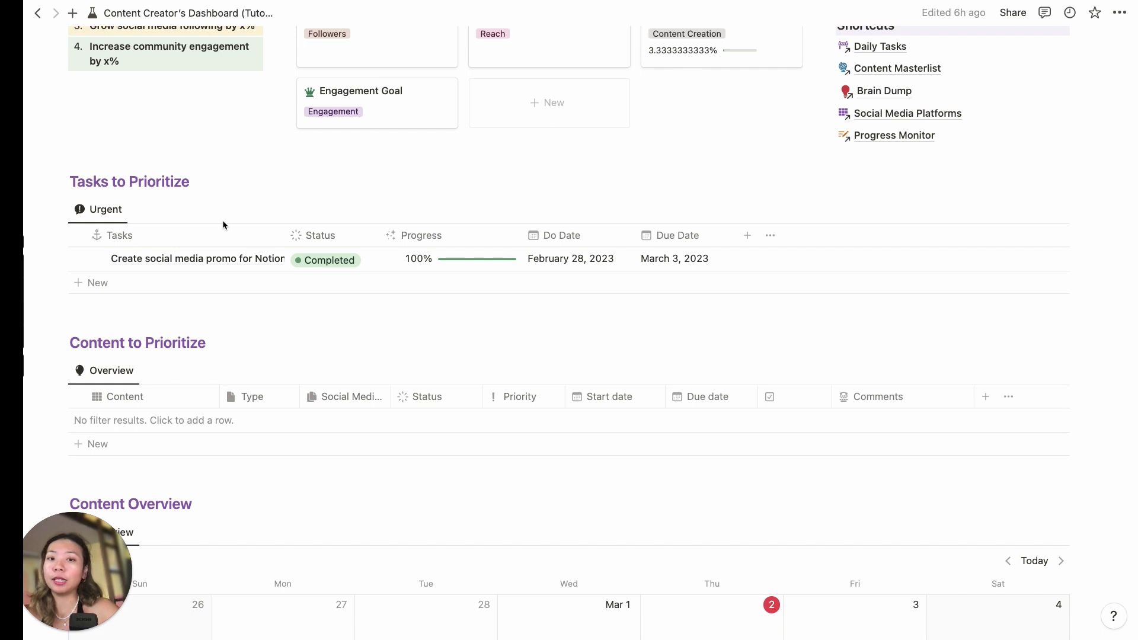
- Show the Days remaining column in the Urgent tasks table
click(770, 235)
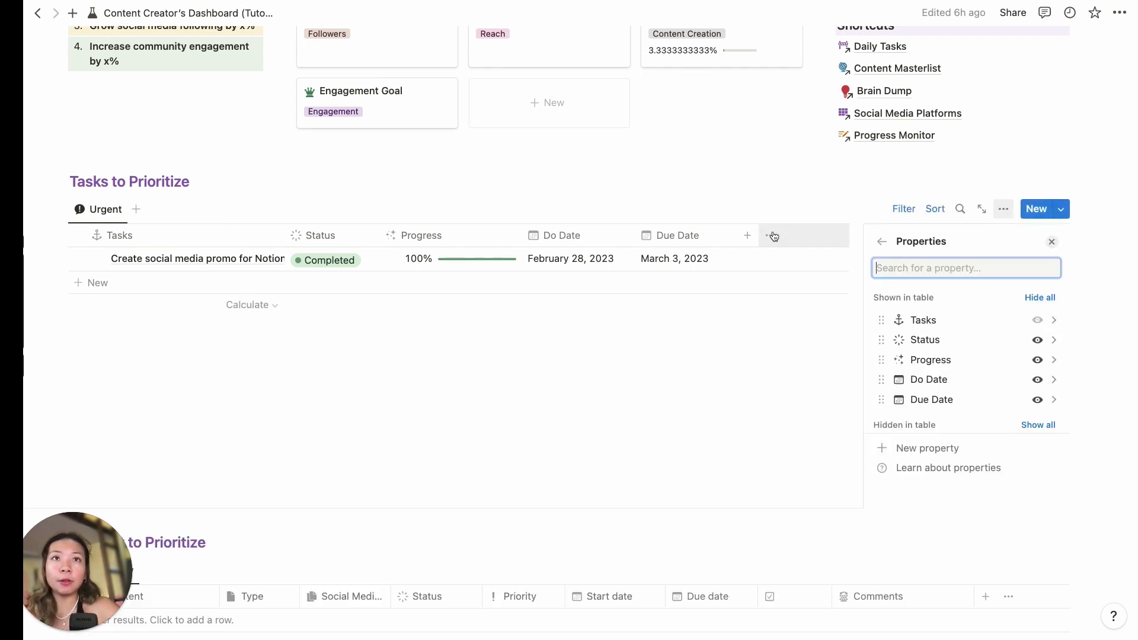
scroll(934, 381, down, 2)
scroll(935, 381, down, 3)
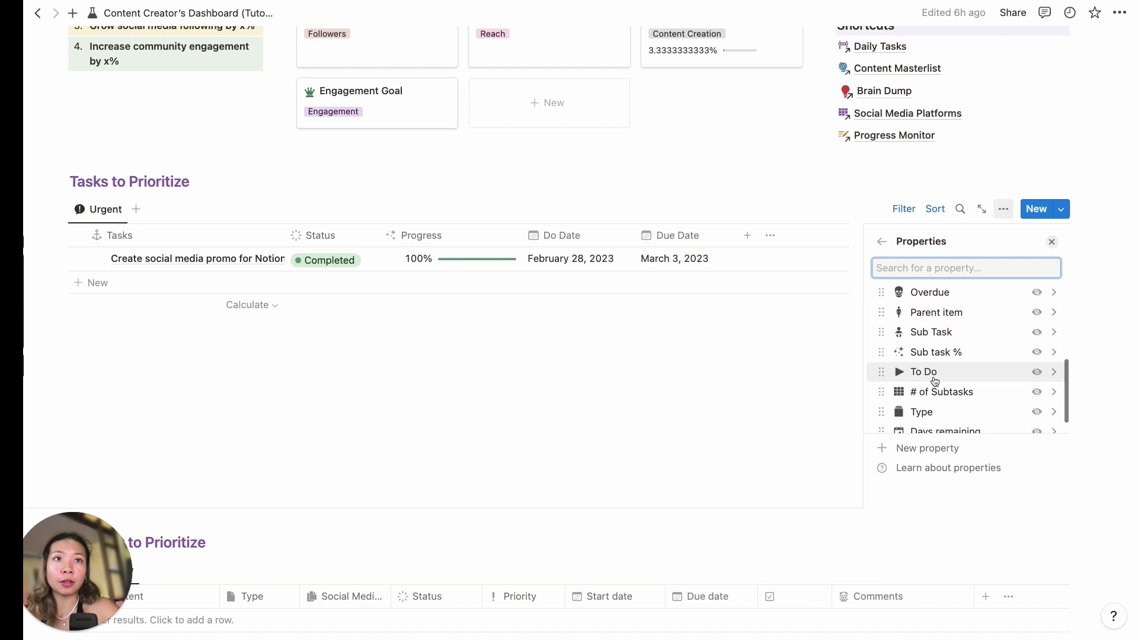
click(1037, 411)
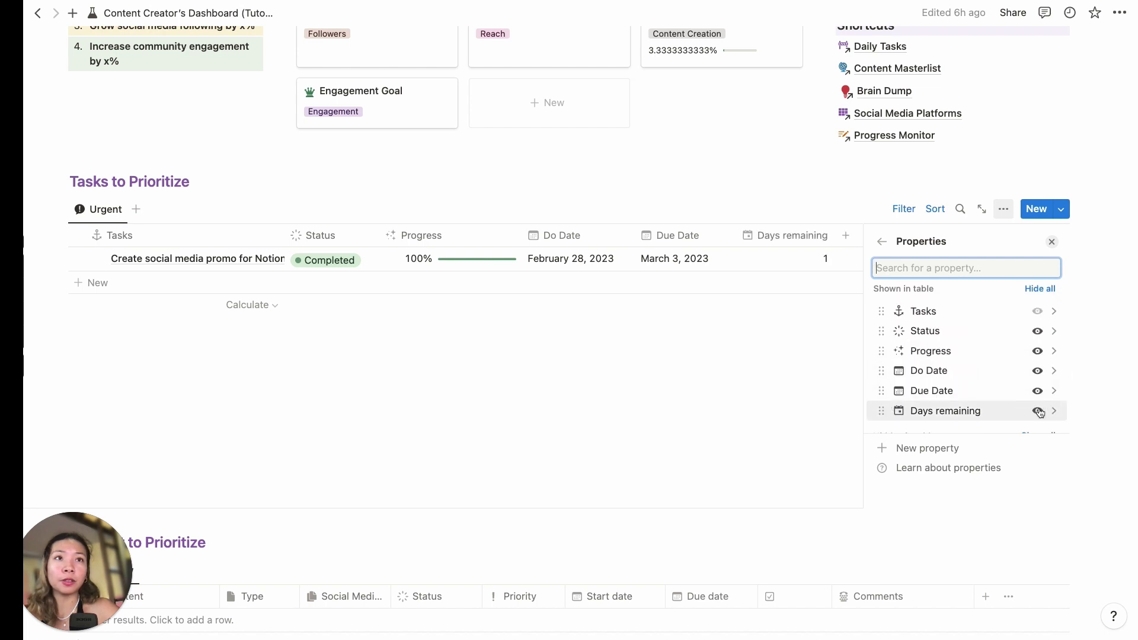
click(802, 301)
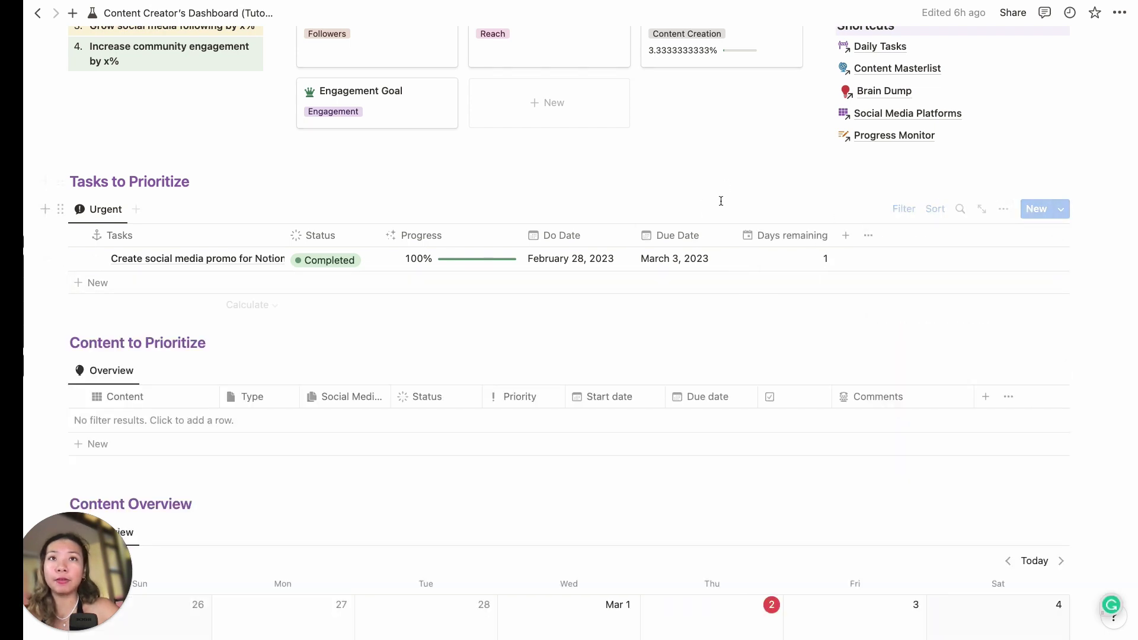
- Add a new Tasks to Prioritize view linked to the To-do database, copying the Quick Task view
click(136, 210)
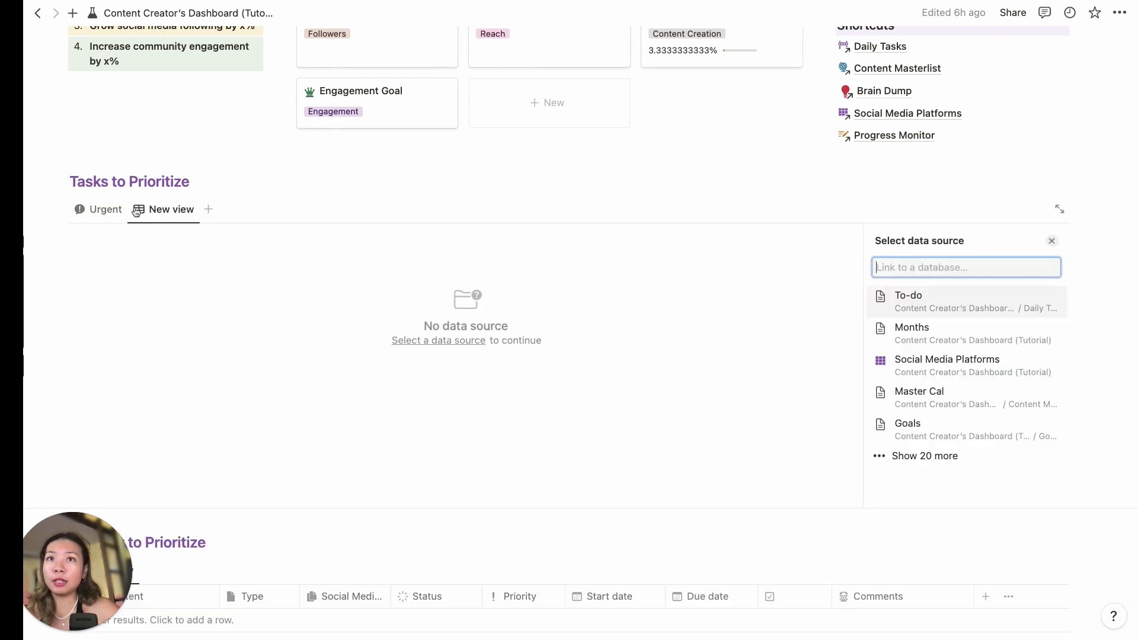
click(970, 329)
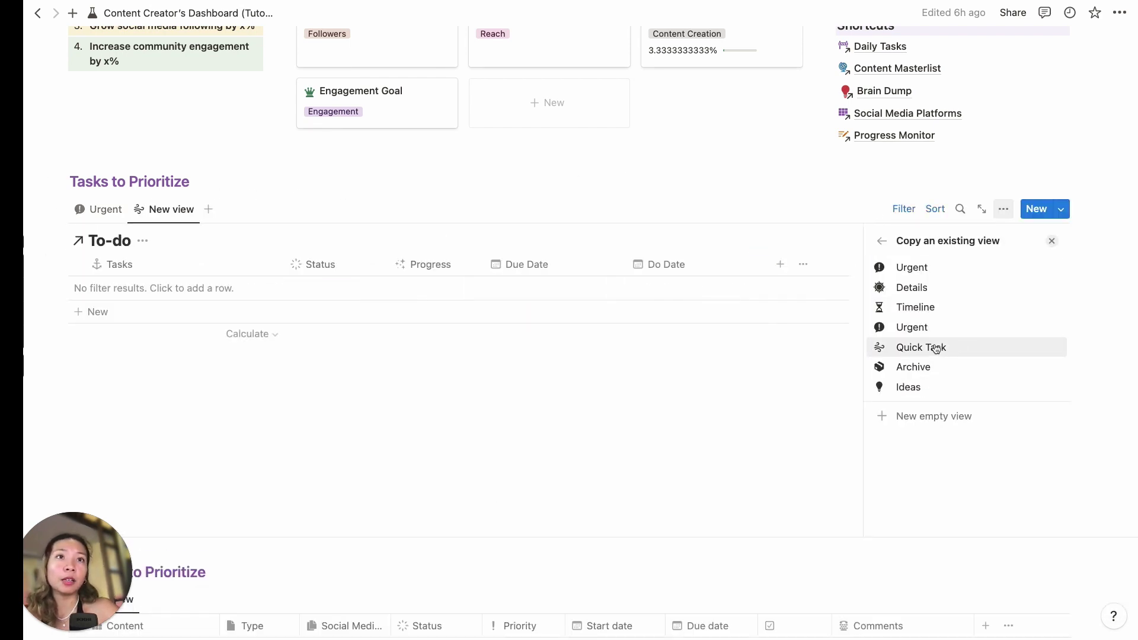
click(959, 348)
click(608, 399)
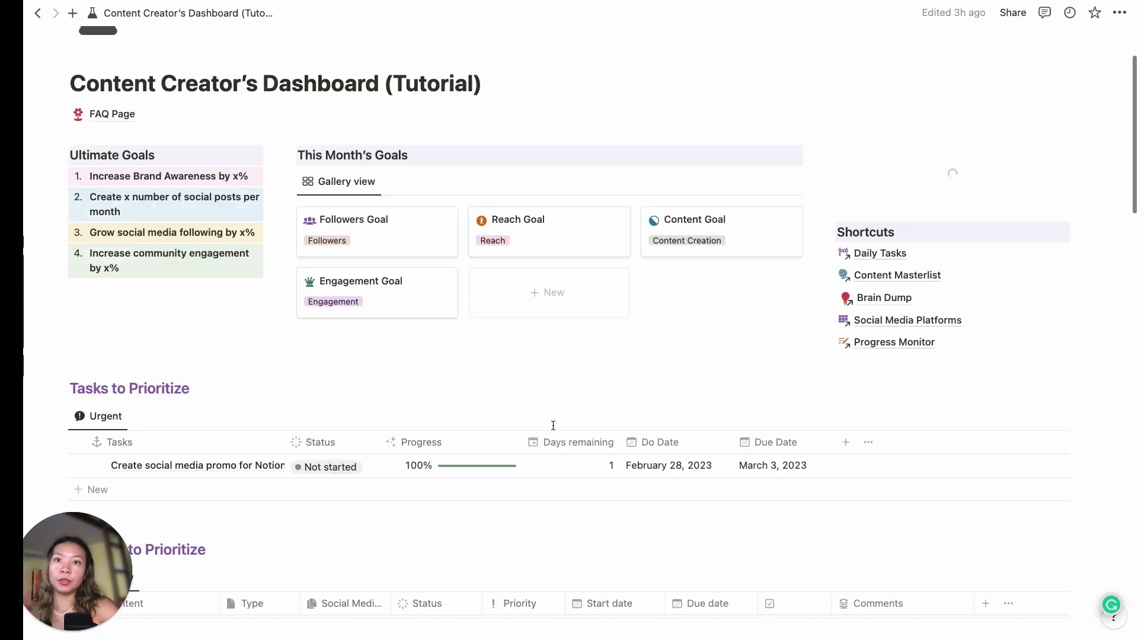
- Scroll down the dashboard and open the Brain Dump page
scroll(553, 430, down, 10)
scroll(552, 427, down, 6)
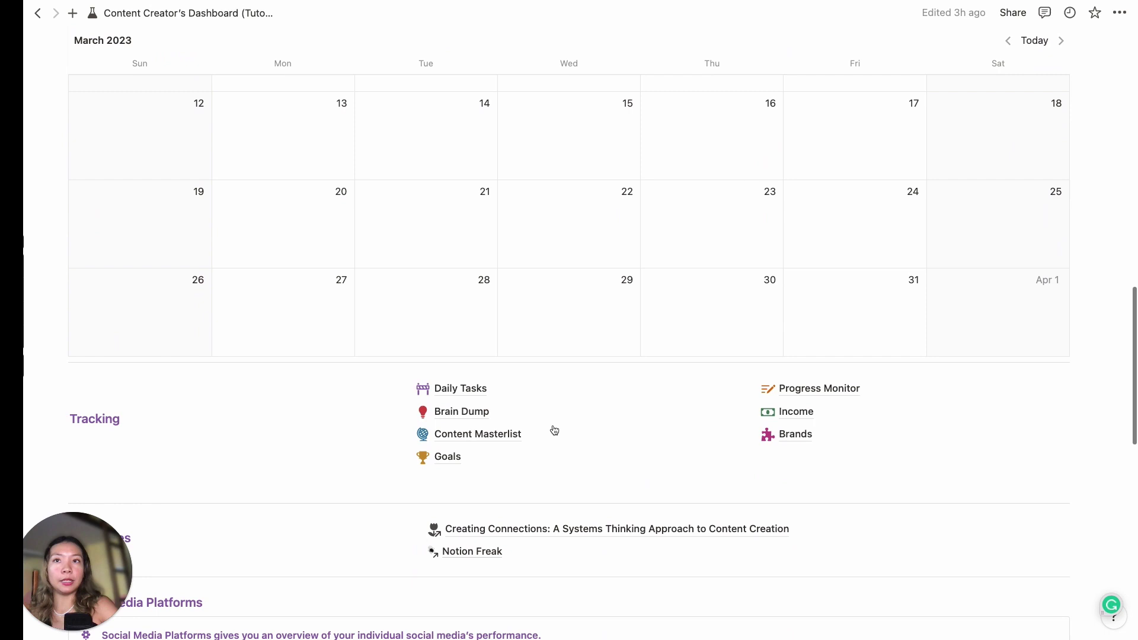
click(490, 413)
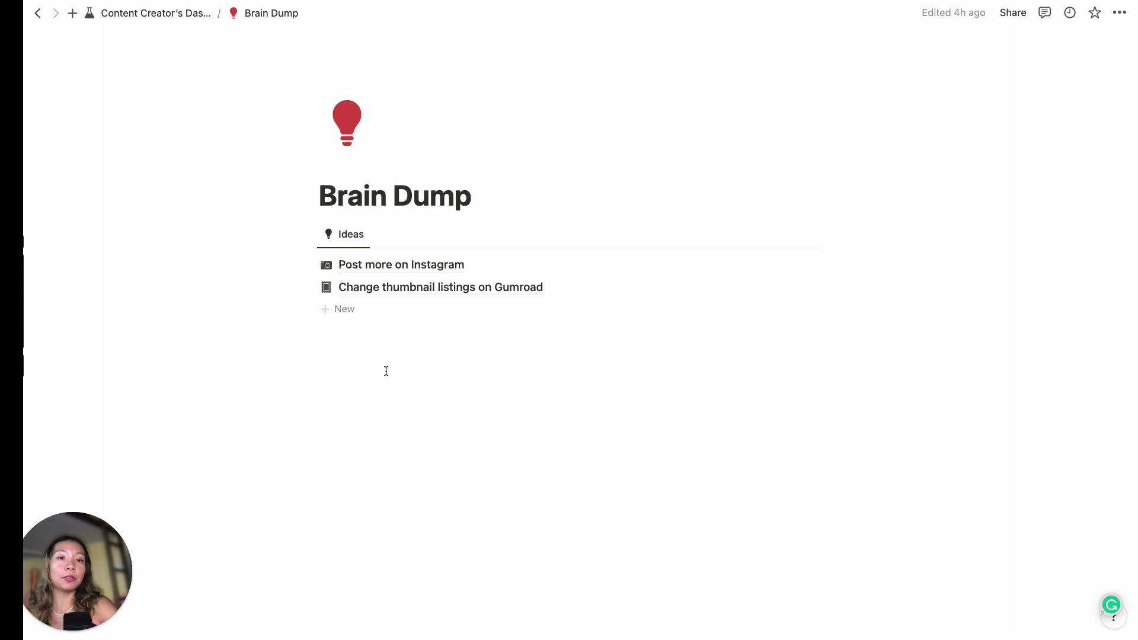
- Use AI Brainstorm ideas with the prompt 'Tiktok videa ideas for productivity' and keep the results
click(361, 325)
text(/)
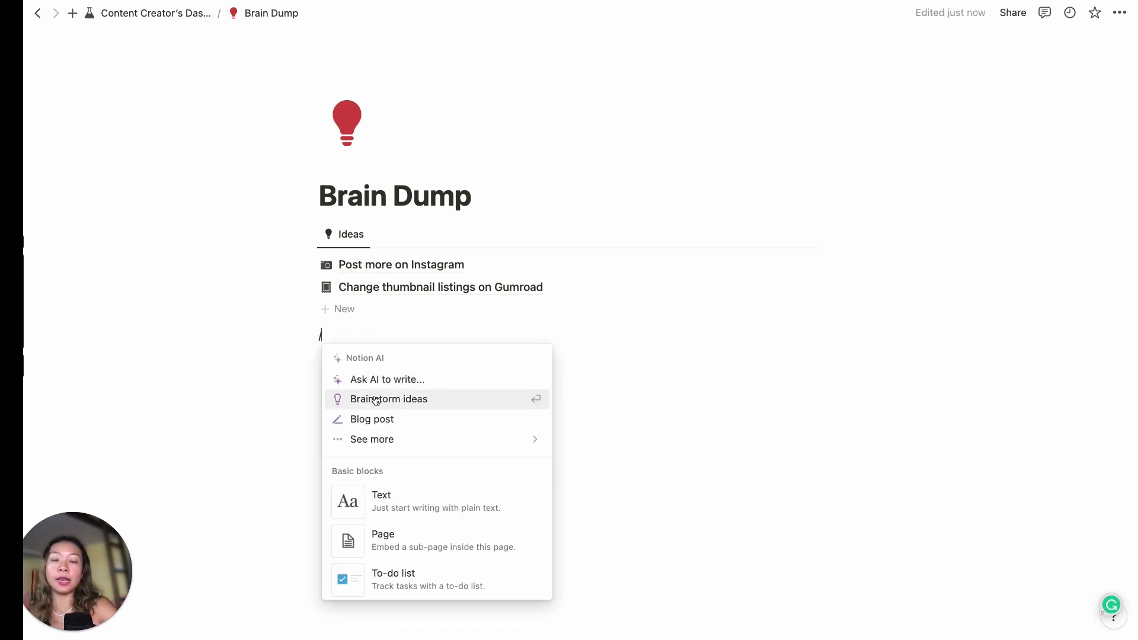
click(376, 401)
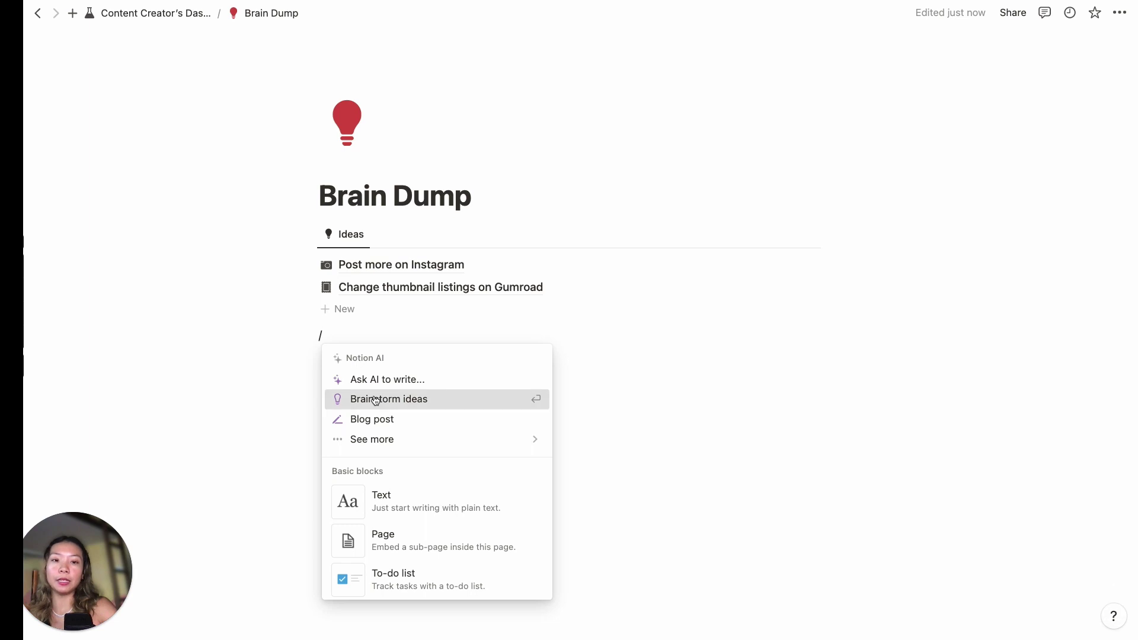
text(Tiktok videa)
text( ideas for productivity)
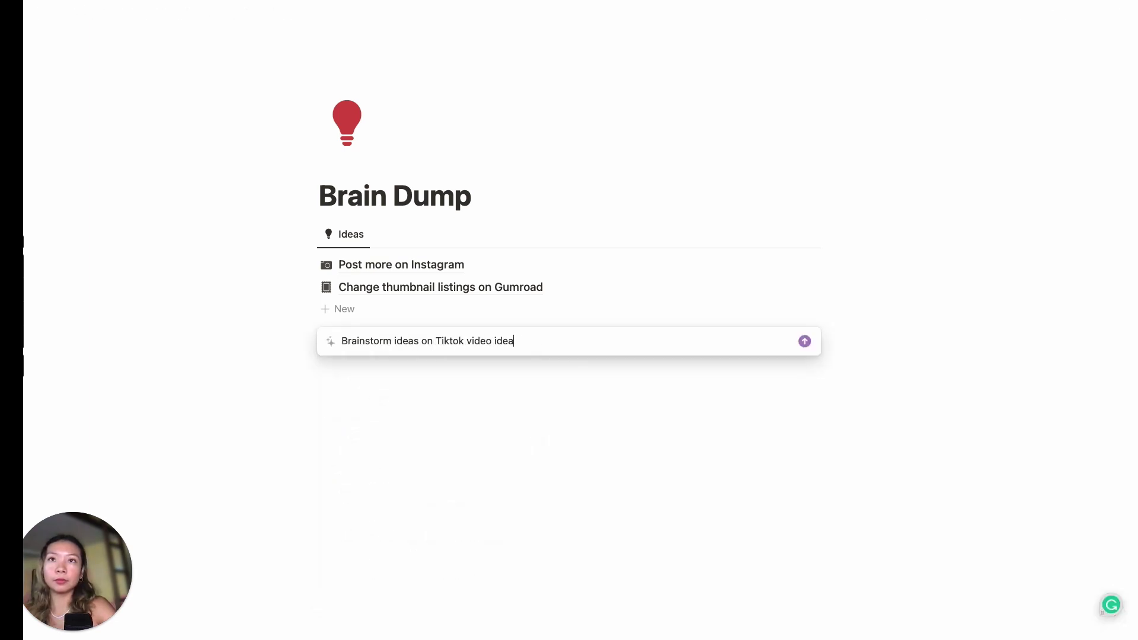
key(Return)
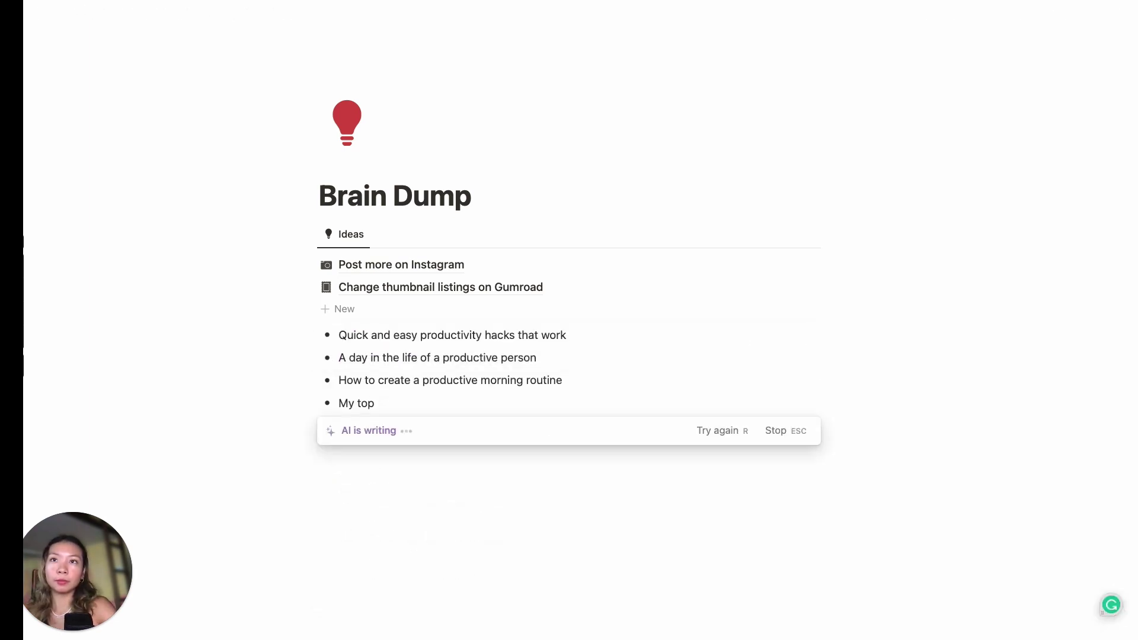
key(Return)
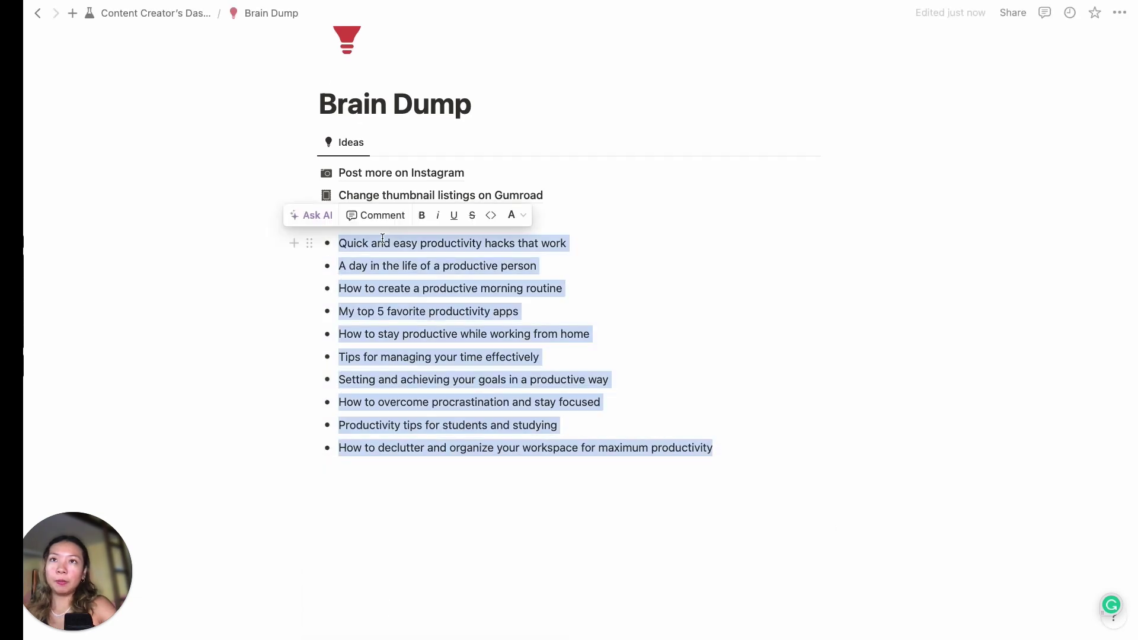
- Move the first four brainstormed ideas into the Ideas database, then return to the dashboard
click(376, 244)
drag(376, 244, 375, 309)
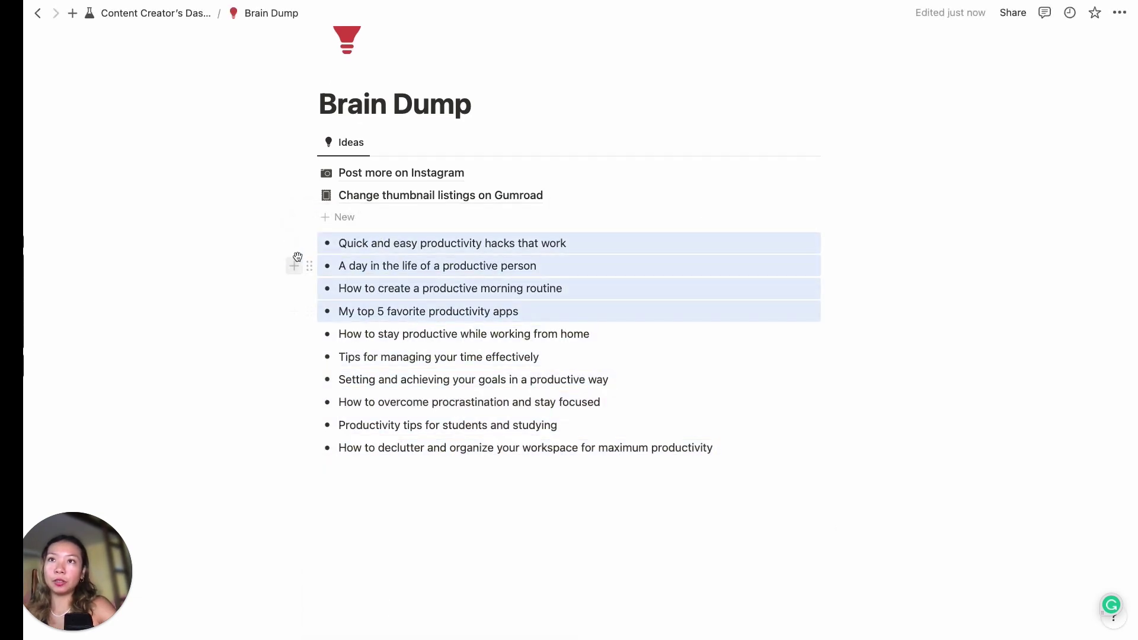
drag(321, 229, 342, 210)
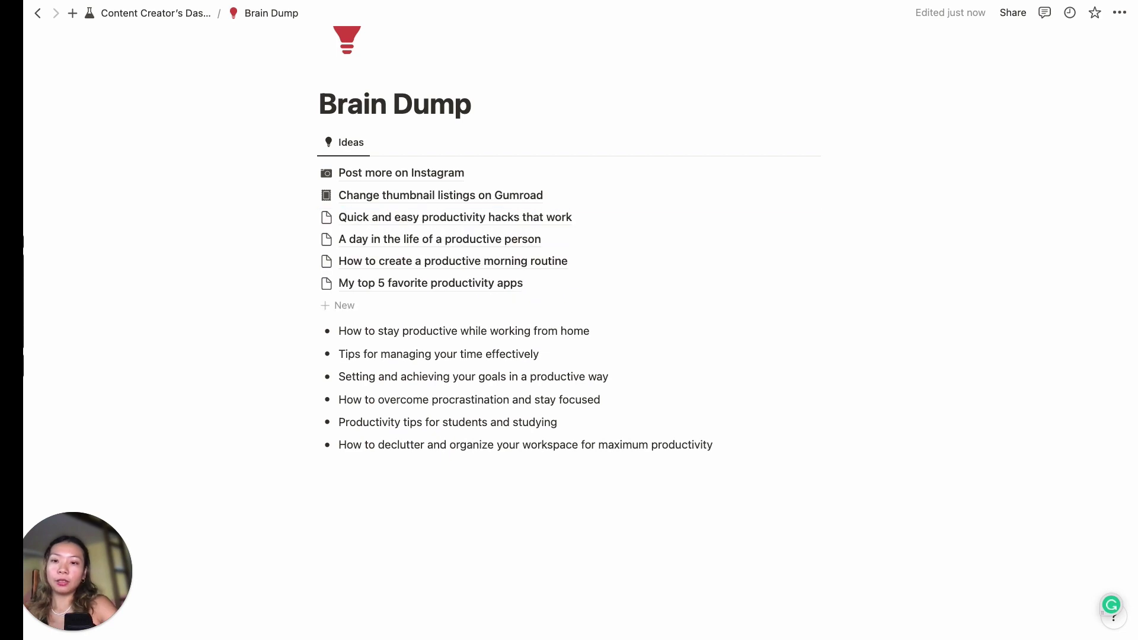
click(155, 13)
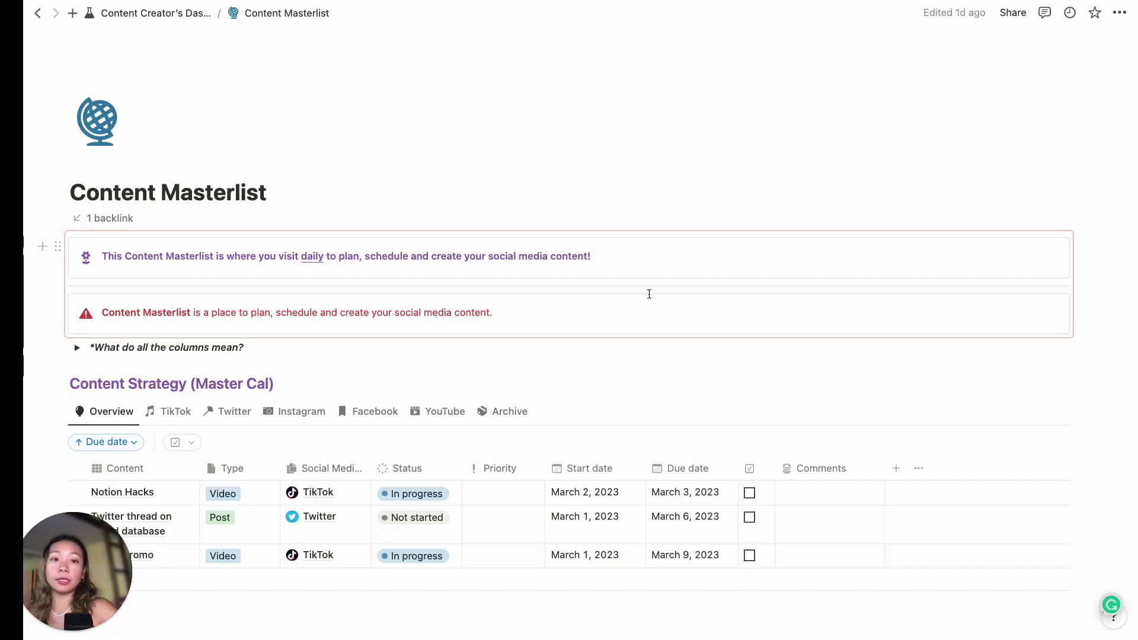
- Expand Content Masterlist's 'What do all the columns mean?' guide and scroll through its ten properties
scroll(556, 333, down, 1)
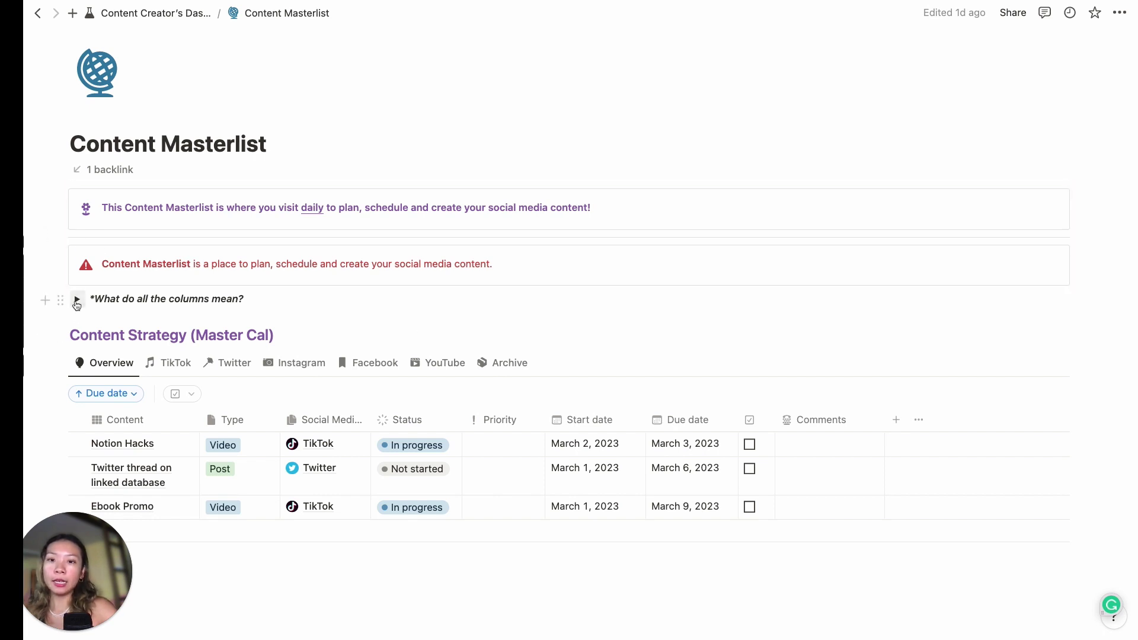
click(77, 301)
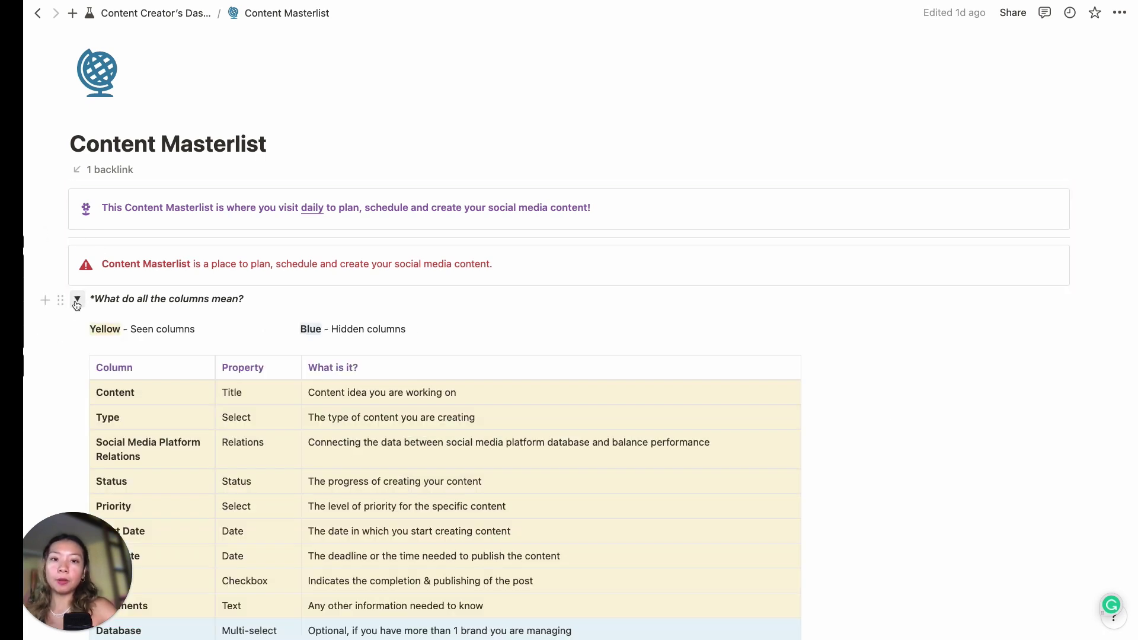
scroll(76, 304, down, 5)
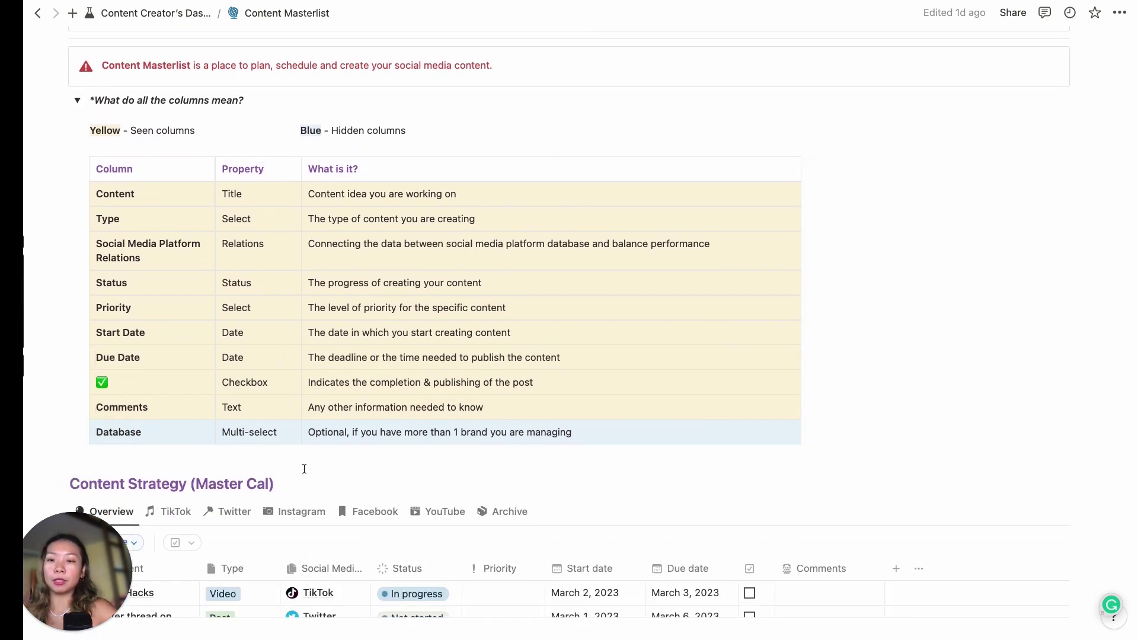
scroll(302, 465, down, 6)
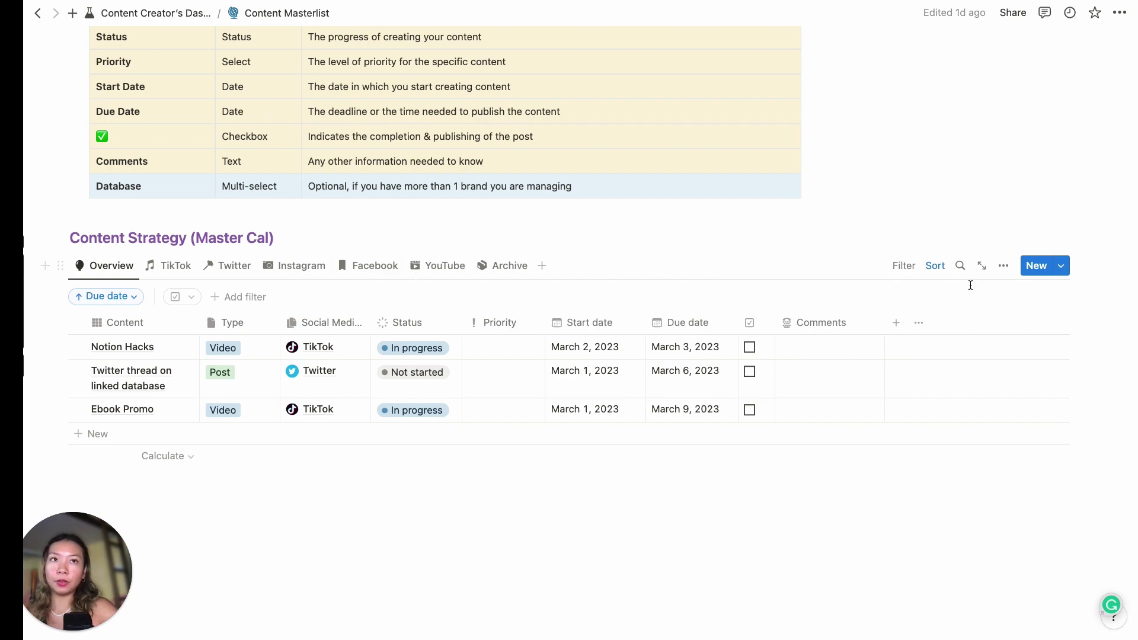
- In the TikTok view, check its TikTok-only platform filter and hide the Database column
click(178, 265)
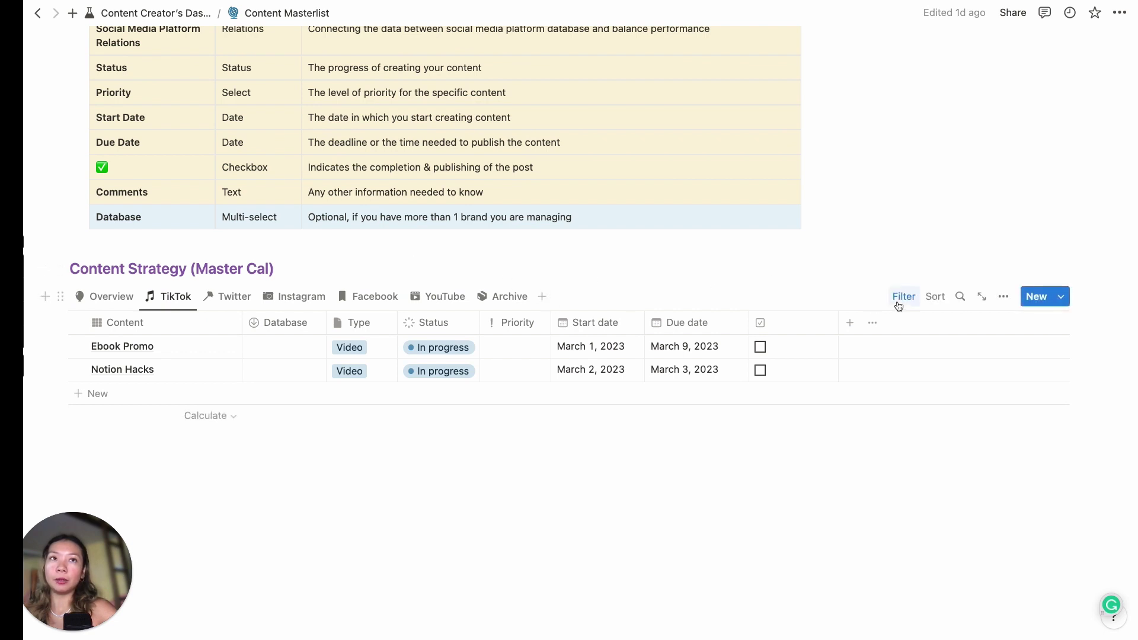
click(903, 295)
click(229, 297)
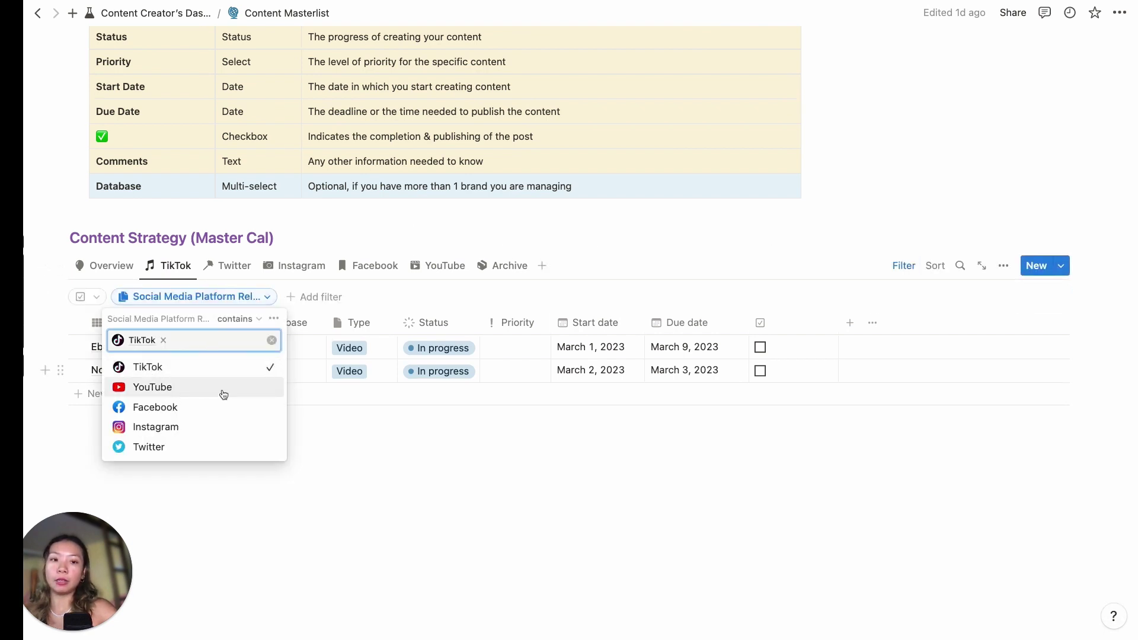
click(473, 430)
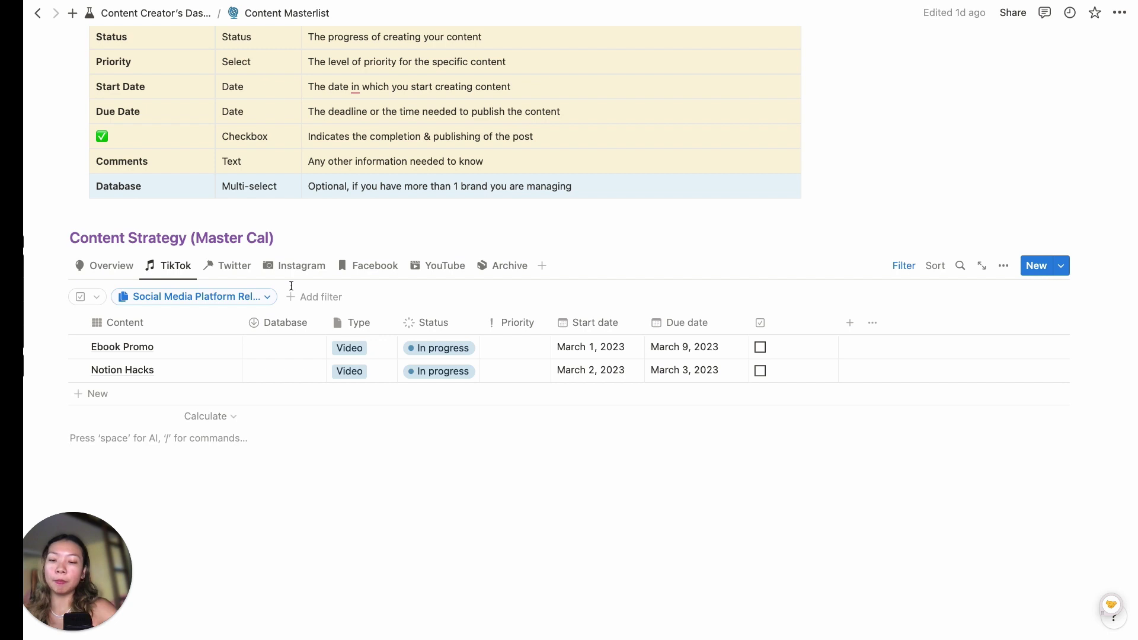
click(285, 323)
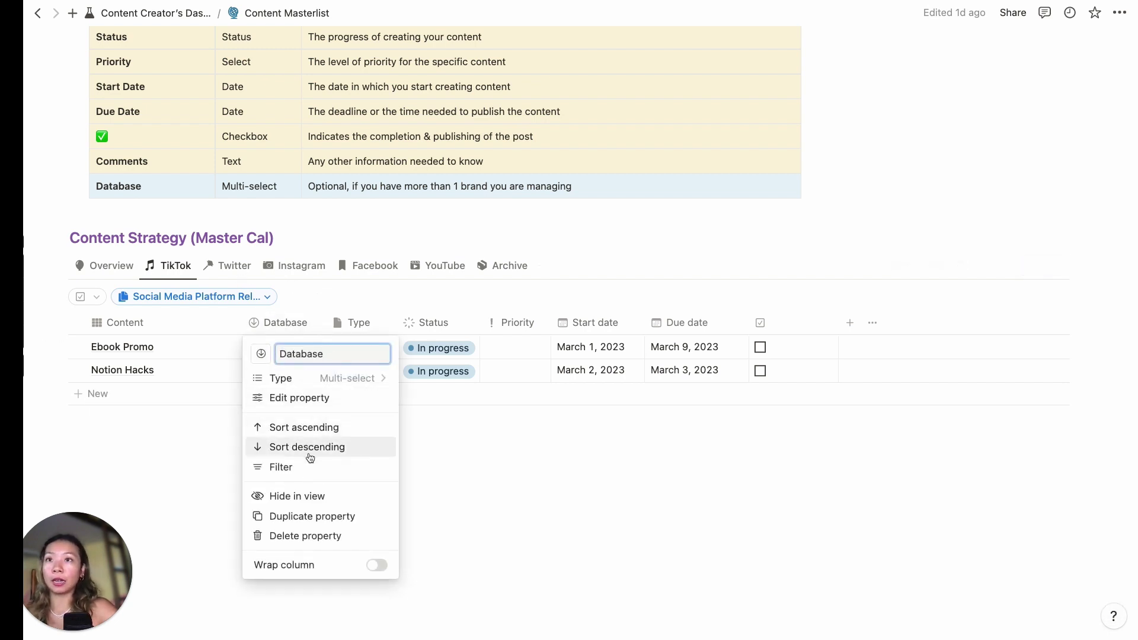
click(308, 496)
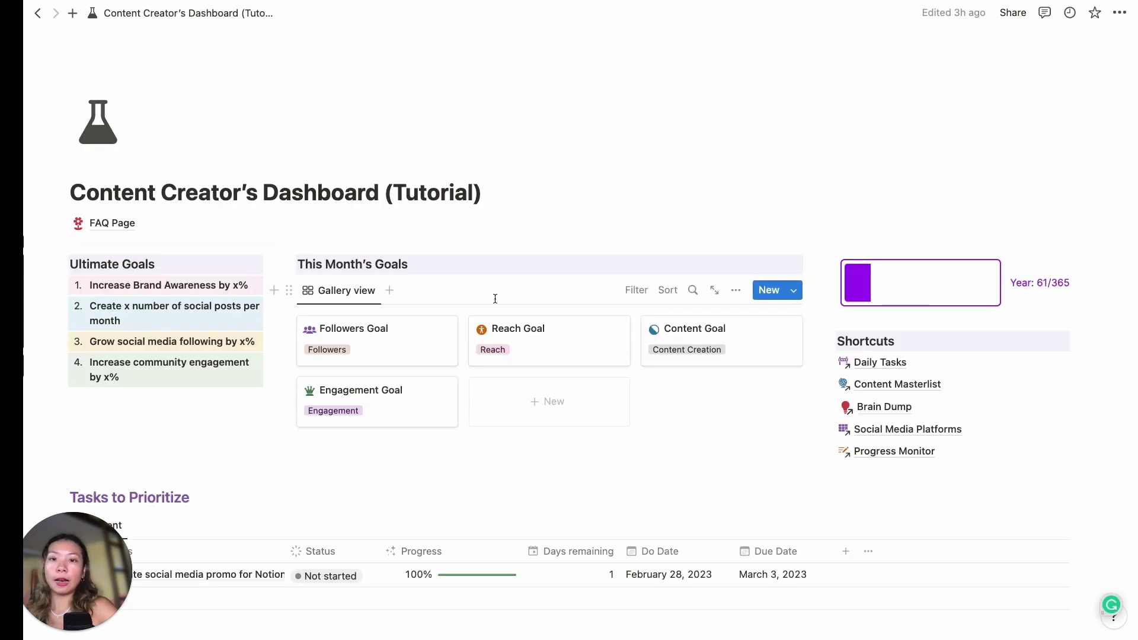
scroll(496, 301, down, 3)
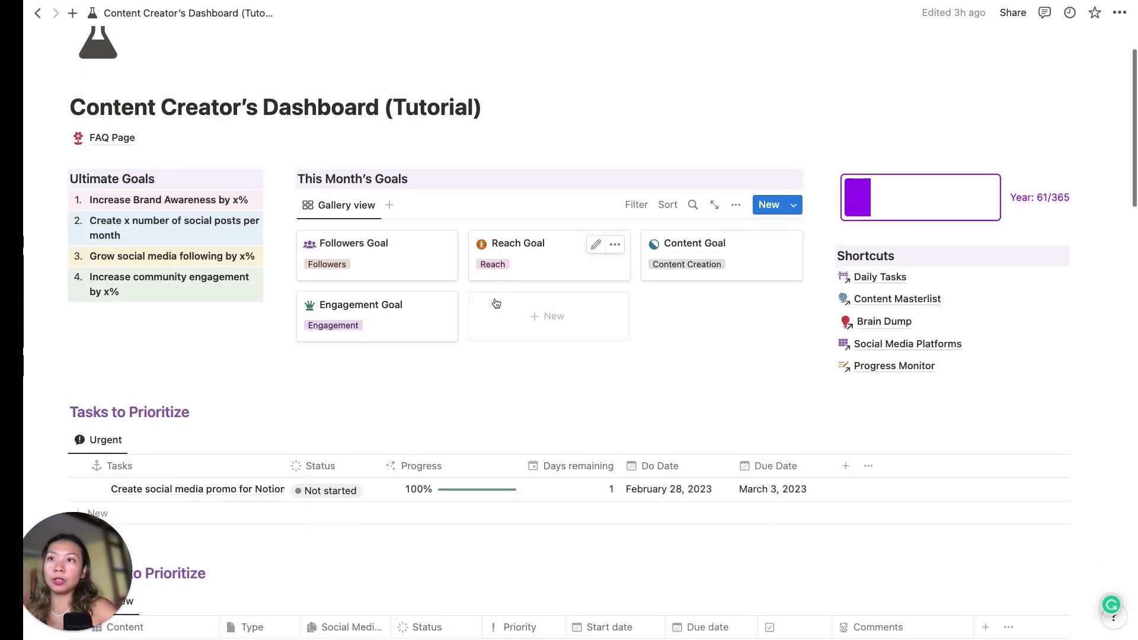
scroll(496, 304, down, 5)
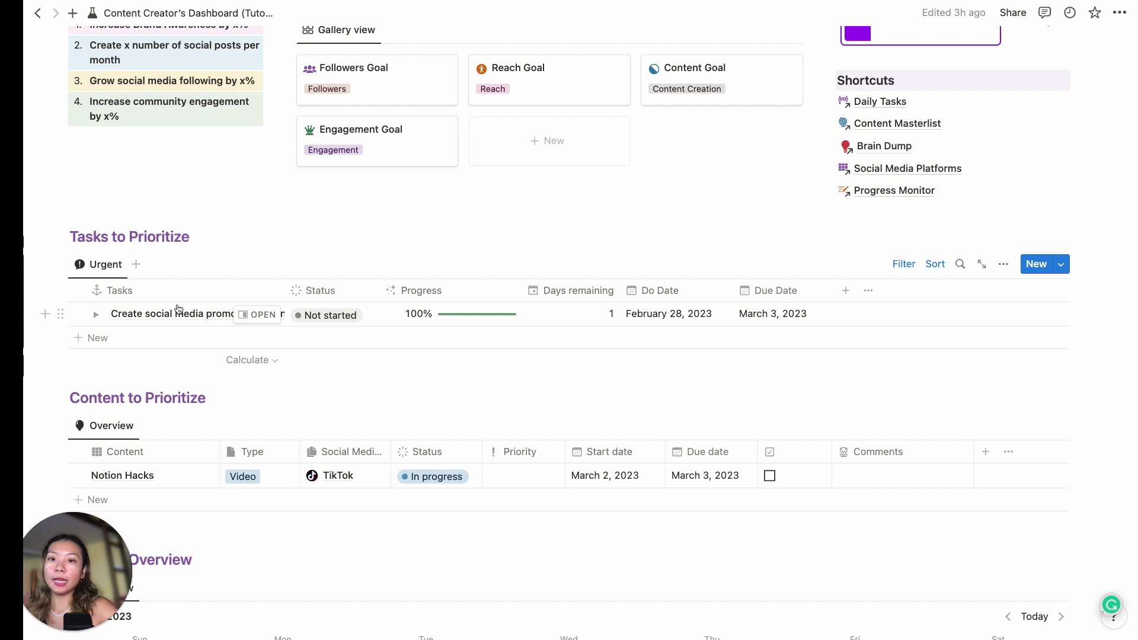
scroll(178, 309, down, 2)
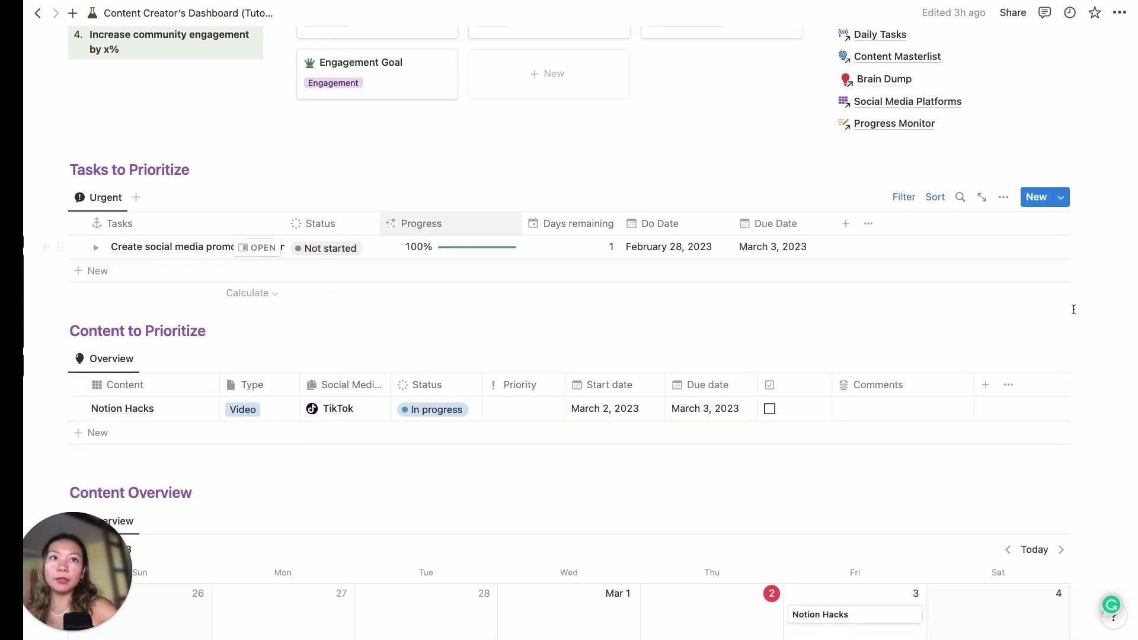
click(904, 359)
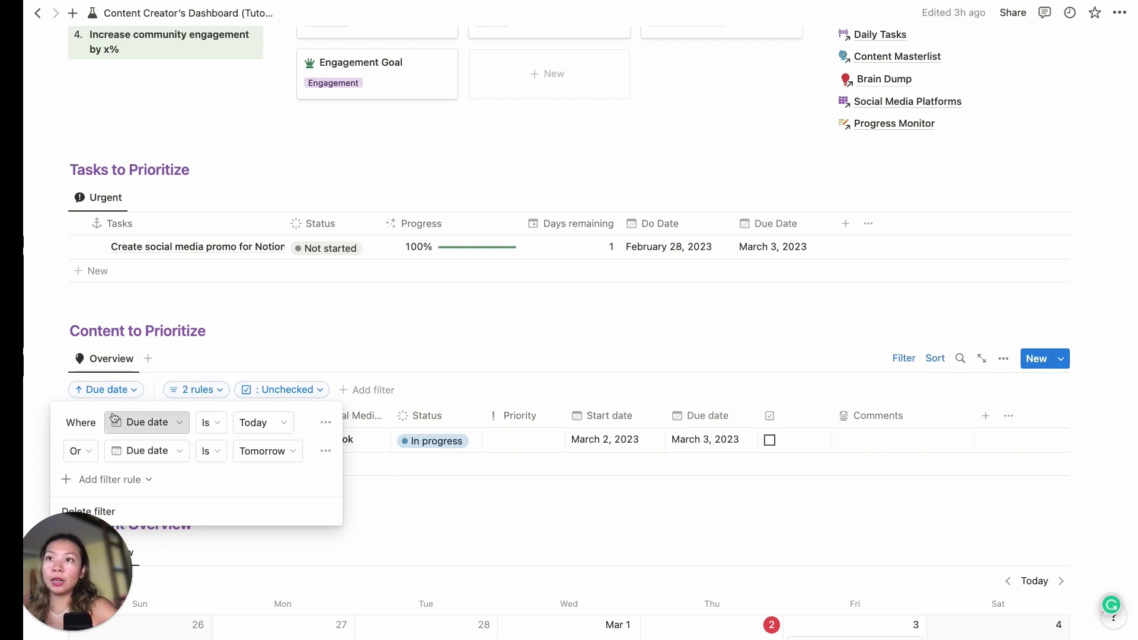
click(498, 490)
scroll(498, 490, down, 7)
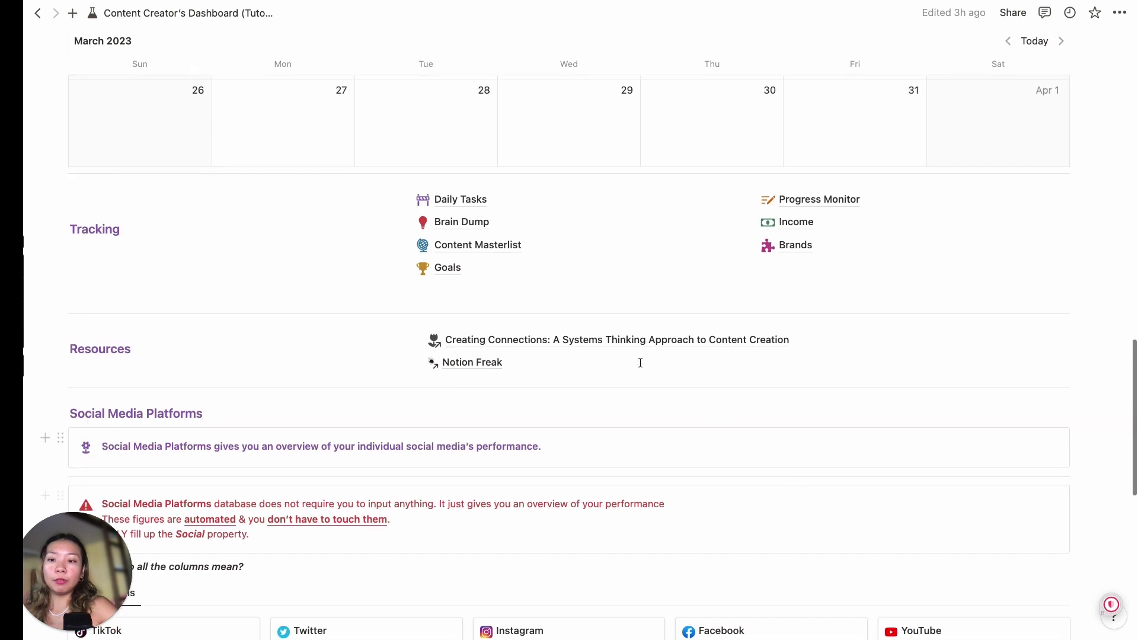
- Open the Goals page and expand the 'What do all the columns mean?' explanation
click(445, 268)
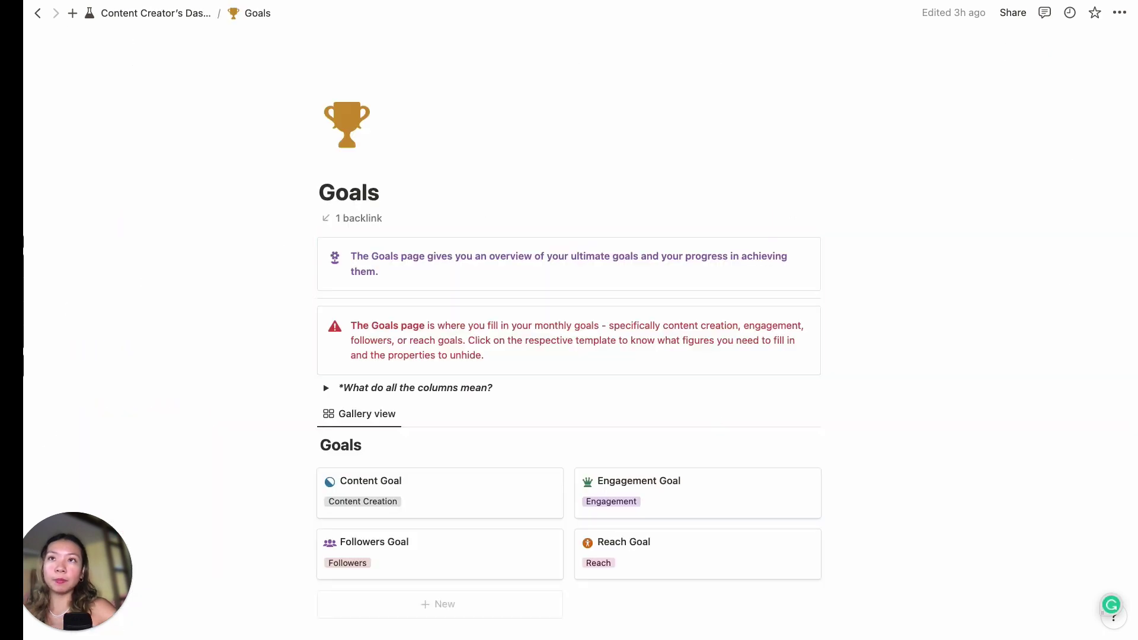
scroll(327, 419, down, 2)
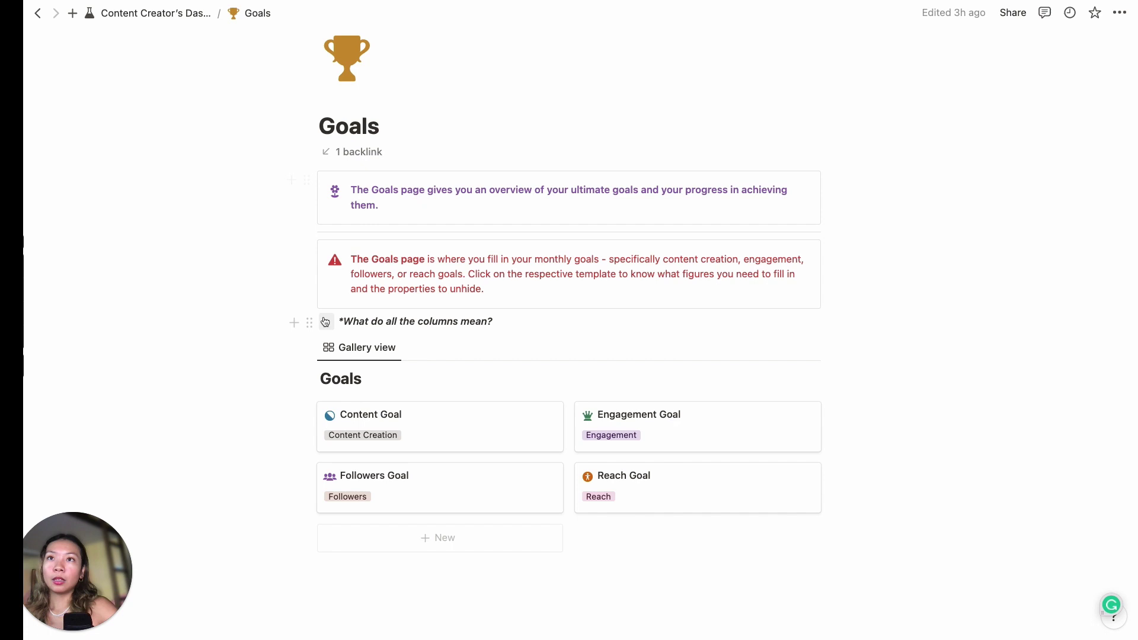
click(326, 321)
- Scroll to the Goals gallery and open the Content Goal card as a preview
scroll(439, 359, down, 4)
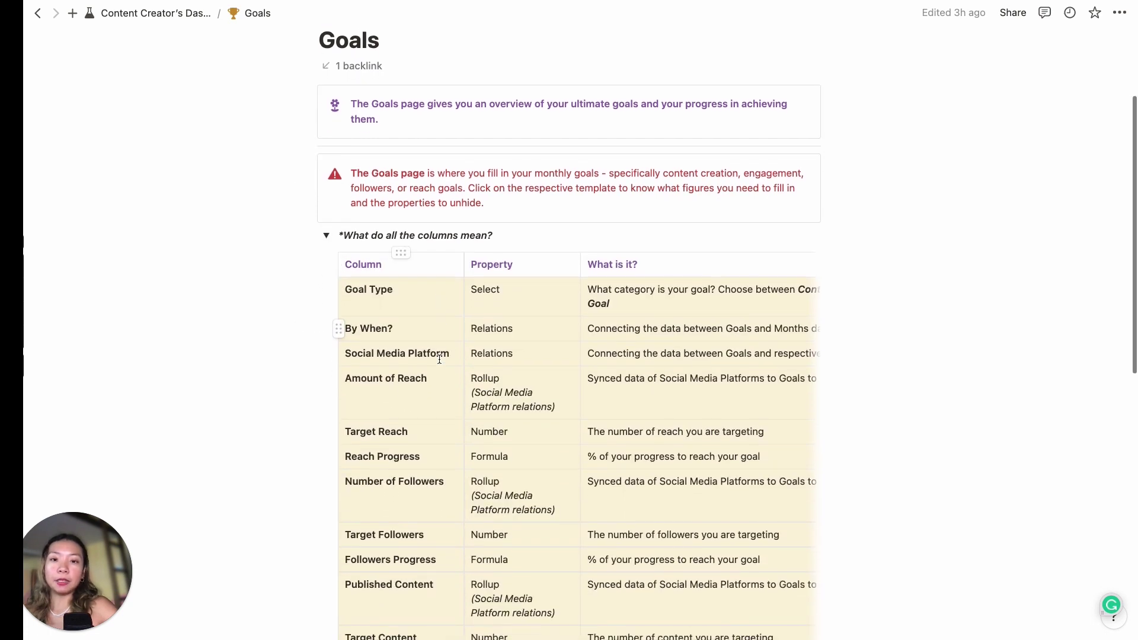
scroll(439, 359, down, 1)
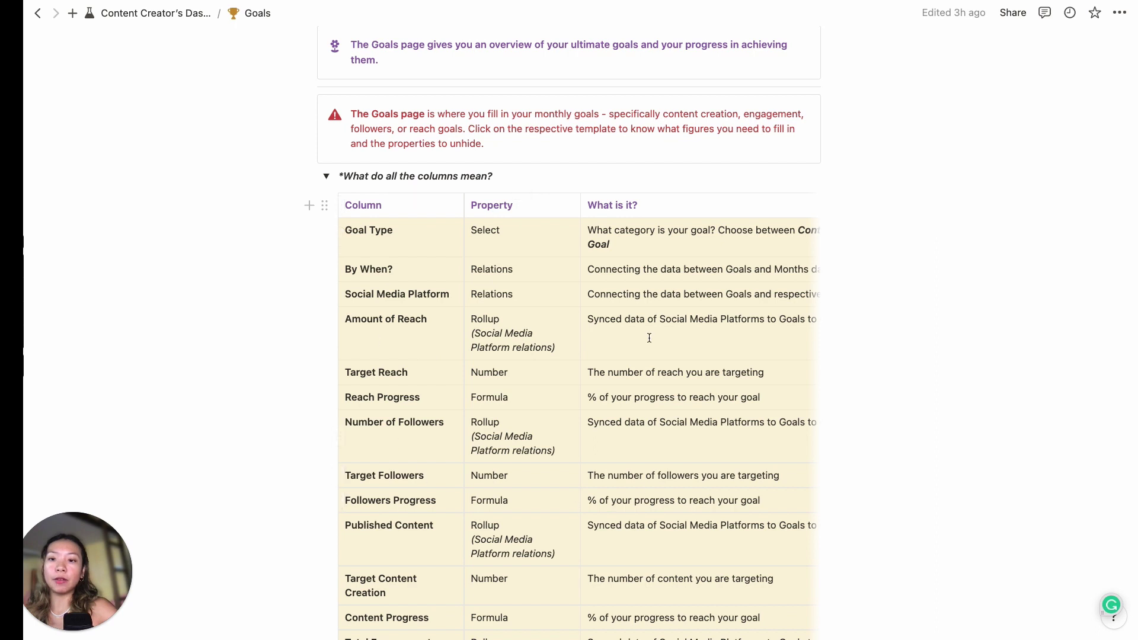
scroll(655, 315, down, 4)
scroll(655, 314, down, 4)
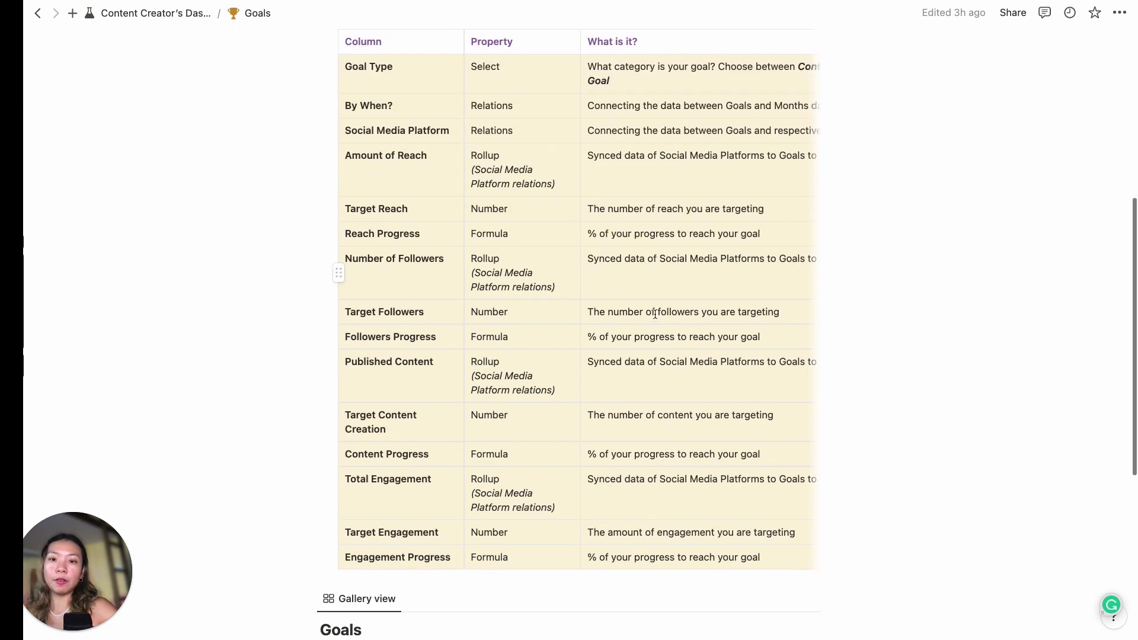
scroll(655, 315, down, 5)
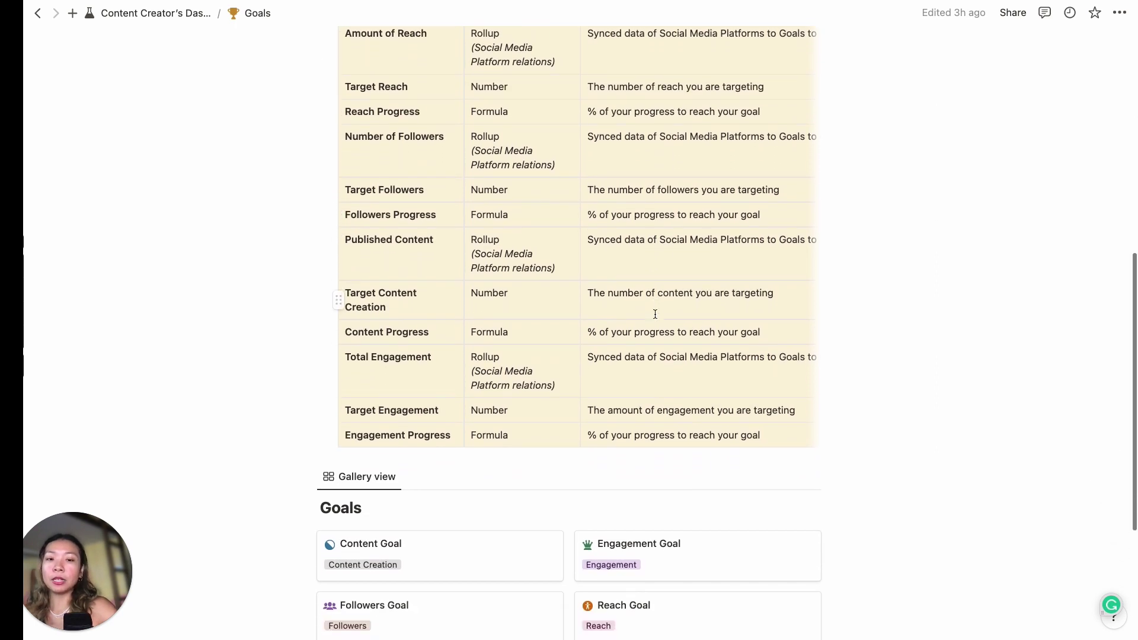
scroll(655, 315, down, 5)
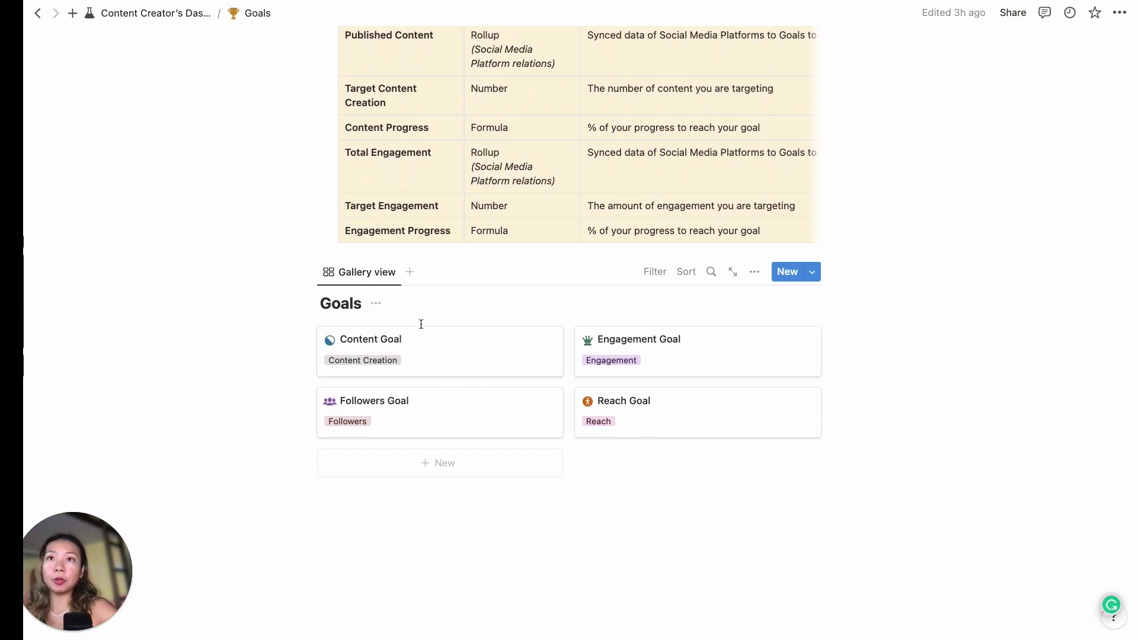
click(419, 348)
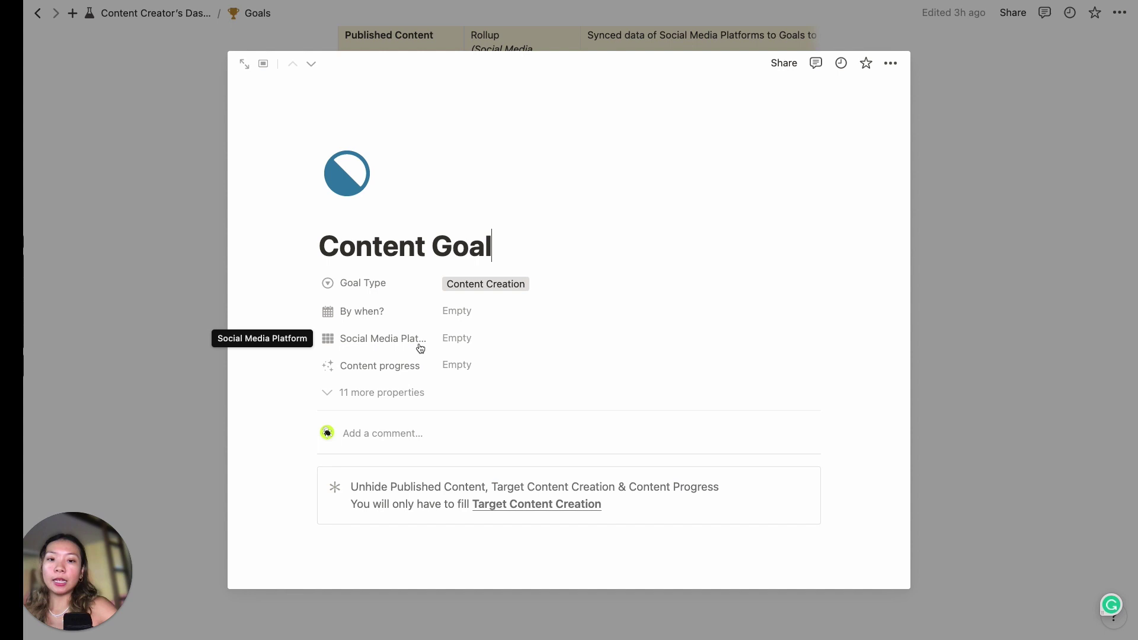
- Reveal Content Goal's hidden properties following the callout's unhide instructions
scroll(420, 348, down, 1)
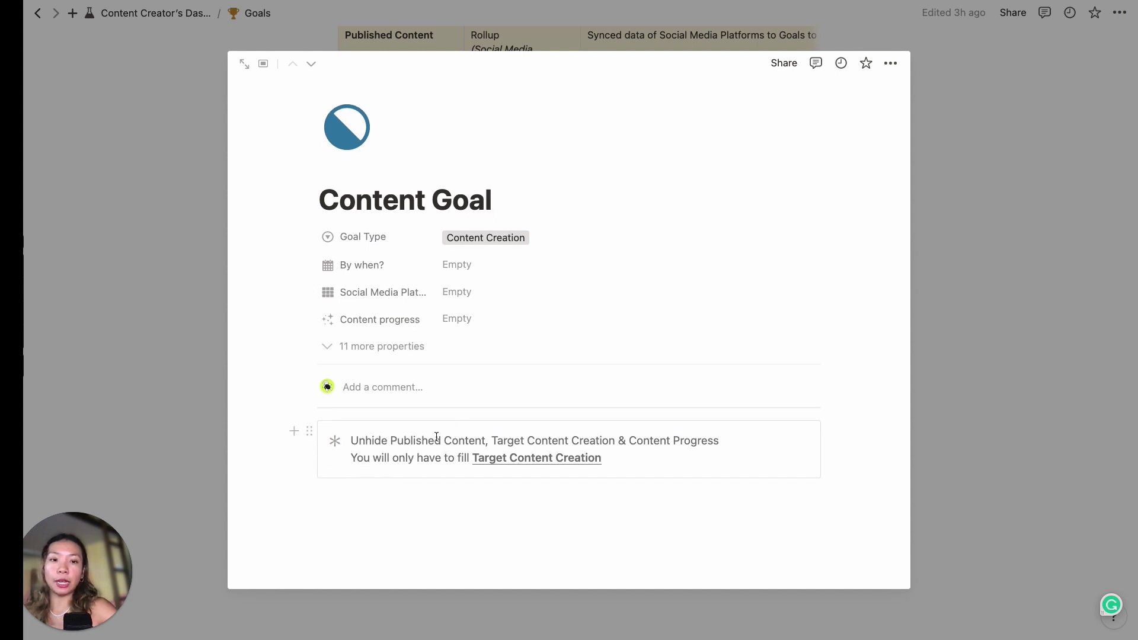
drag(428, 437, 495, 452)
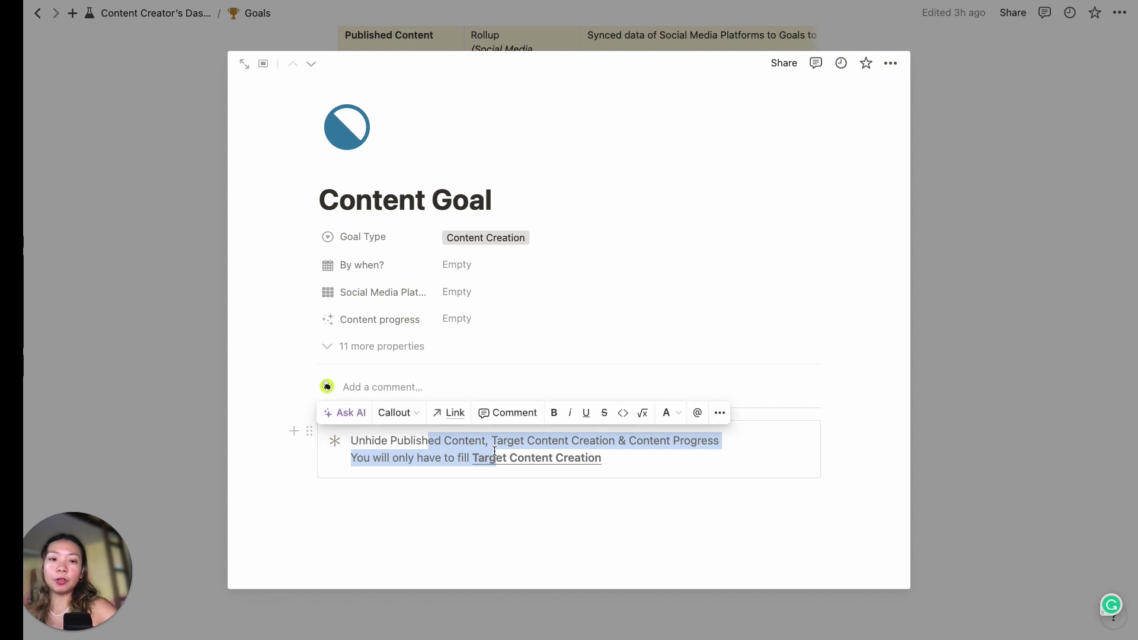
click(470, 504)
- Set Target content creation to always show, then close the Content Goal preview
click(437, 349)
click(383, 377)
mouse_move(409, 452)
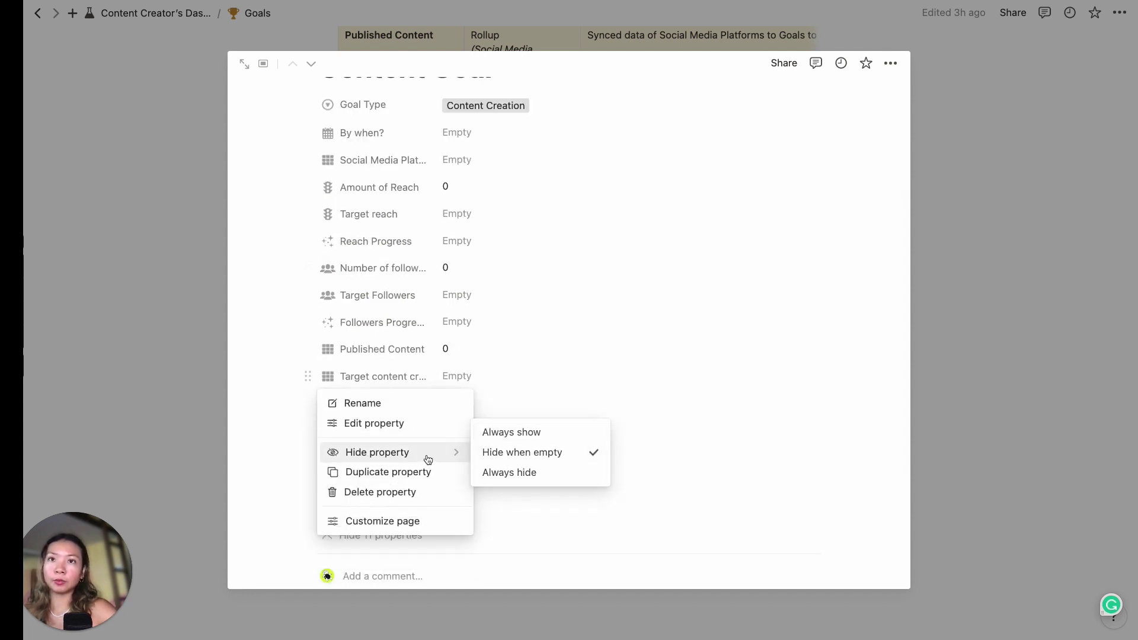
click(497, 434)
click(347, 521)
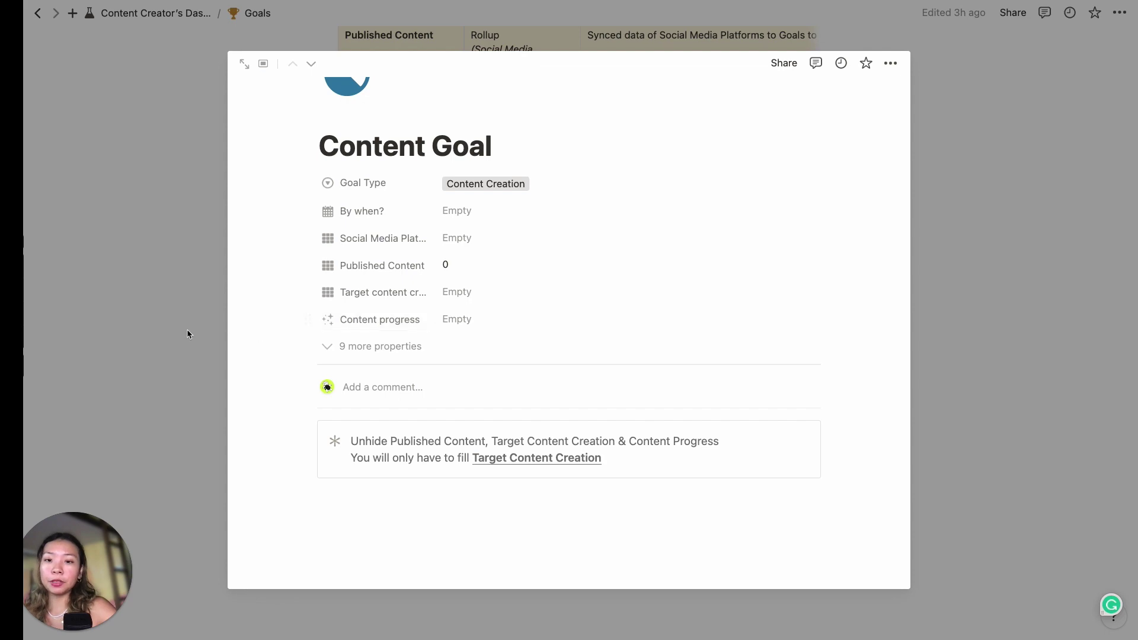
click(104, 290)
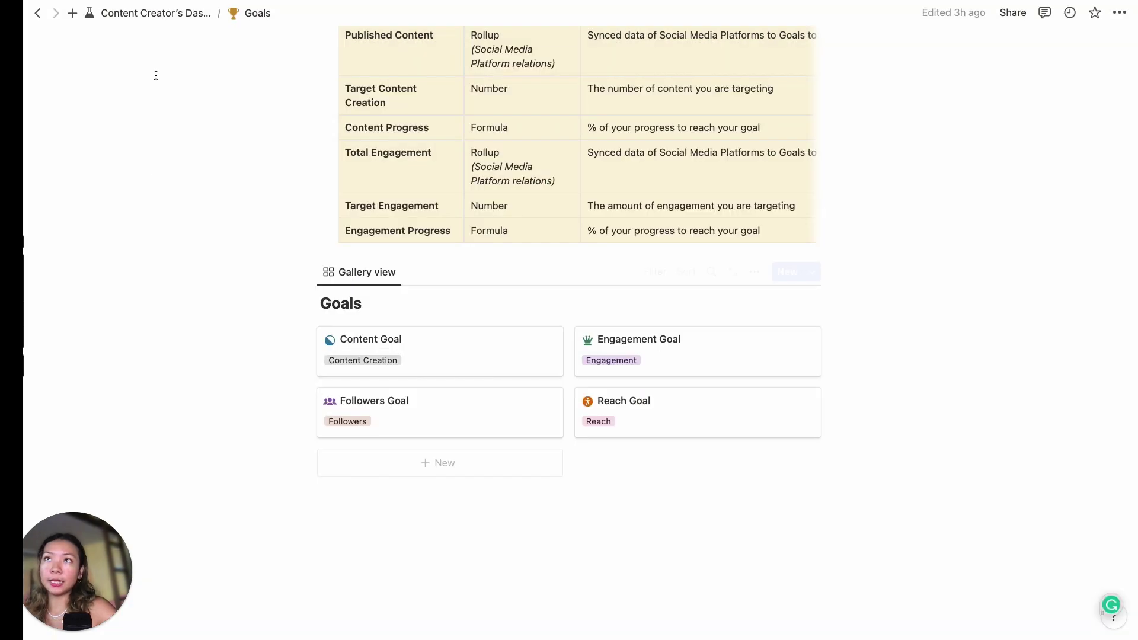
- Set Notion Hacks' status to Published and tick its completed checkbox
click(133, 17)
scroll(556, 307, down, 10)
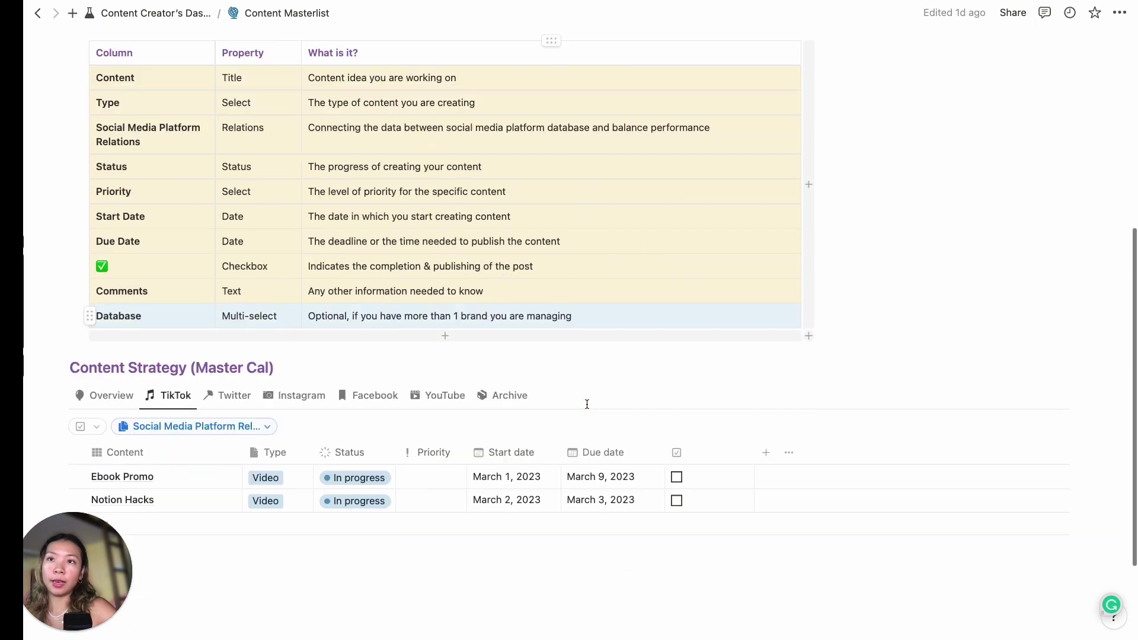
scroll(587, 402, down, 2)
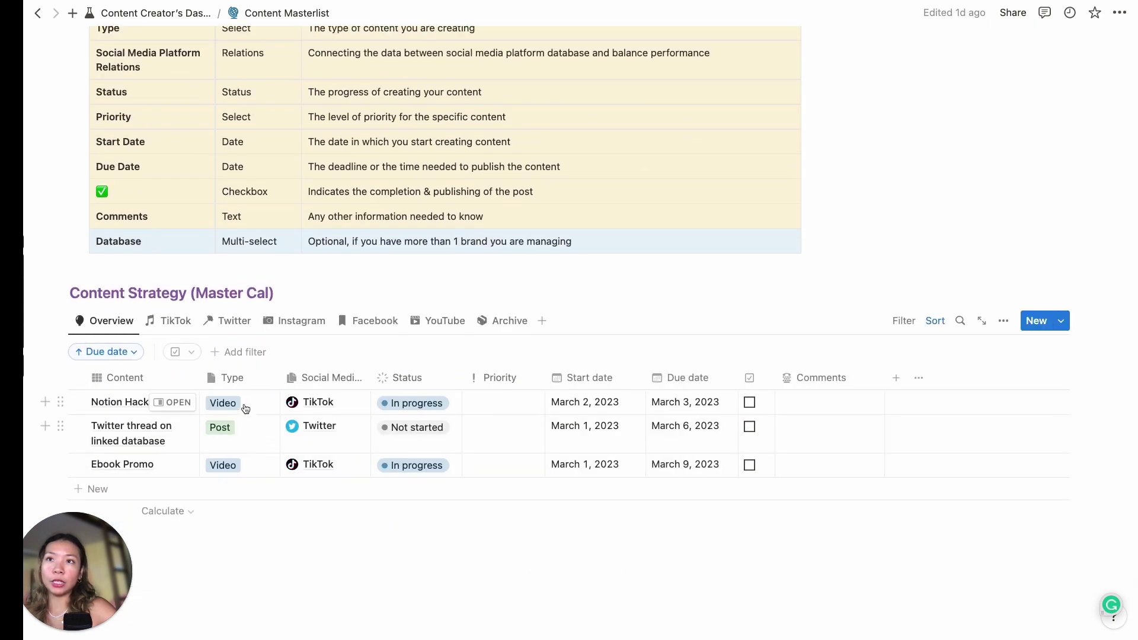
click(408, 405)
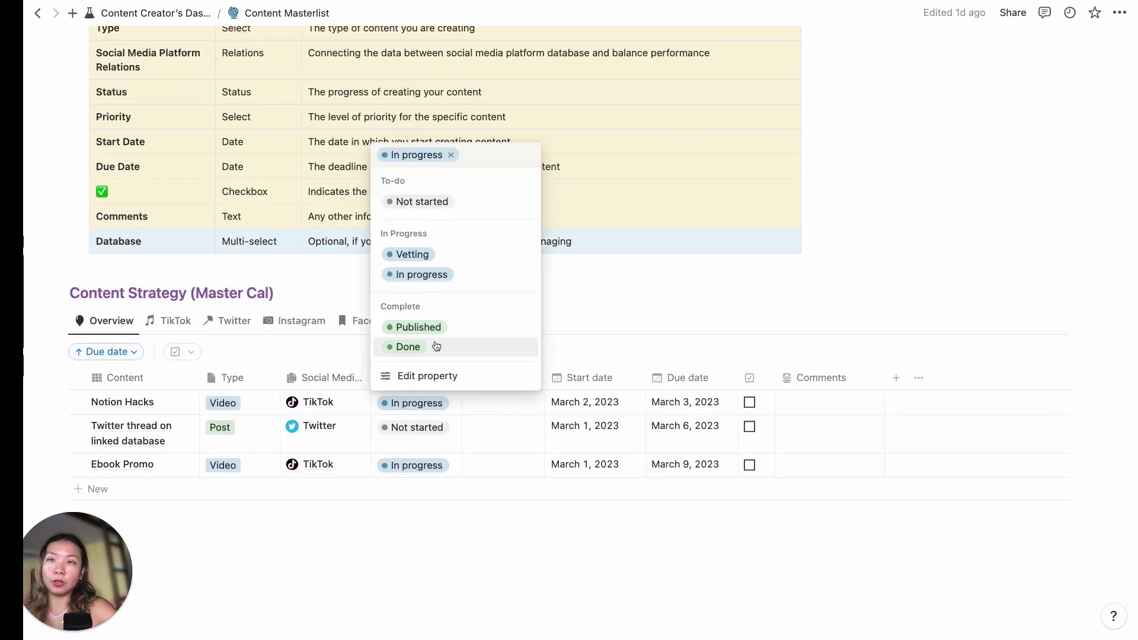
click(408, 330)
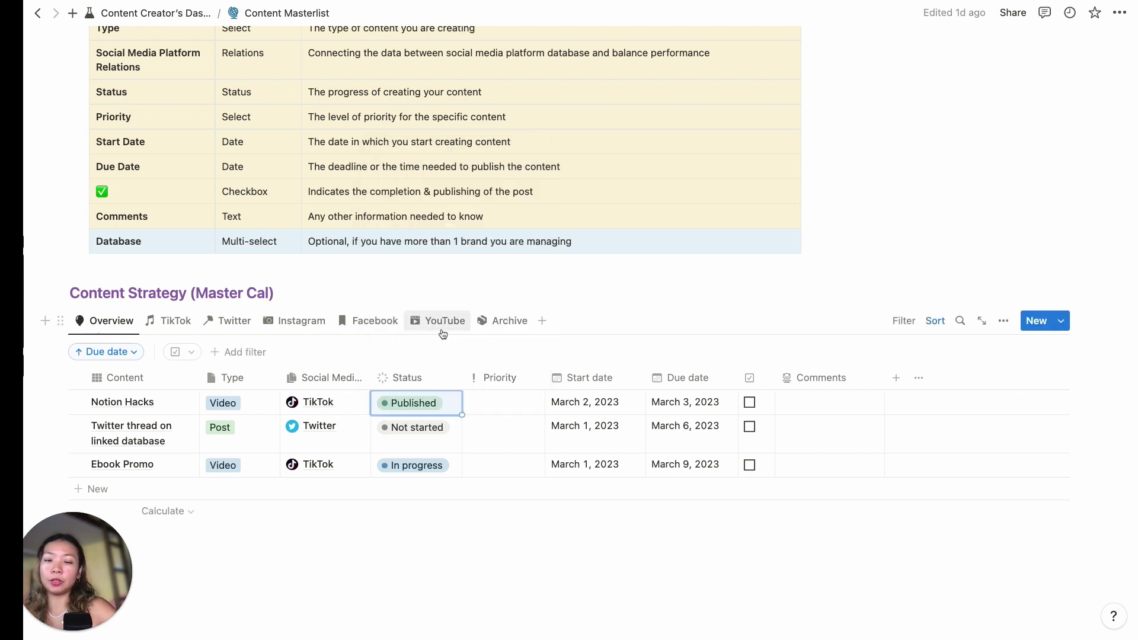
click(751, 403)
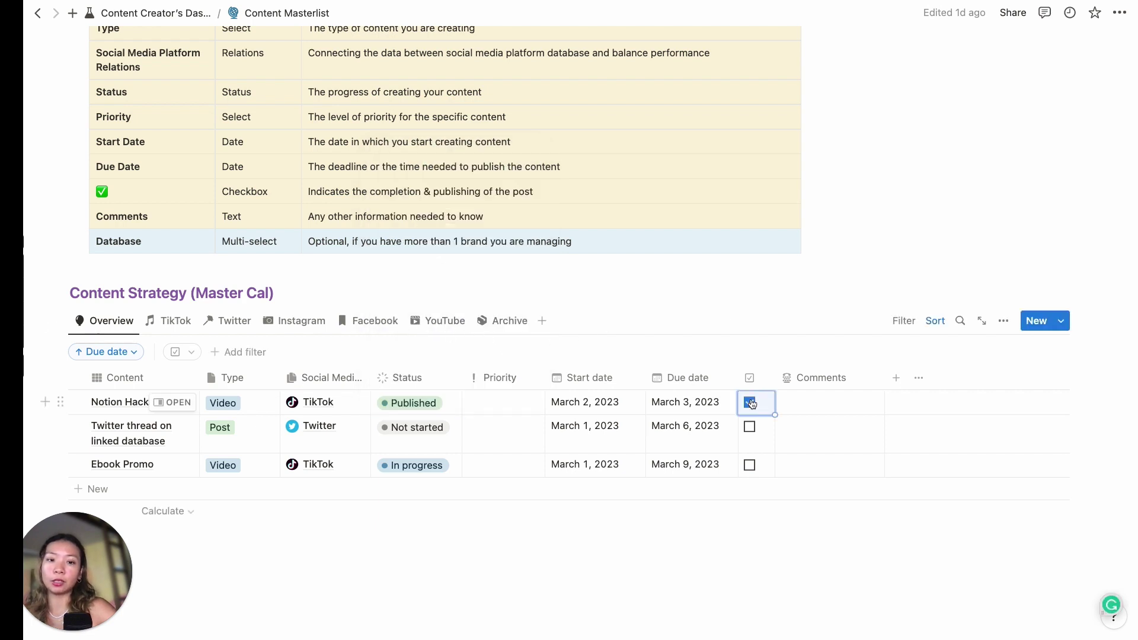
click(750, 403)
click(123, 13)
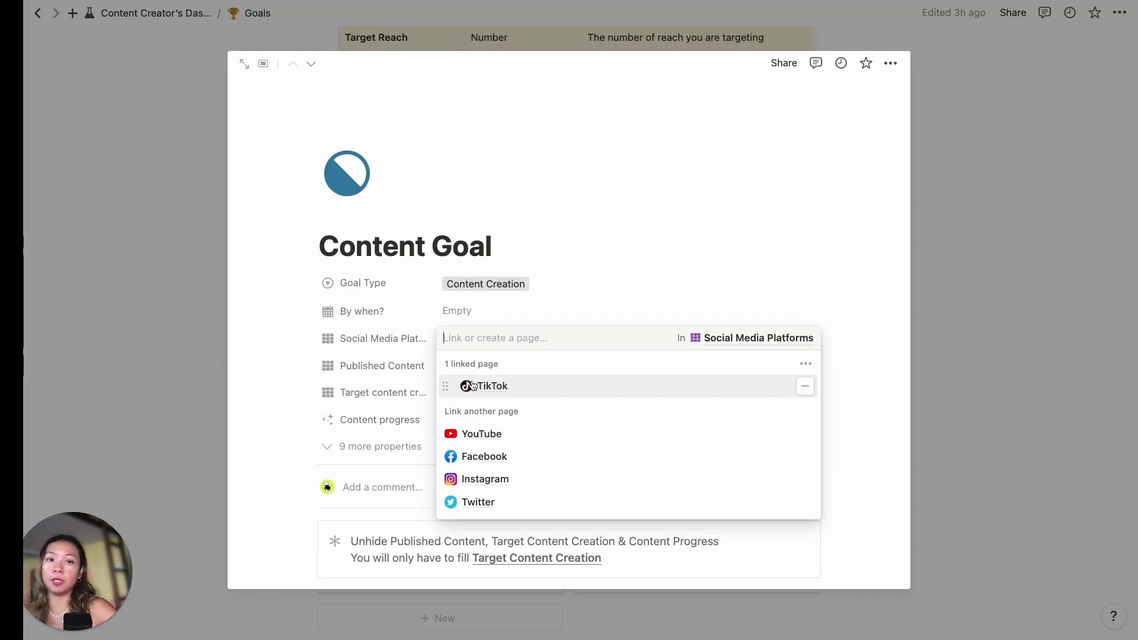
- Keep TikTok as Content Goal's platform and set its Target content creation to 30
key(Escape)
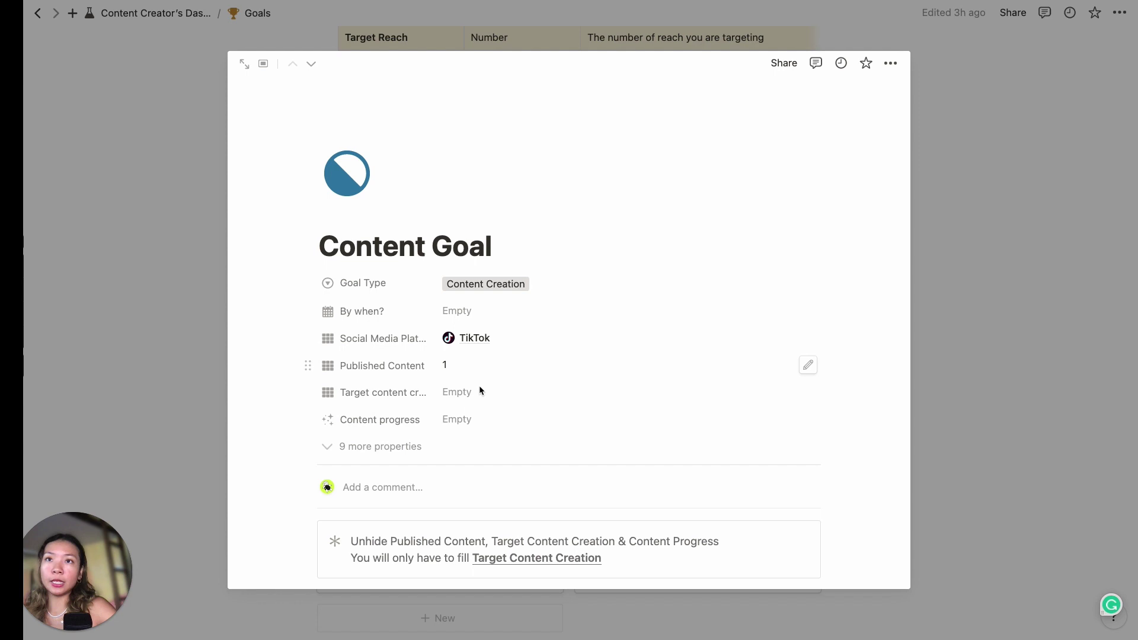
click(479, 386)
text(30)
key(Return)
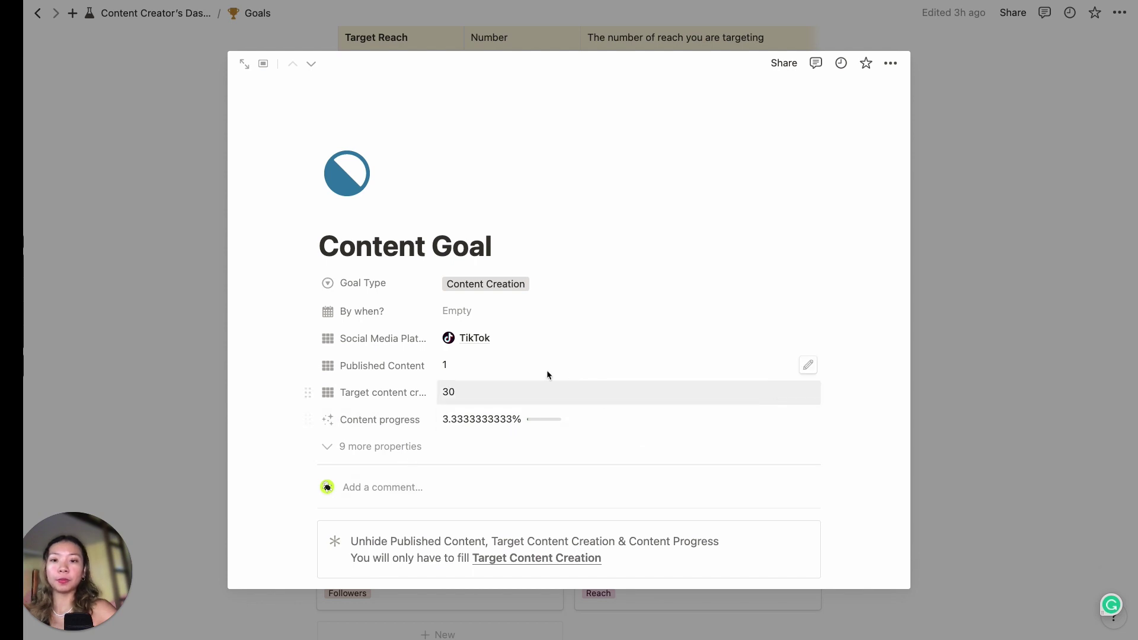
click(190, 408)
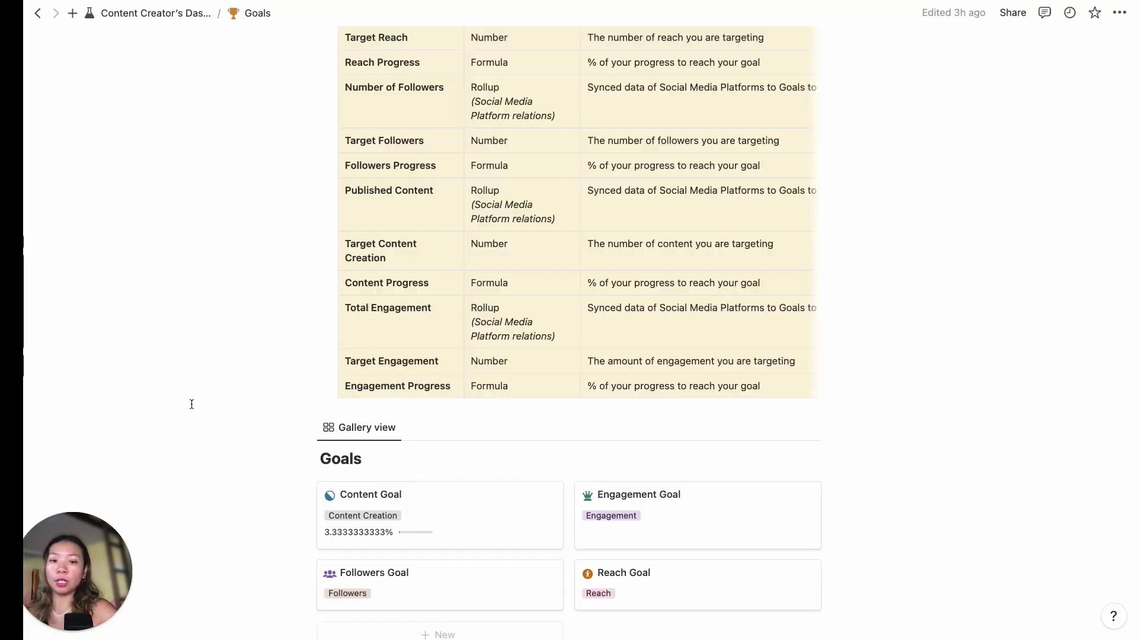
scroll(516, 509, down, 3)
scroll(517, 511, down, 1)
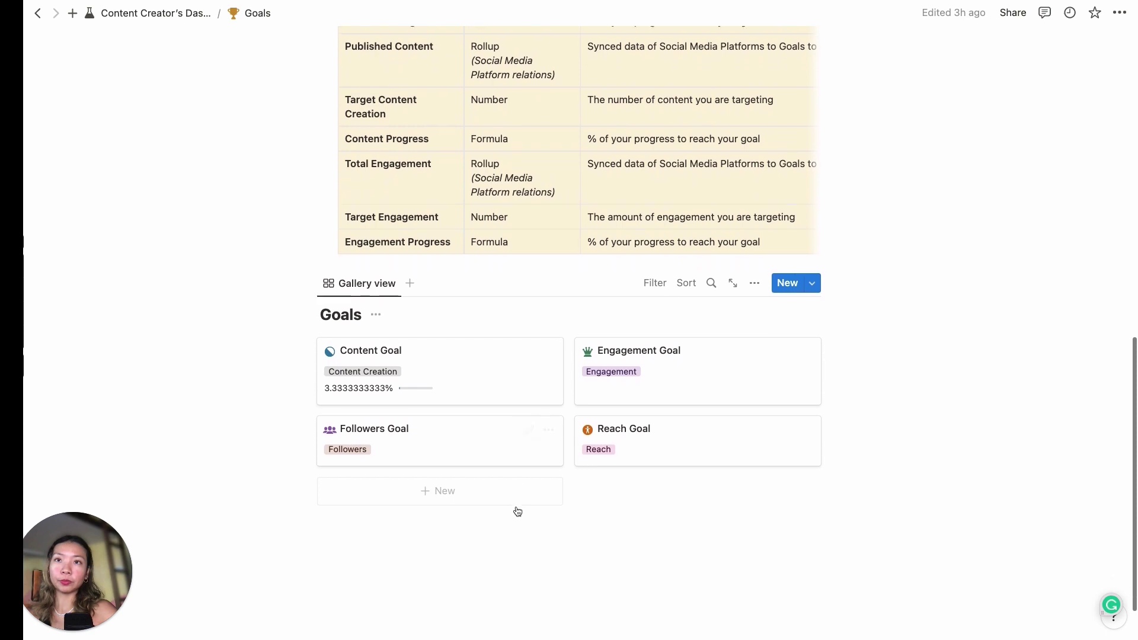
- Open Content Goal and inspect the Social Media Platform relation settings
click(475, 365)
scroll(532, 414, down, 2)
scroll(531, 414, down, 1)
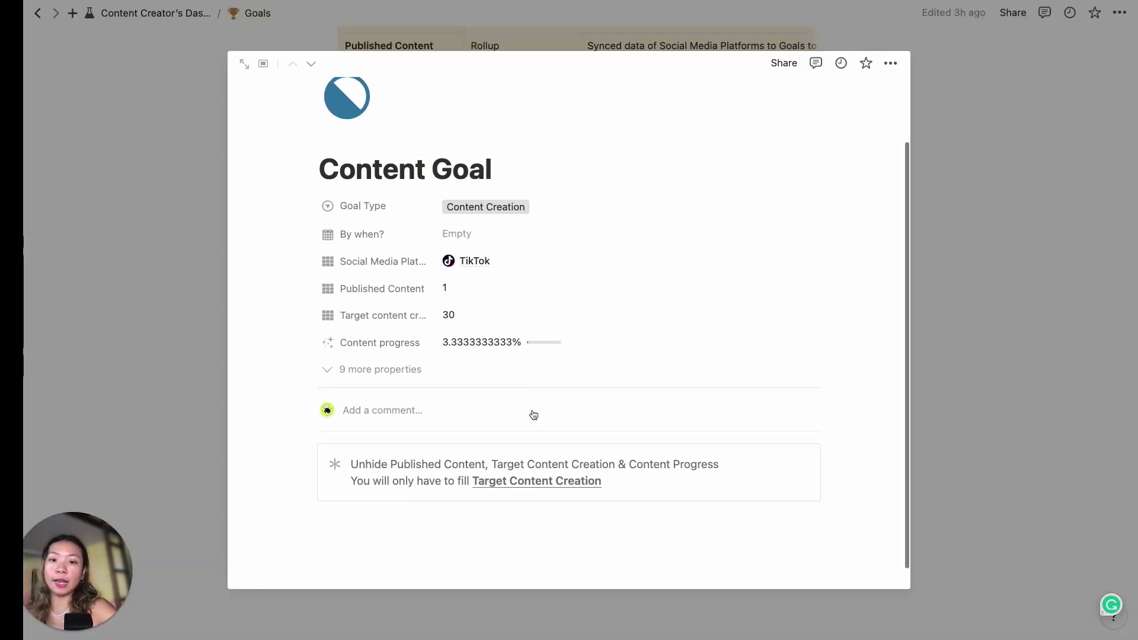
scroll(532, 413, down, 1)
click(533, 414)
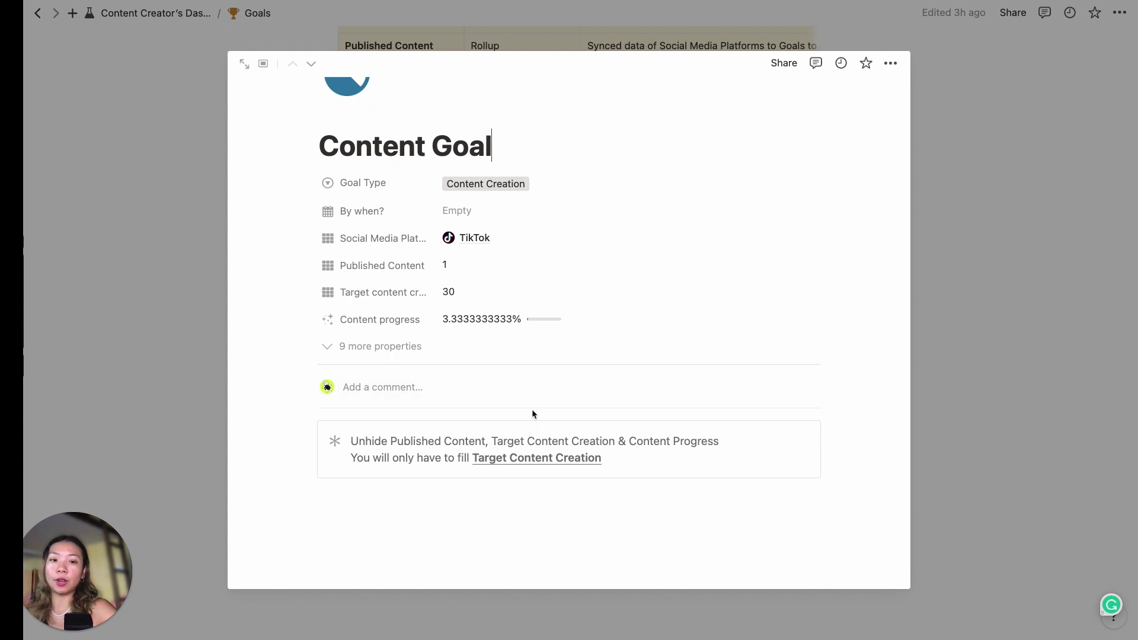
click(383, 243)
click(388, 315)
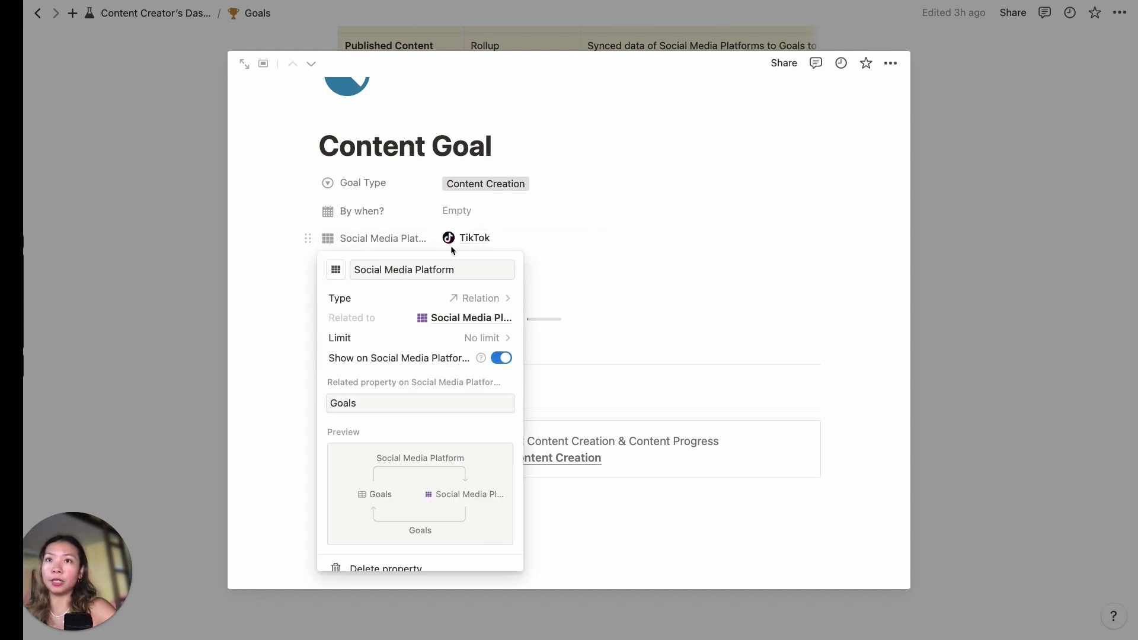
click(655, 393)
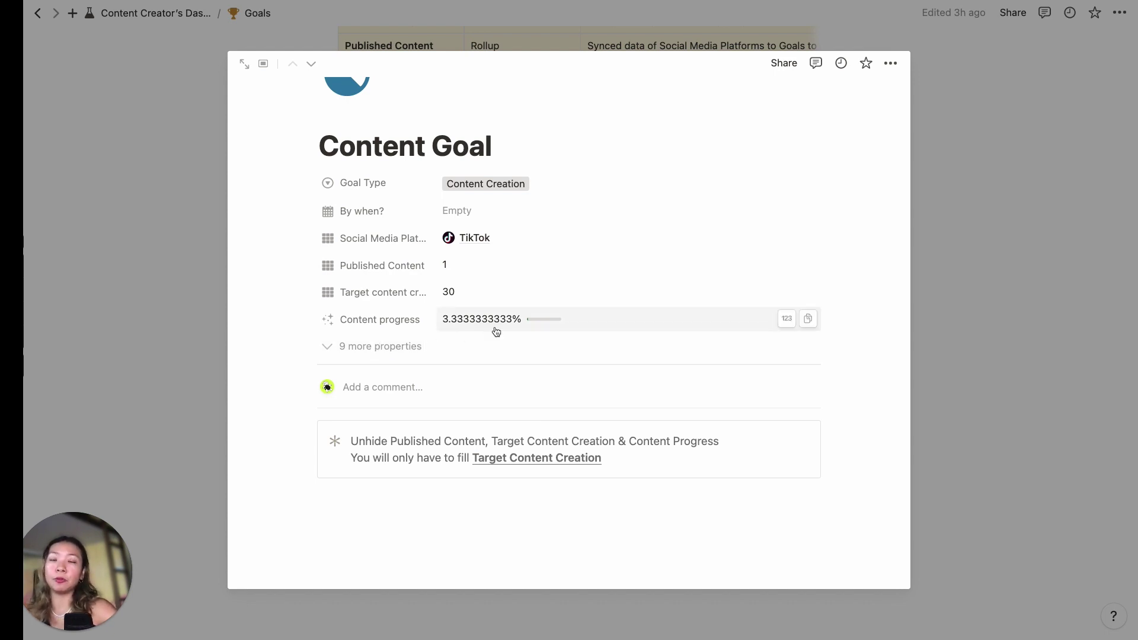
- Inspect the Published Content rollup settings, then return to the dashboard
click(383, 268)
click(389, 311)
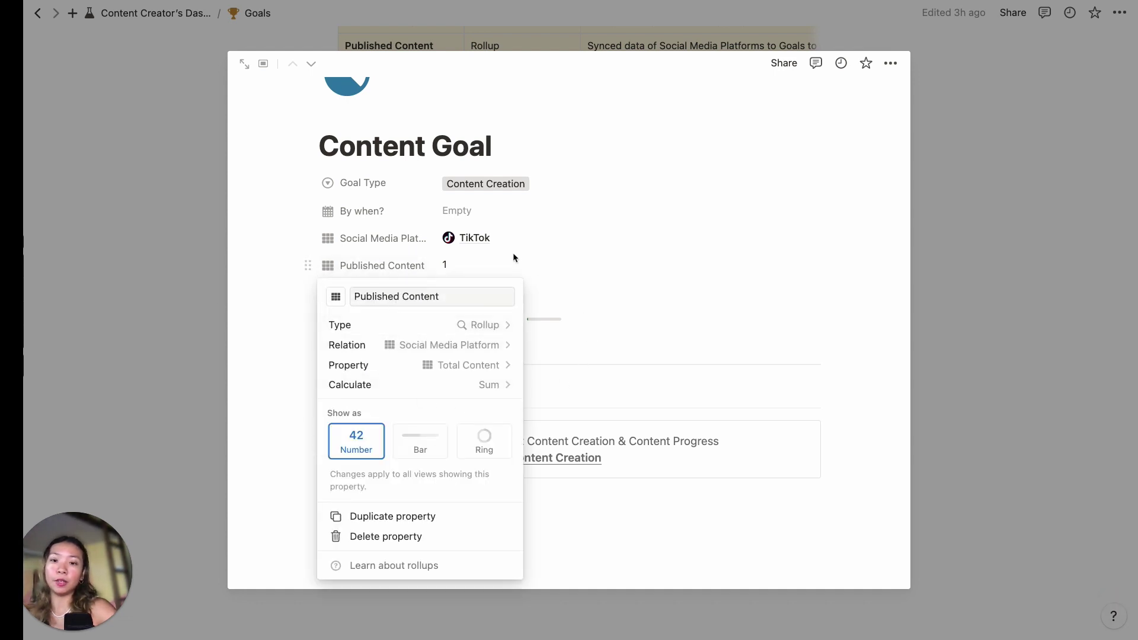
click(147, 14)
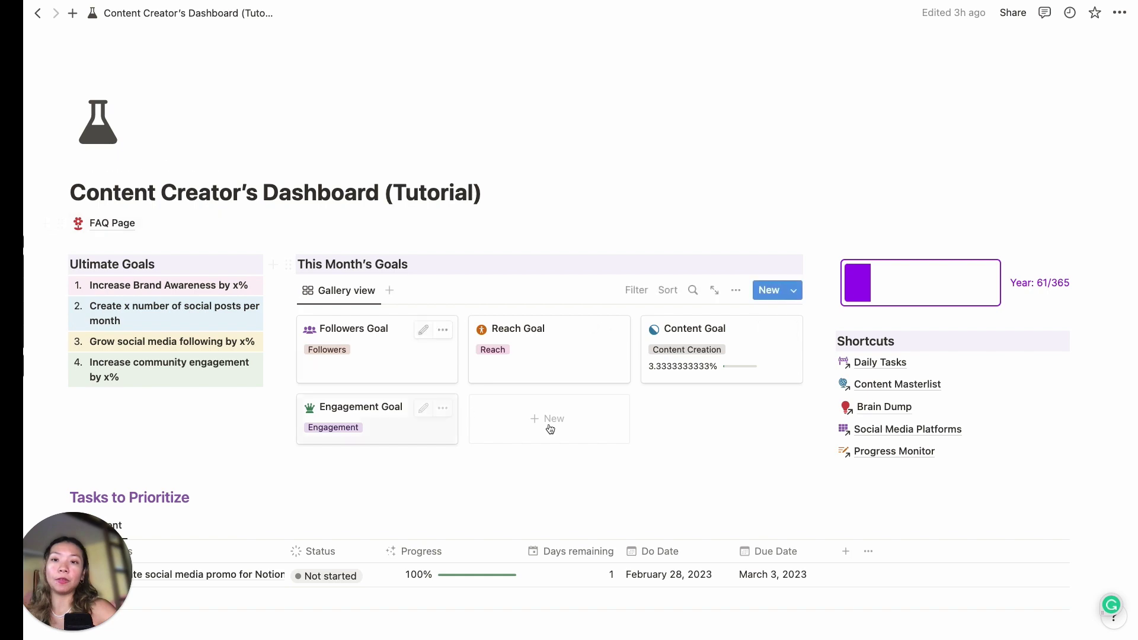
- Scroll the dashboard down to the Social Media Platforms gallery
scroll(569, 436, down, 10)
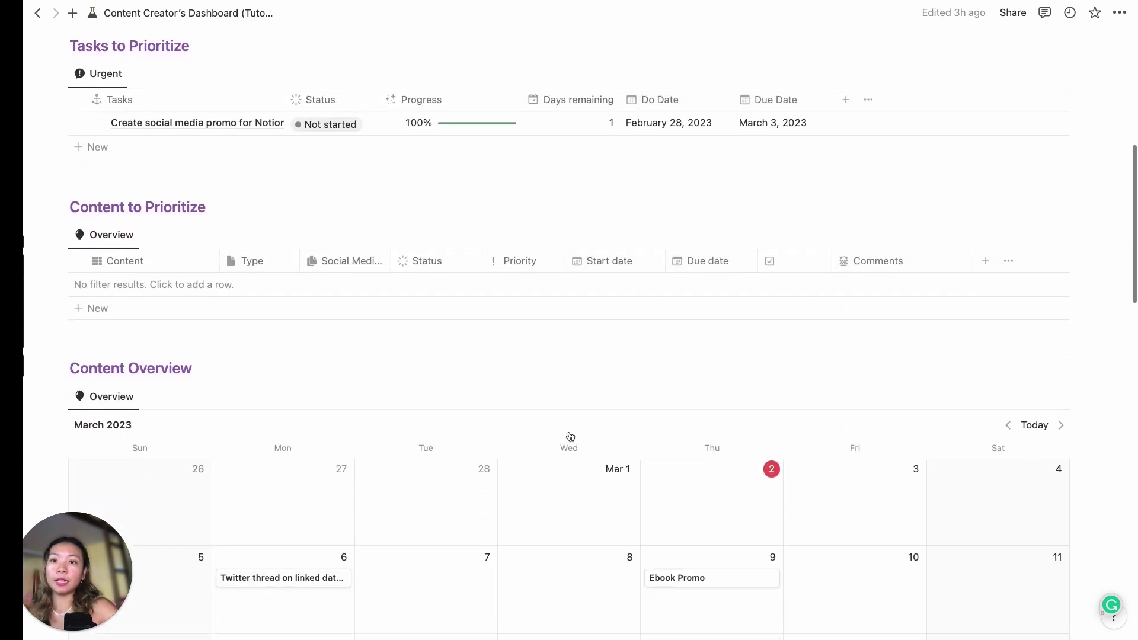
scroll(569, 432, down, 12)
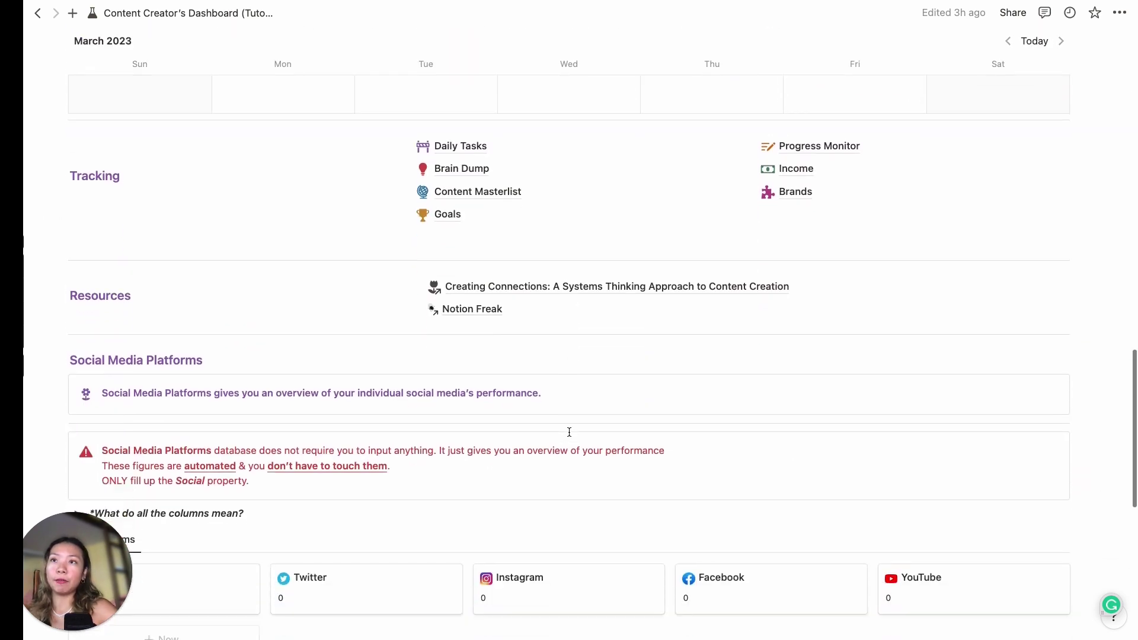
scroll(569, 432, down, 1)
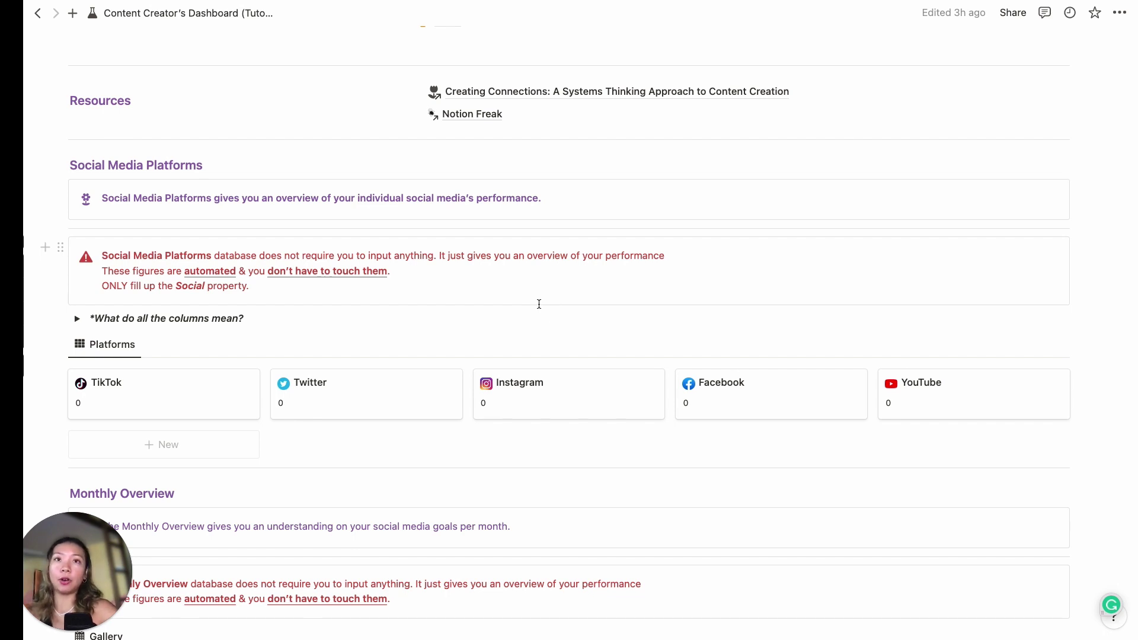
- Open the TikTok platform page and paste the TikTok profile link into its Social property
click(170, 397)
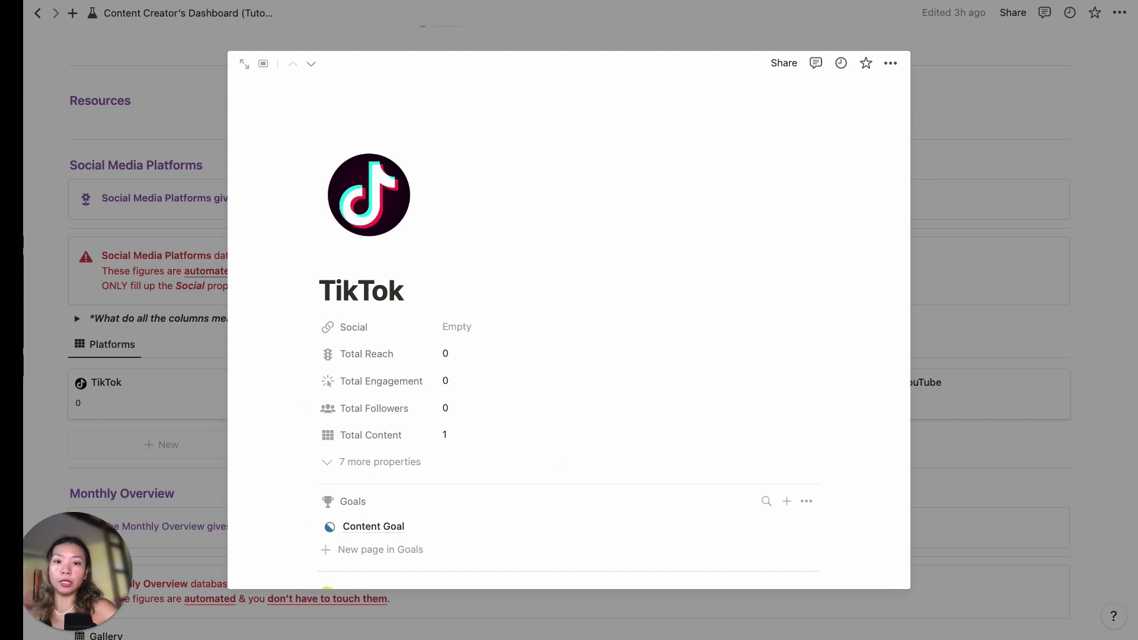
click(457, 327)
text(https://www.tiktok.com/@notionfreak)
key(Return)
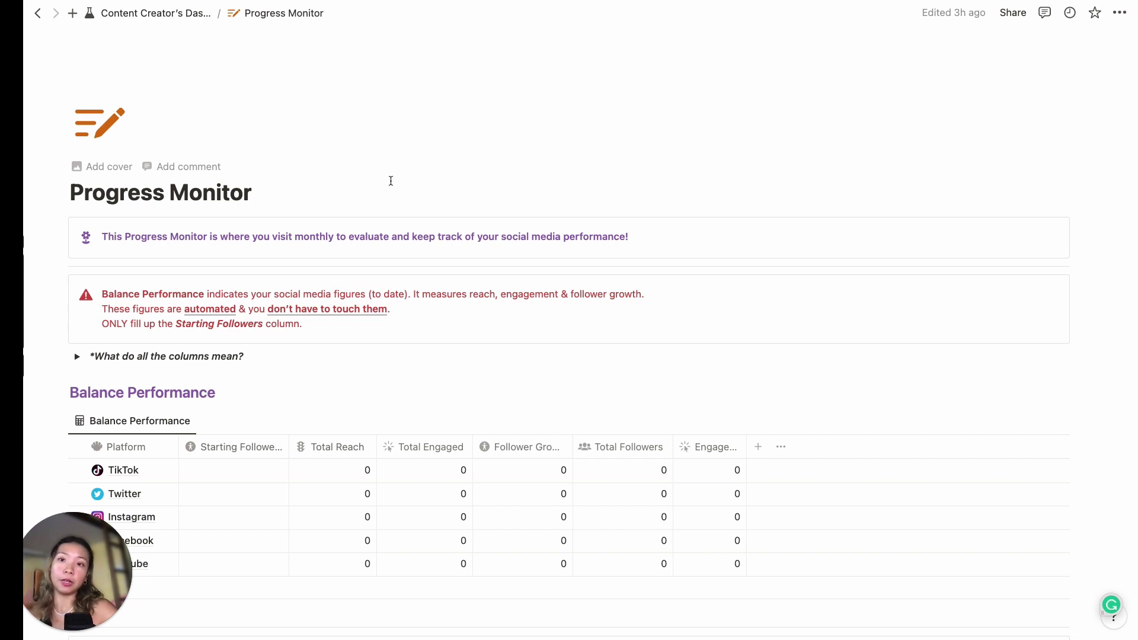
- Enter 100 as TikTok's Starting Followers in the Balance Performance table
scroll(236, 398, down, 3)
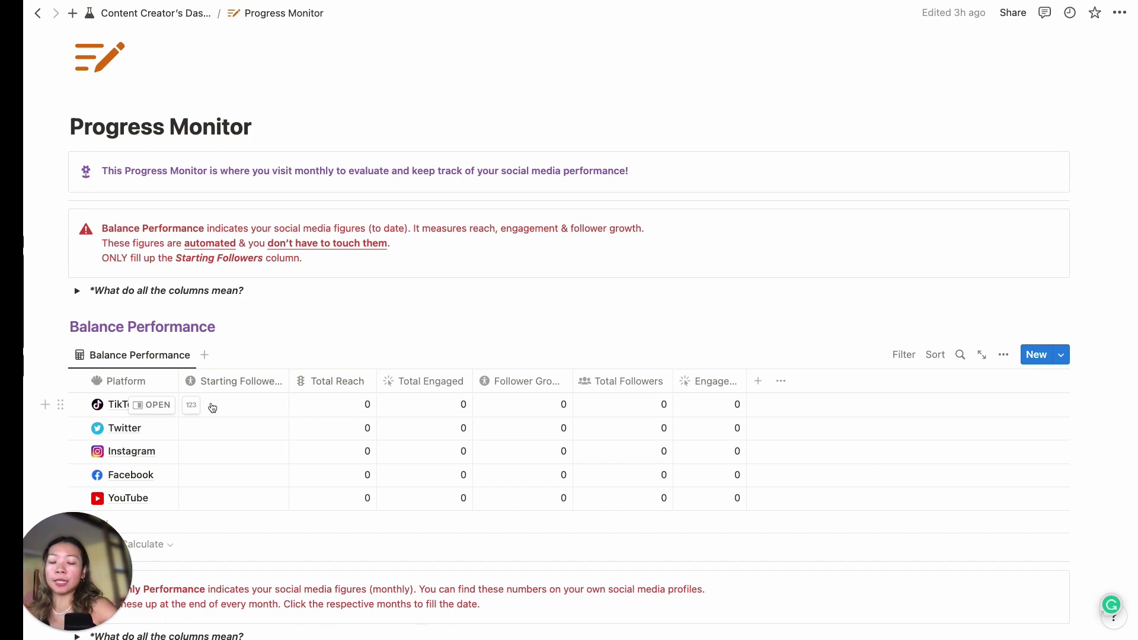
click(212, 406)
text(100)
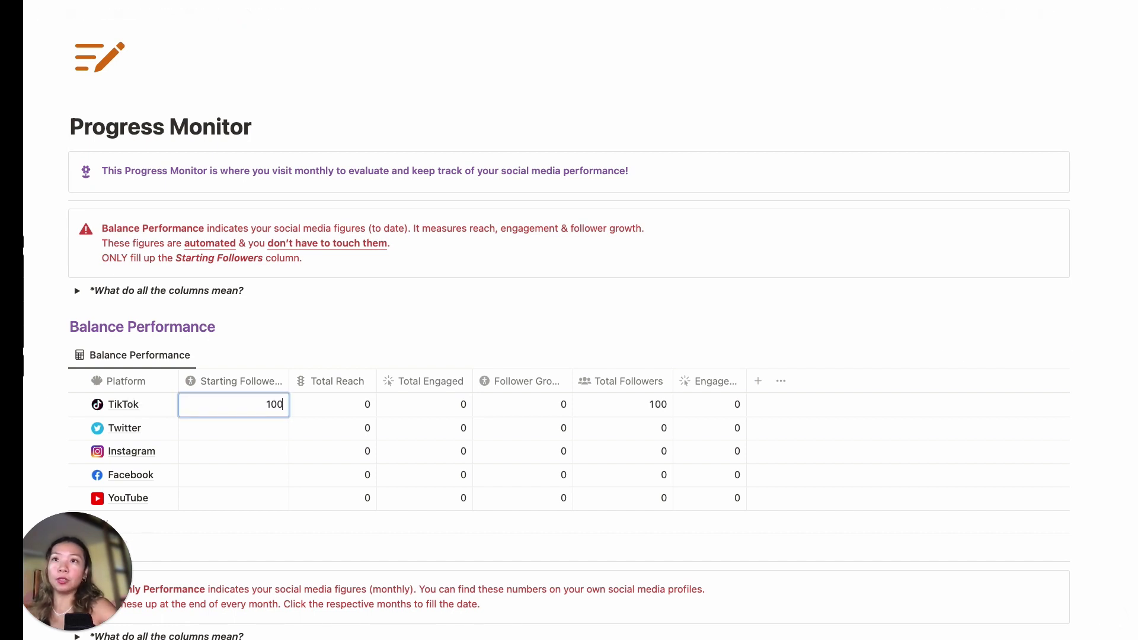
key(Return)
key(Escape)
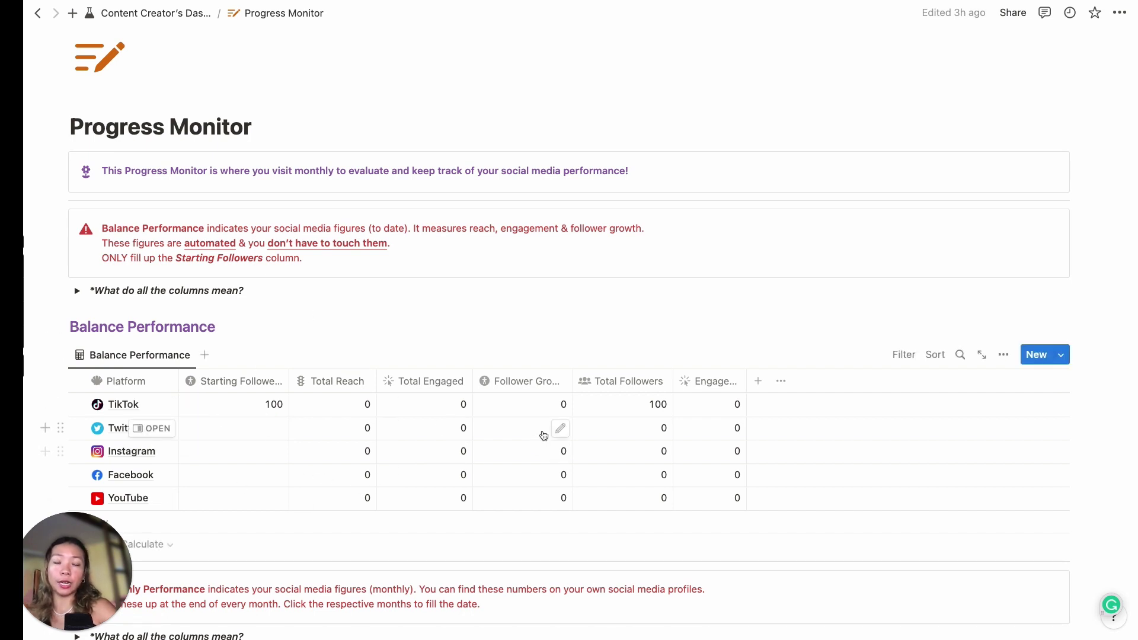
- Log TikTok's March figures: 100 new followers, 3000 accounts reached, 5000 accounts engaged
scroll(541, 433, down, 5)
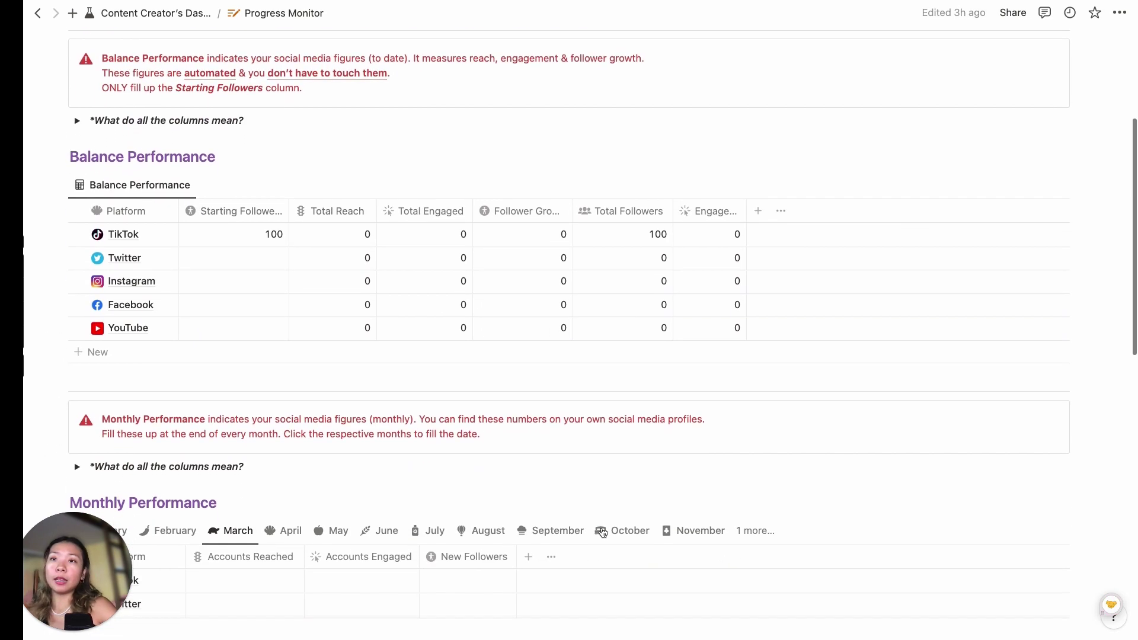
scroll(603, 532, down, 4)
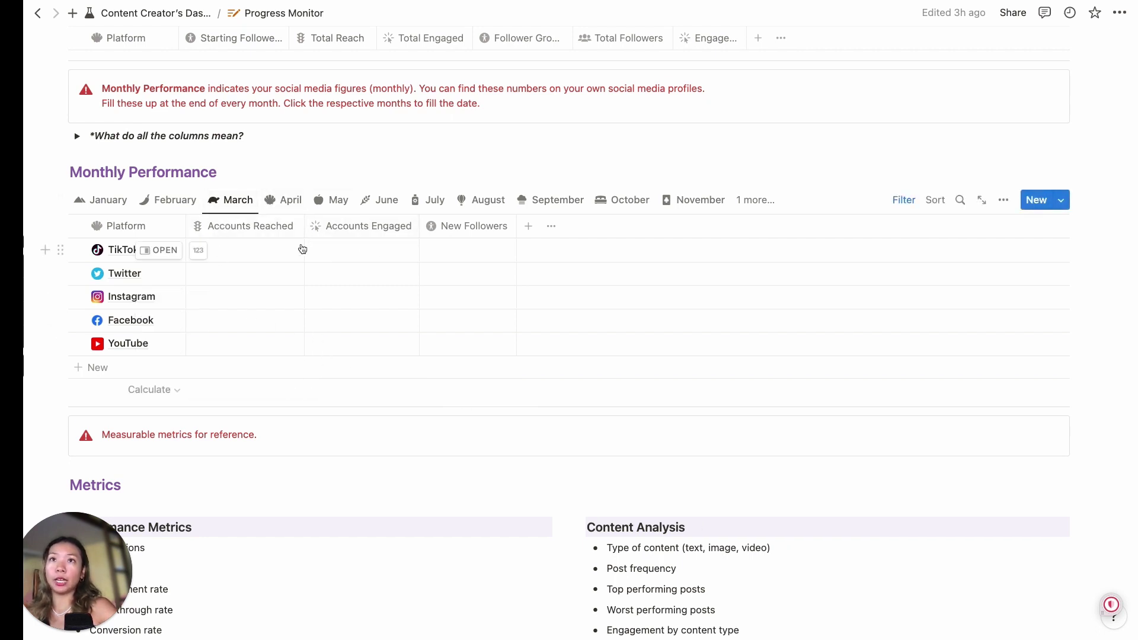
click(445, 250)
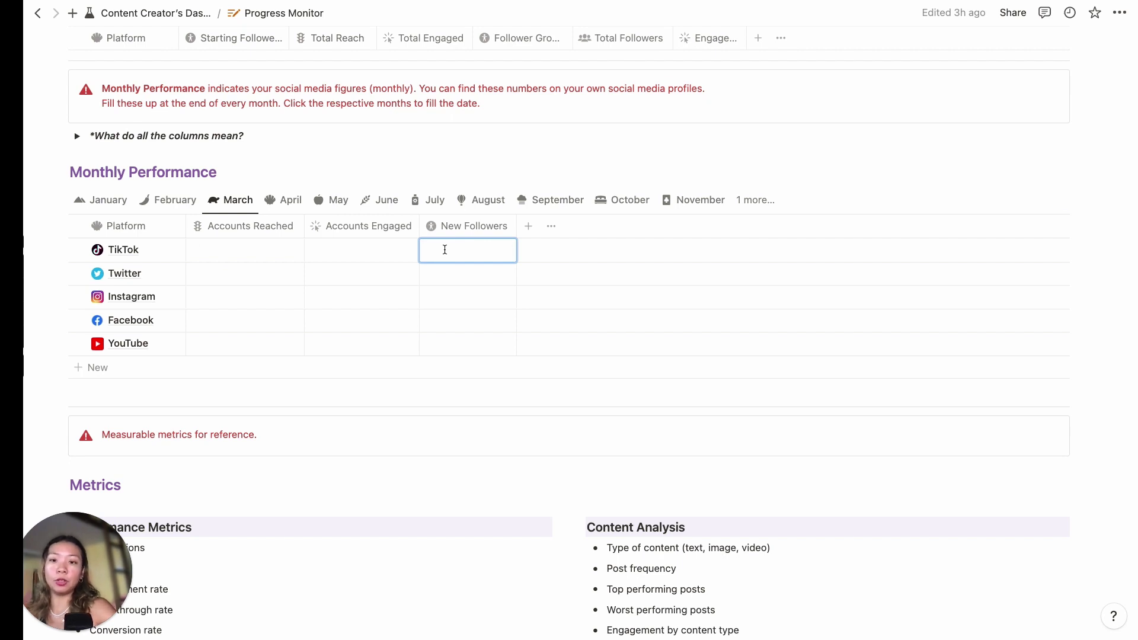
text(100)
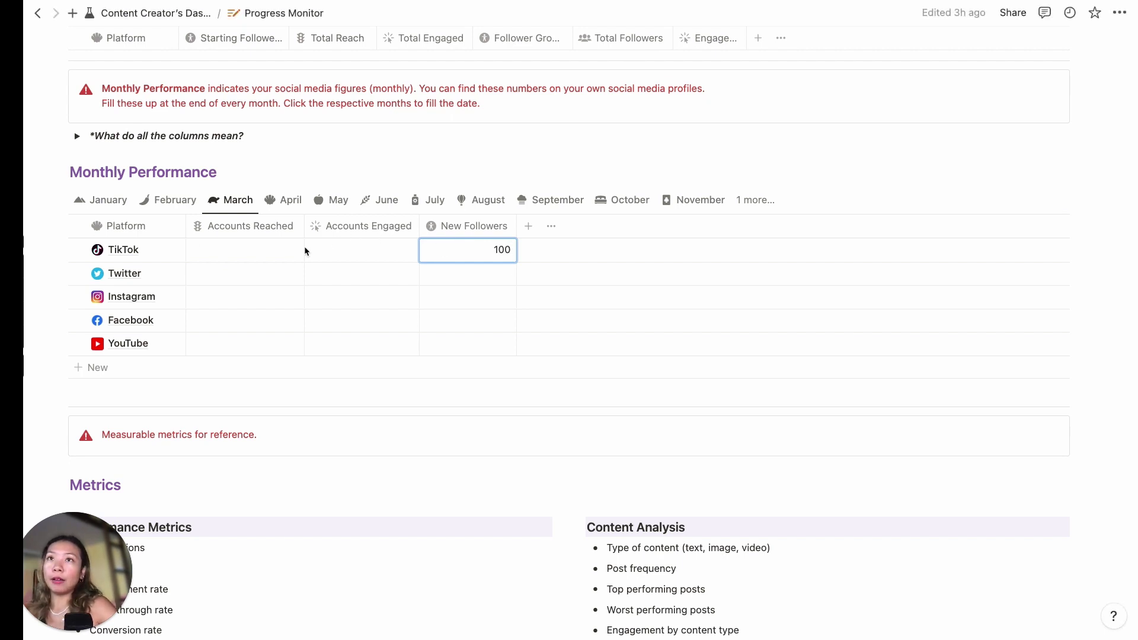
click(269, 253)
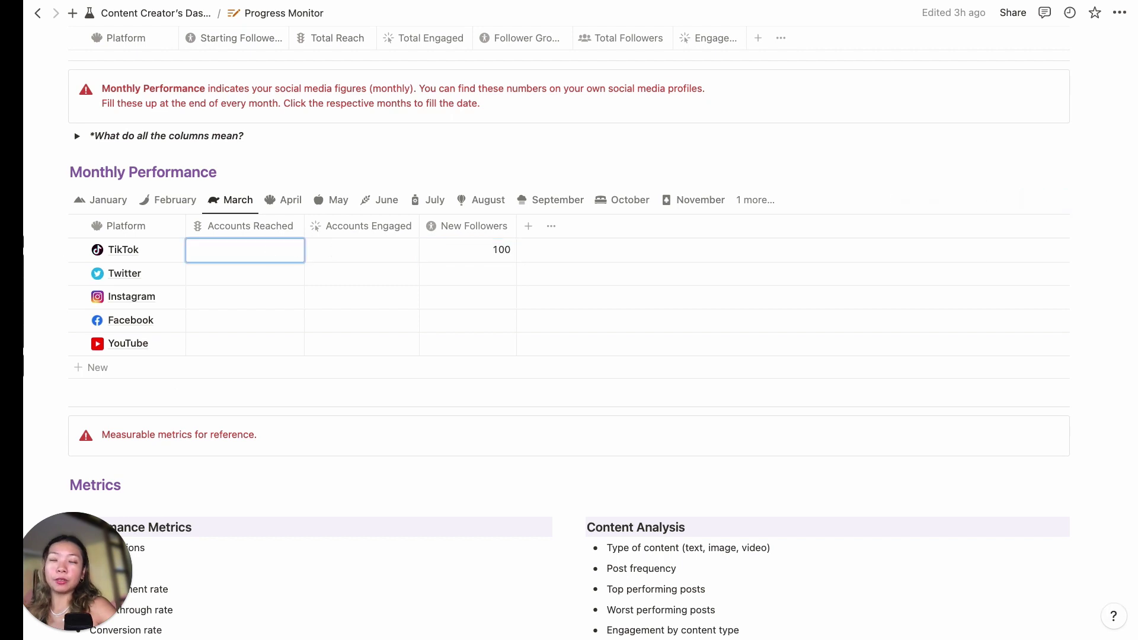
text(3000)
key(Tab)
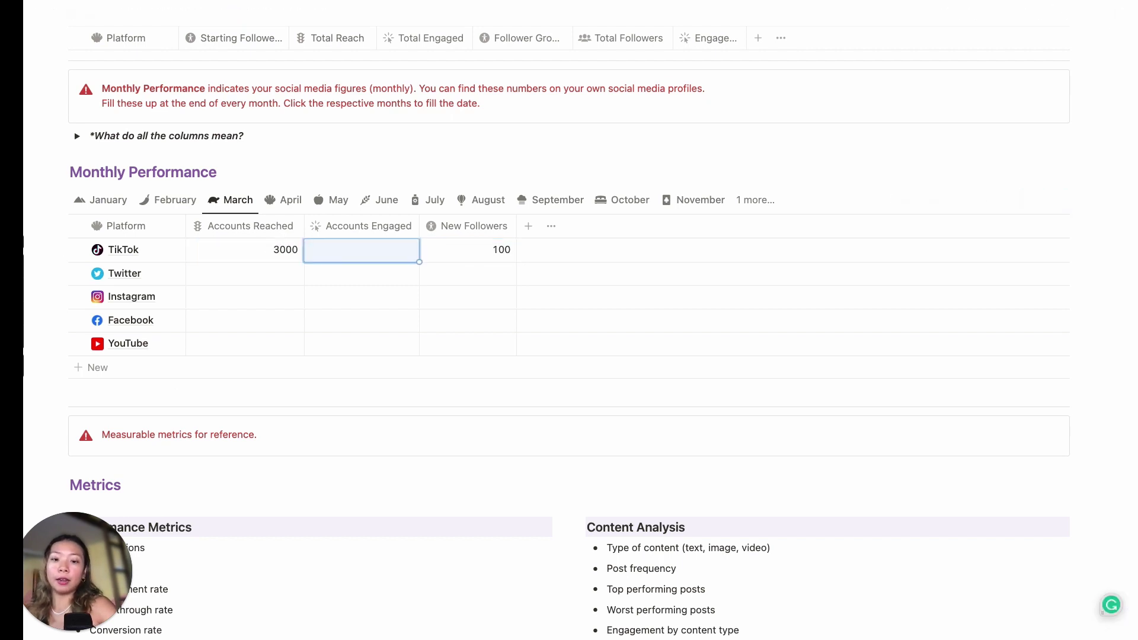
text(5)
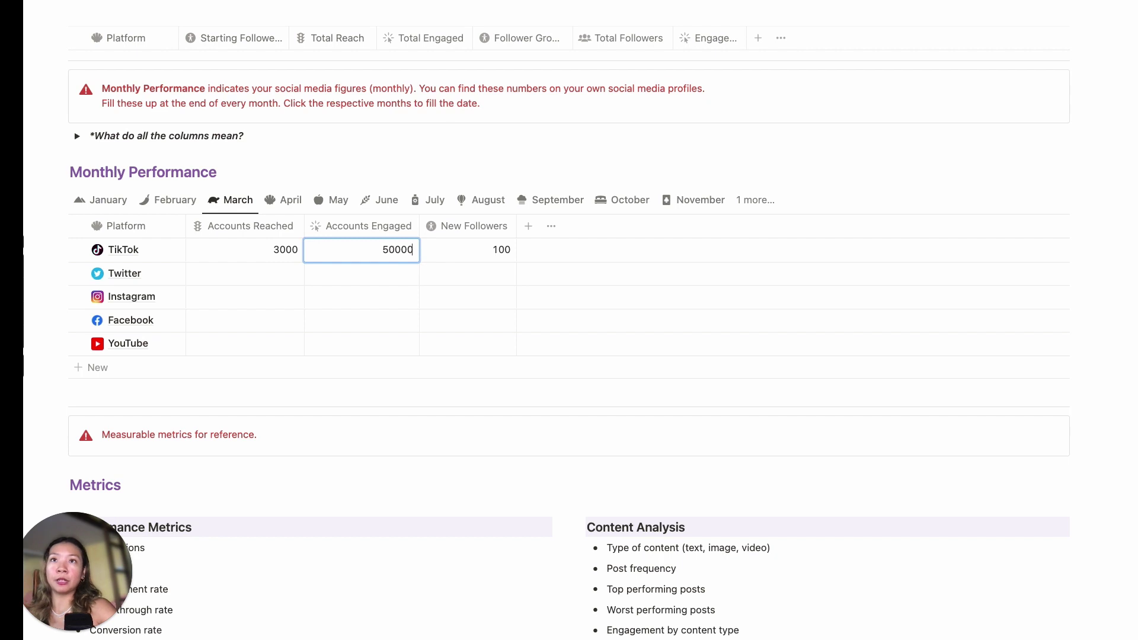
text(000)
key(Return)
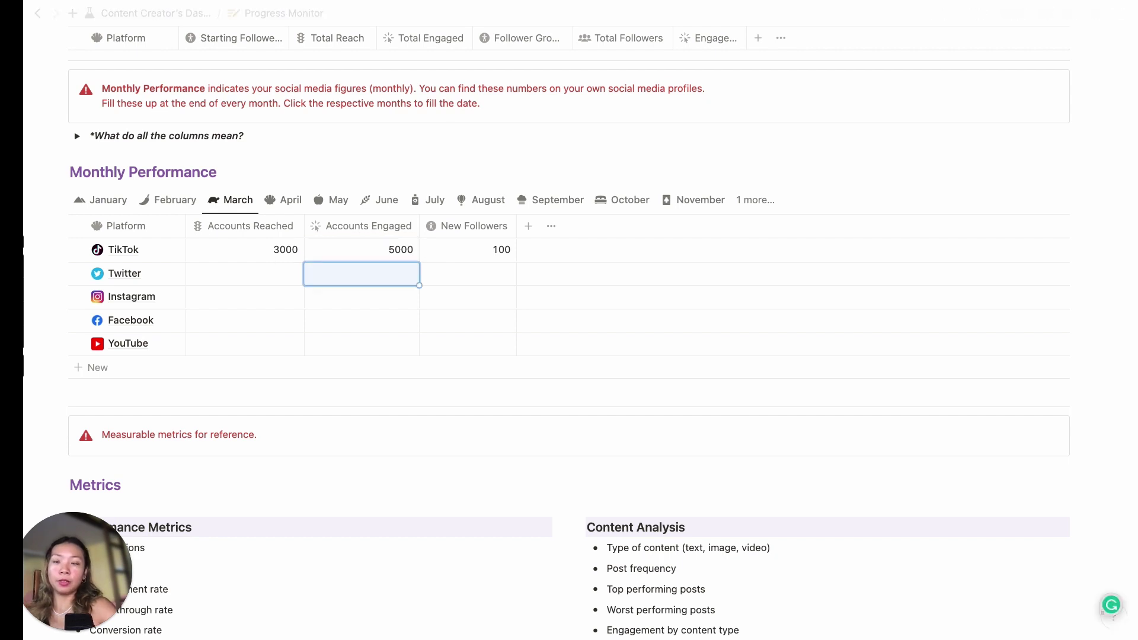
scroll(603, 336, up, 1)
- Reveal Balance Performance's platform relation and reached rollup columns, and inspect the reached rollup's configuration
scroll(280, 275, up, 4)
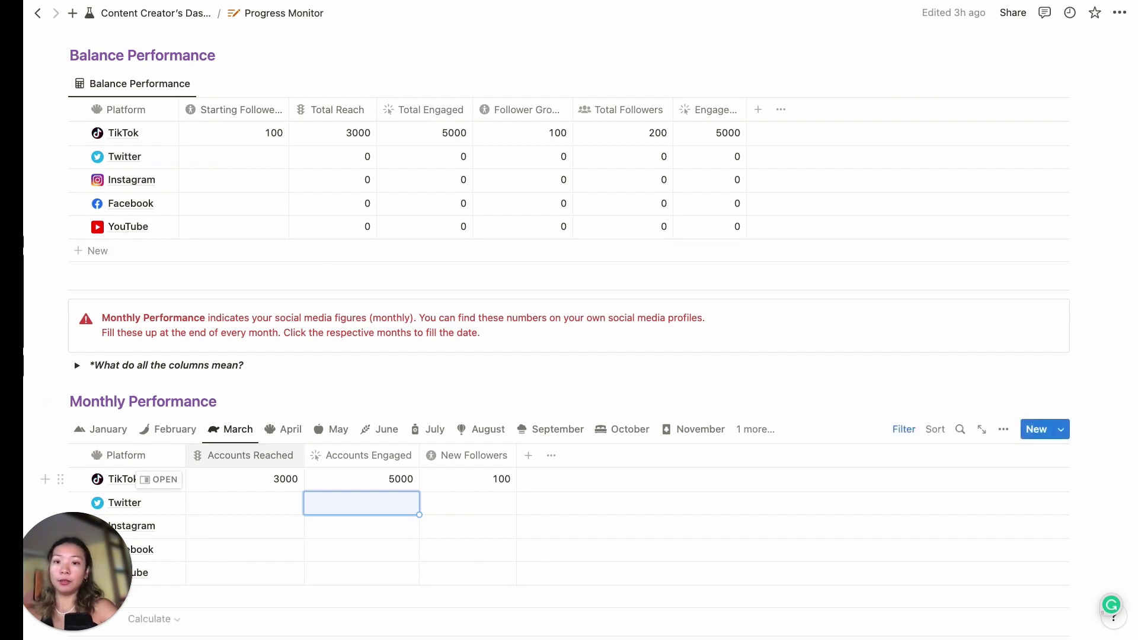
click(1003, 83)
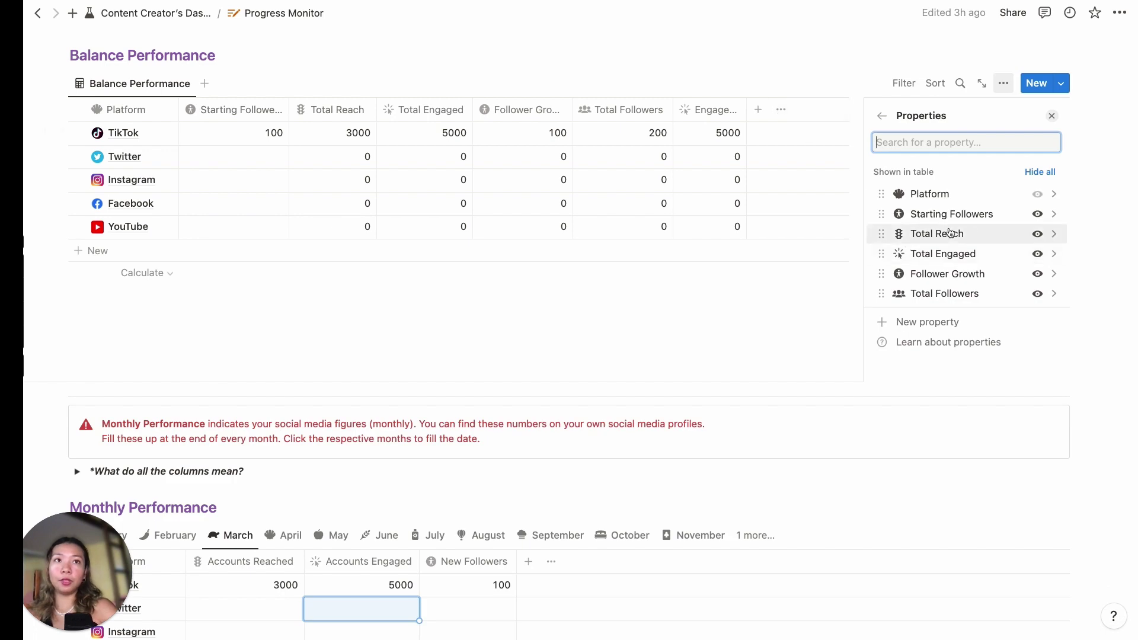
scroll(950, 233, down, 3)
scroll(950, 233, down, 1)
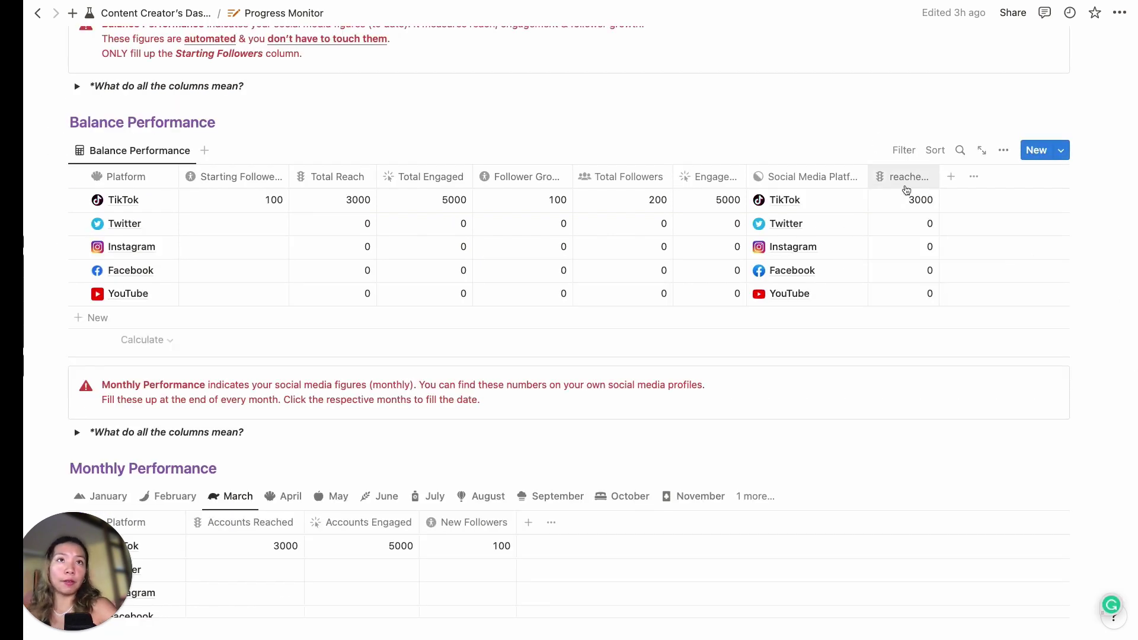
click(907, 179)
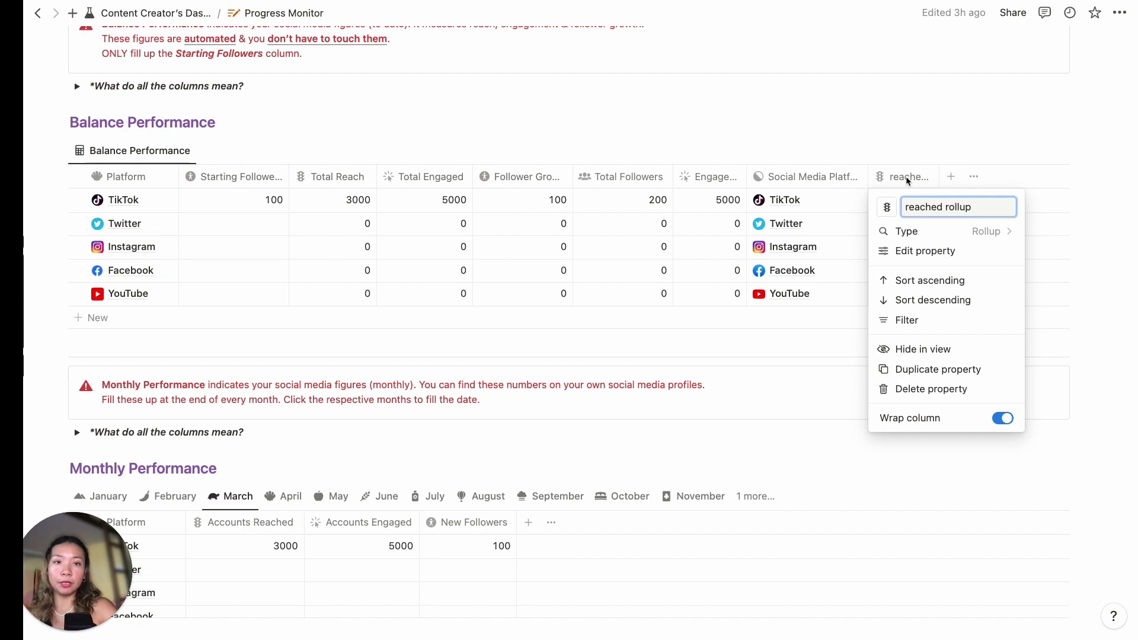
click(925, 251)
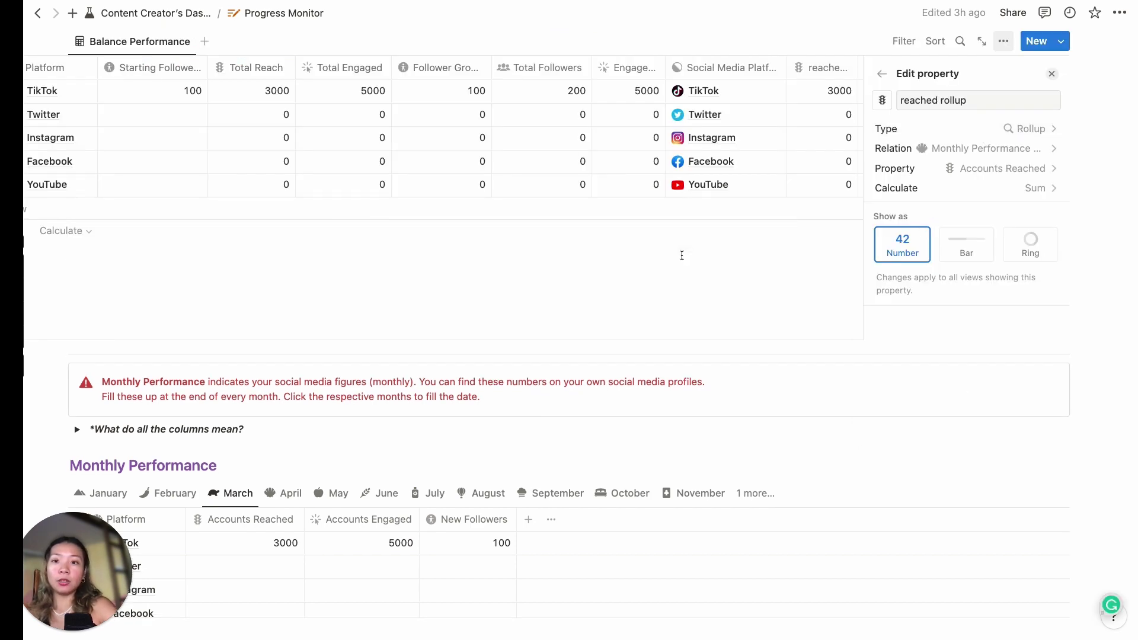
click(681, 256)
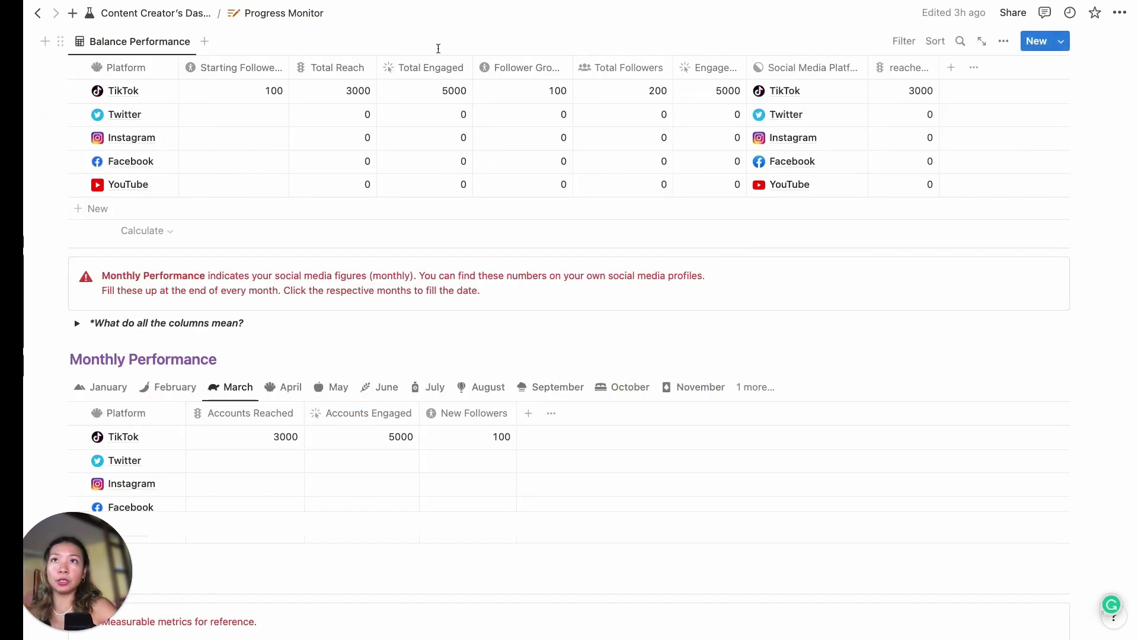
- Inspect the formula behind the Total Reach column
click(347, 68)
click(349, 142)
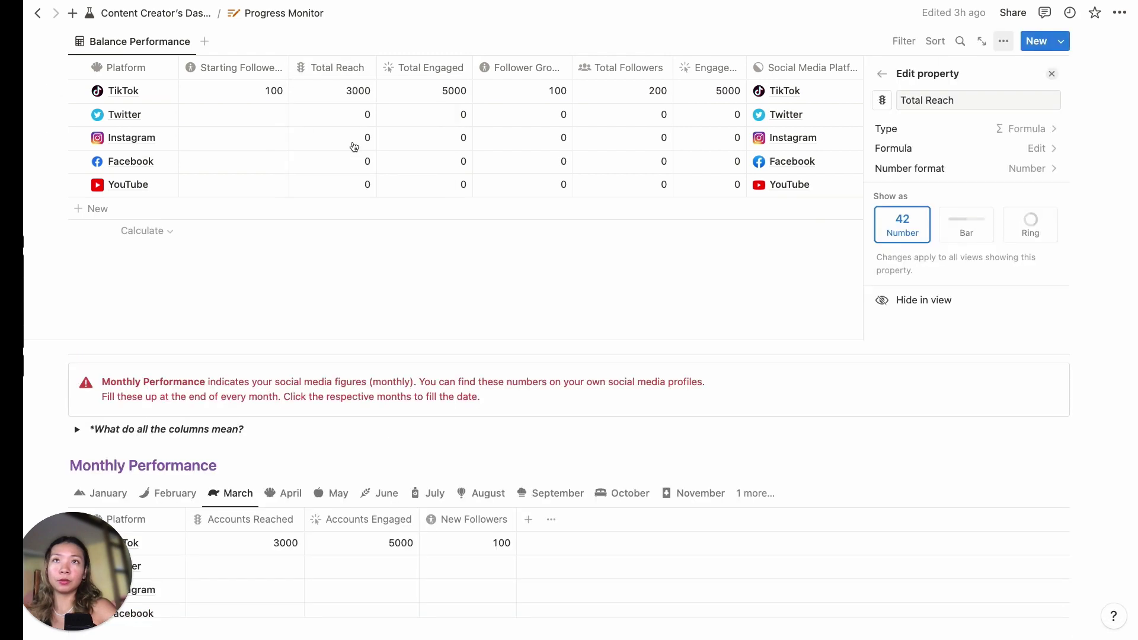
click(948, 148)
key(Escape)
scroll(1003, 220, down, 5)
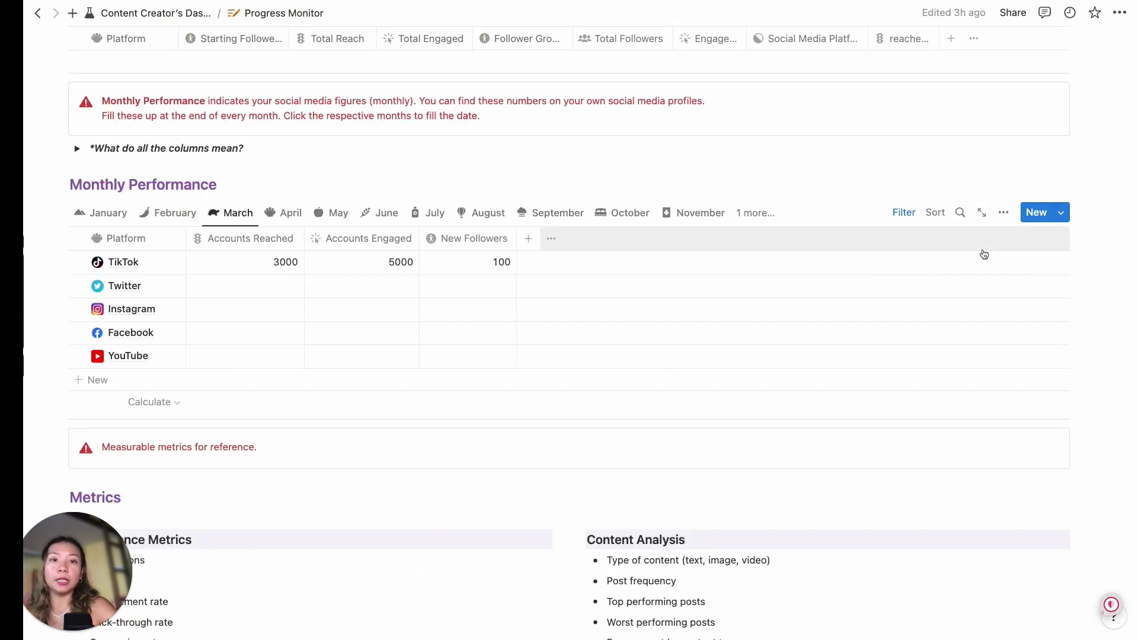
- Unhide the Months property in Monthly Performance so the table shows March
click(1003, 212)
click(1009, 328)
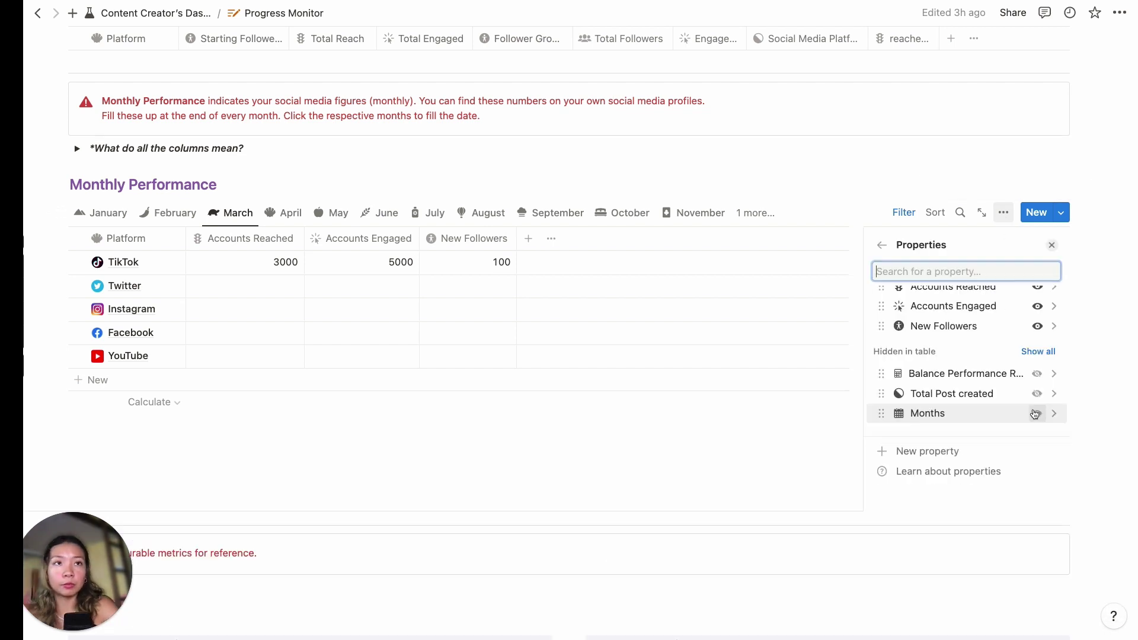
click(1036, 414)
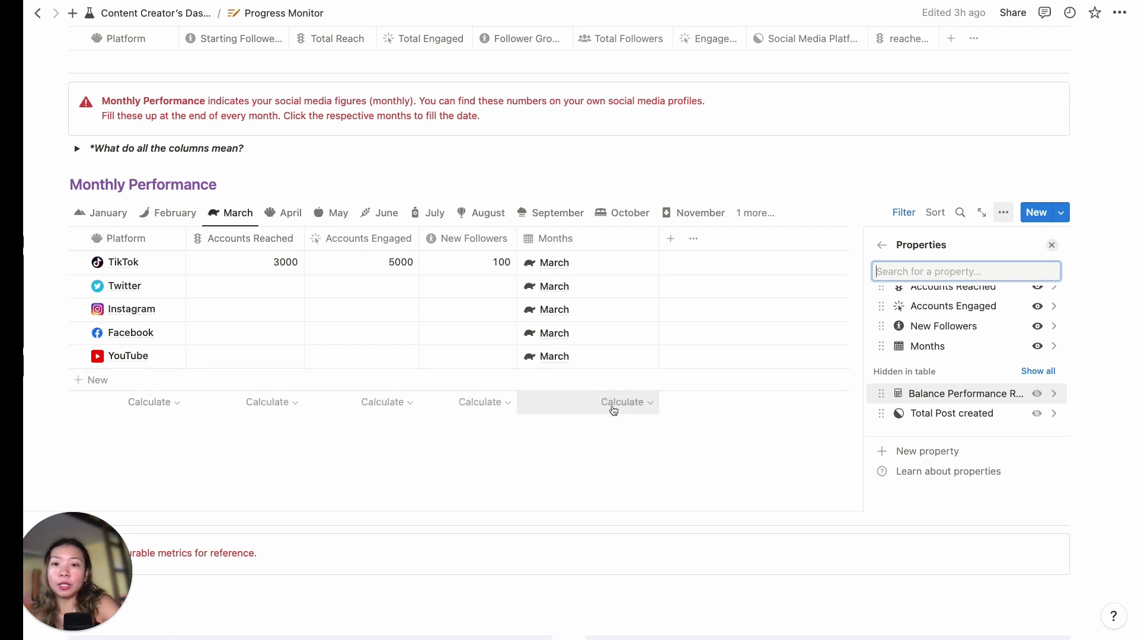
click(462, 460)
scroll(463, 458, down, 5)
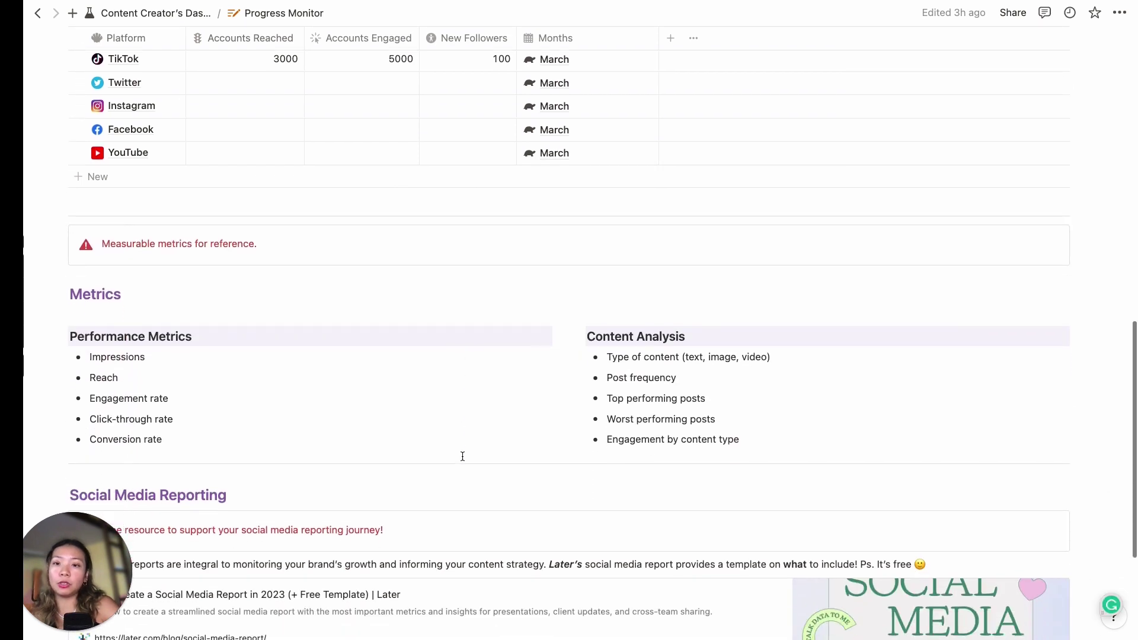
scroll(463, 456, down, 2)
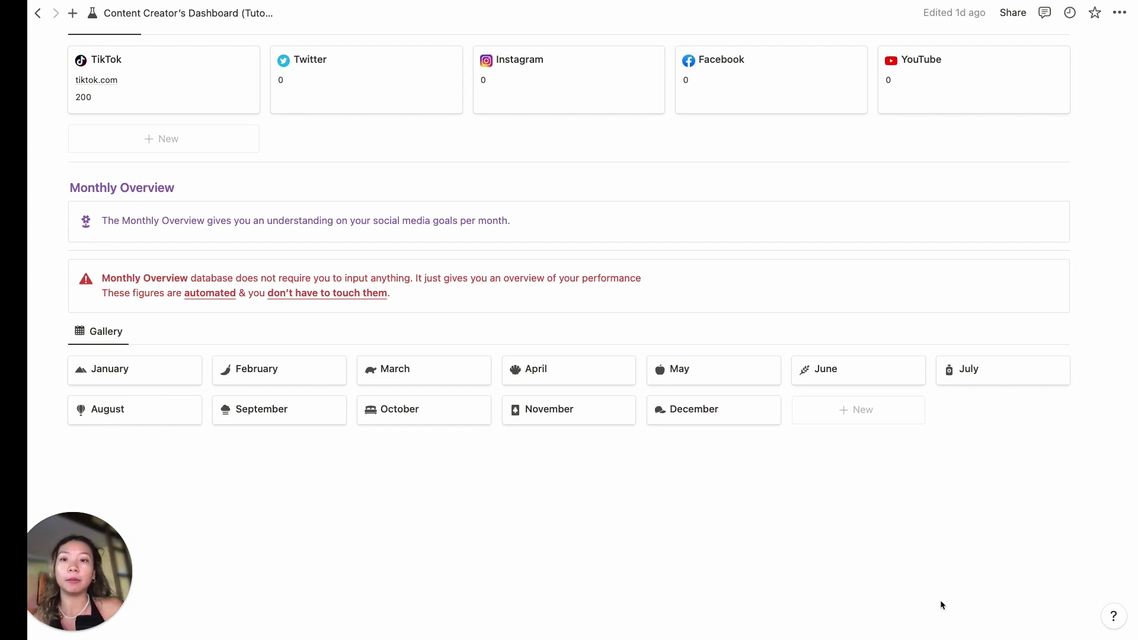
- Open the March monthly overview page and expand its Income Table
click(451, 372)
scroll(503, 408, down, 1)
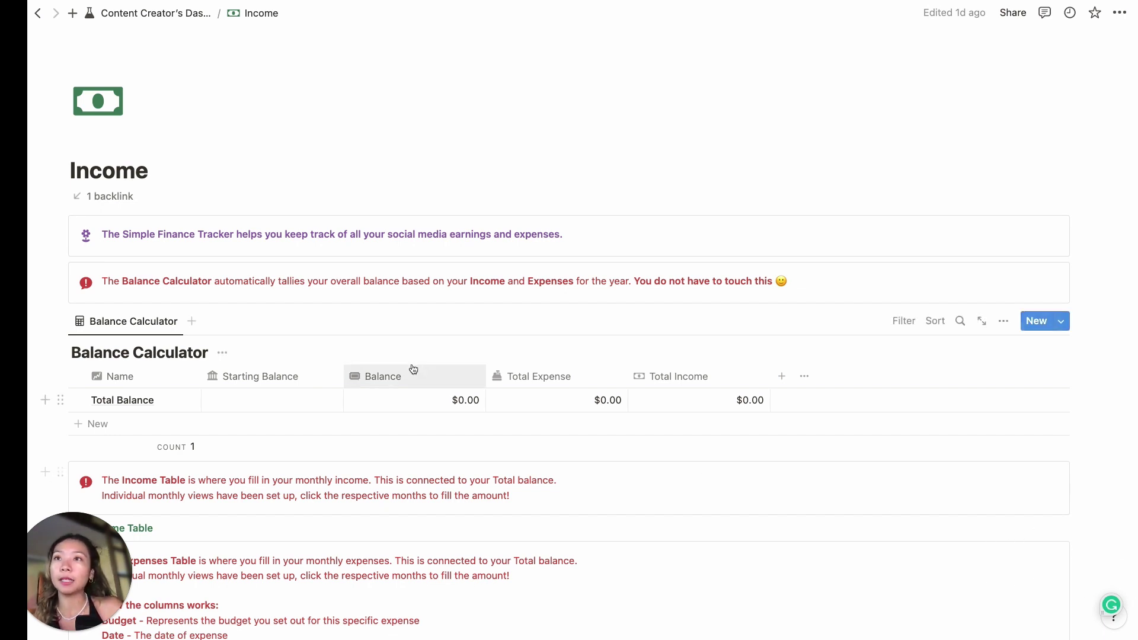
scroll(214, 395, down, 3)
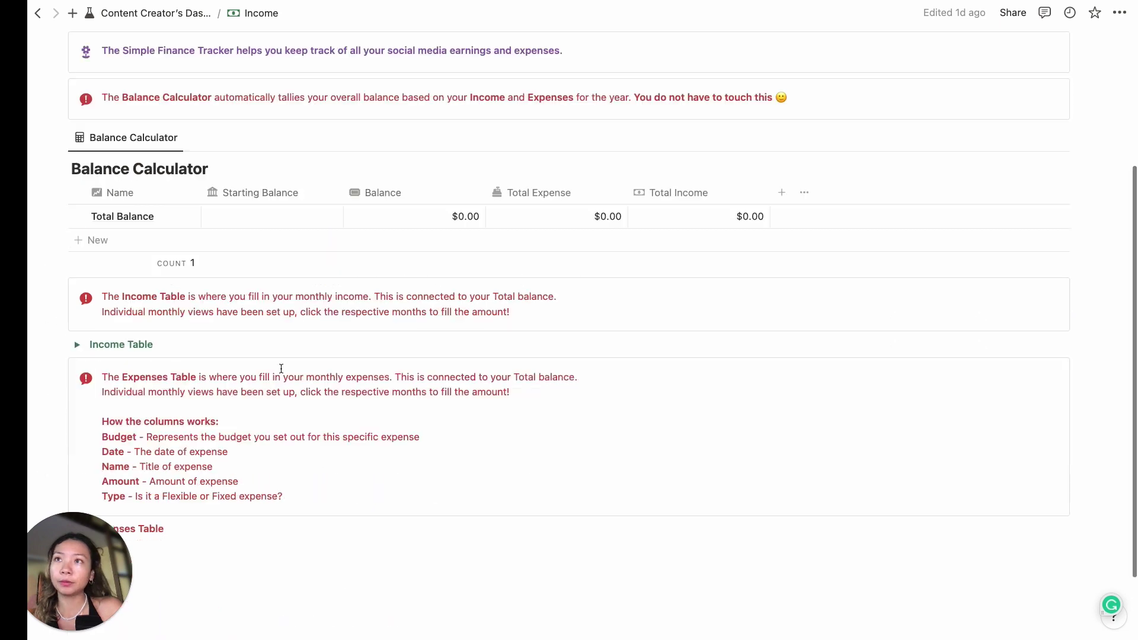
click(77, 344)
scroll(367, 303, down, 2)
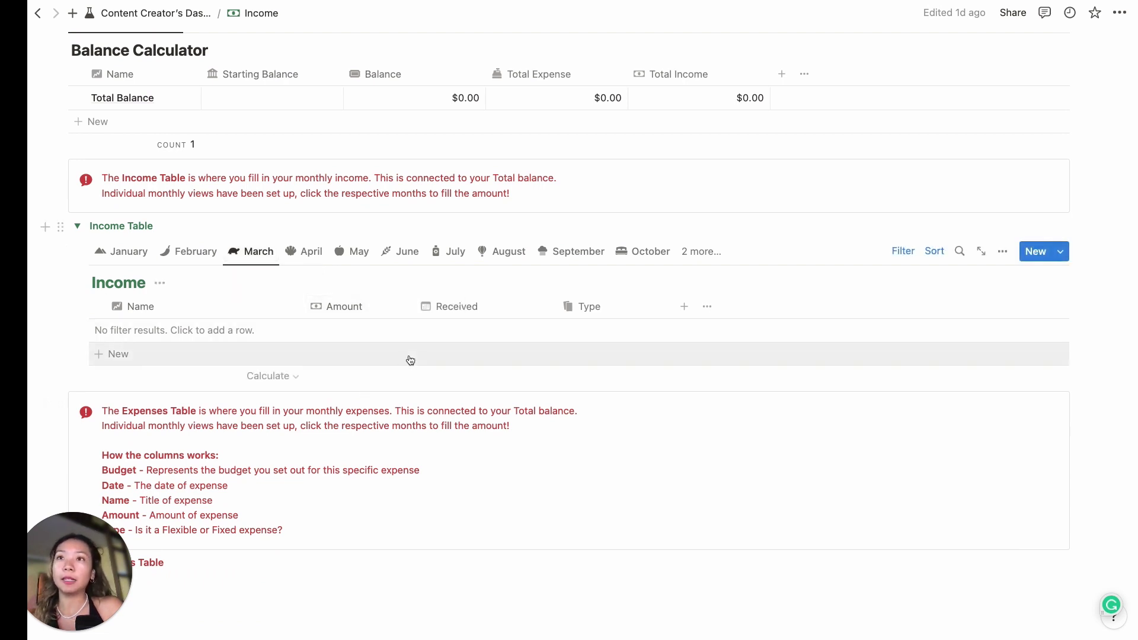
scroll(406, 358, down, 3)
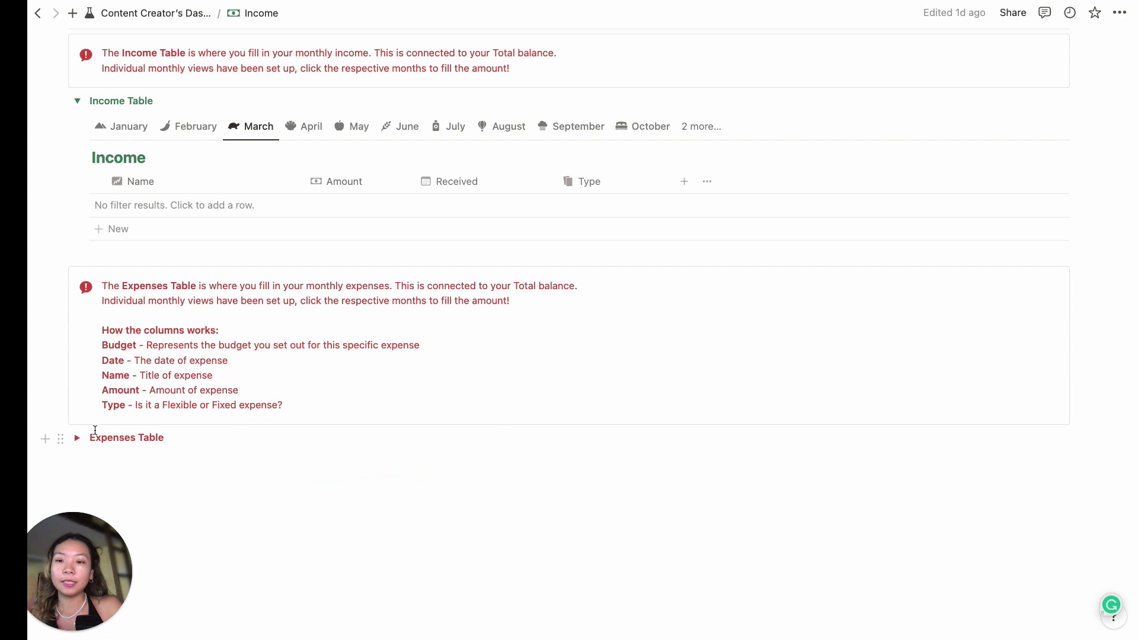
- Expand the Expenses Table and add a 'Google ads' expense with amount 50
click(78, 437)
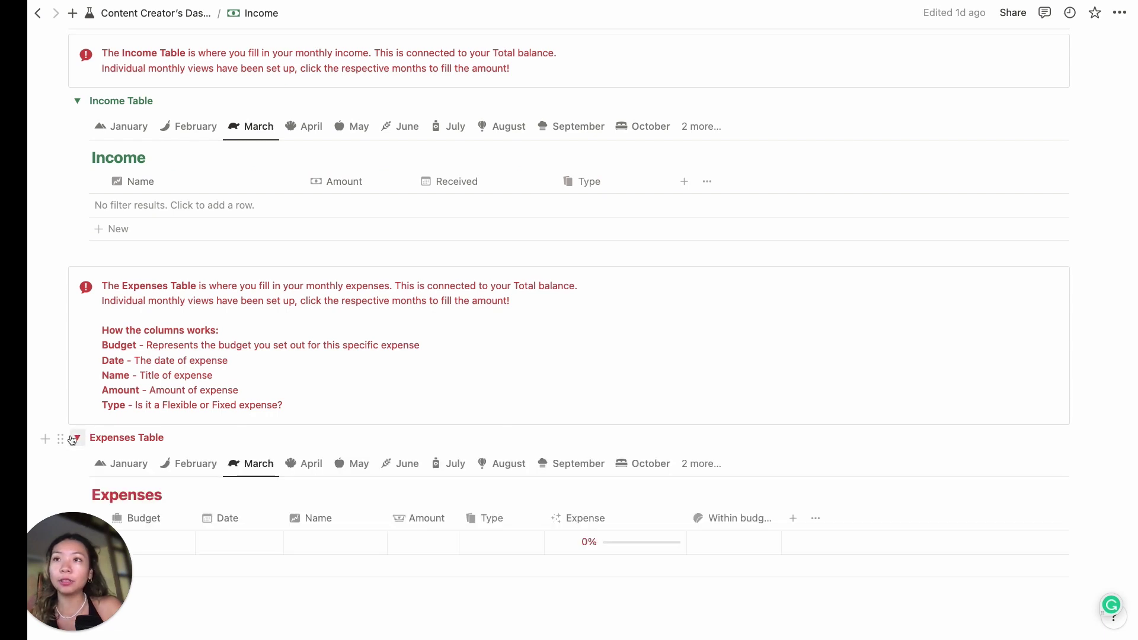
scroll(367, 442, down, 2)
scroll(367, 442, down, 1)
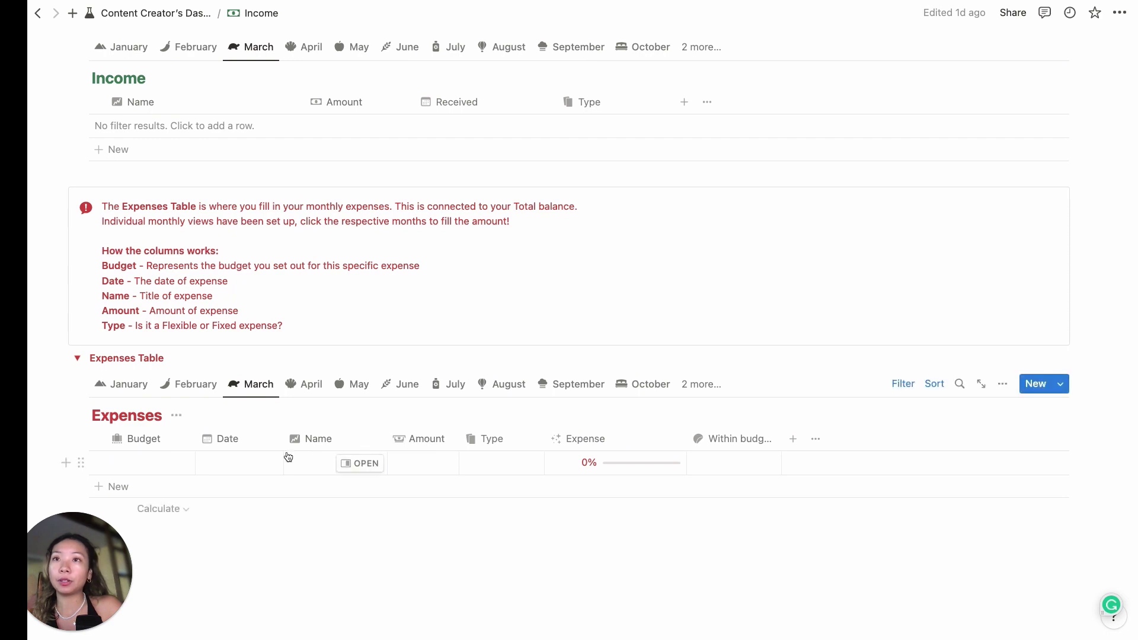
click(315, 463)
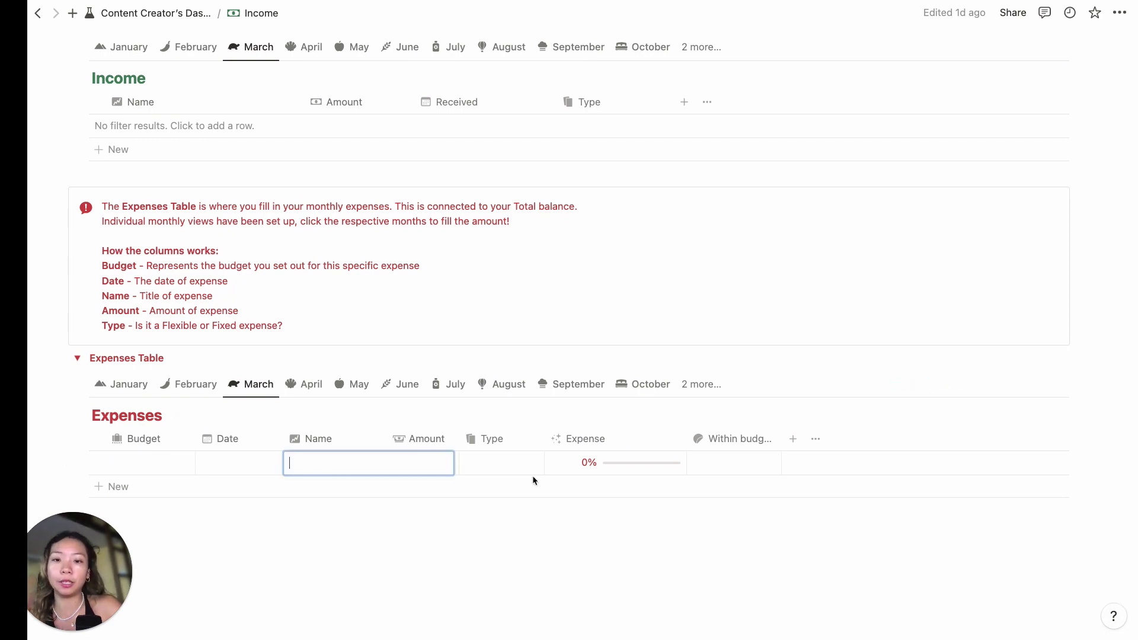
text(Google a)
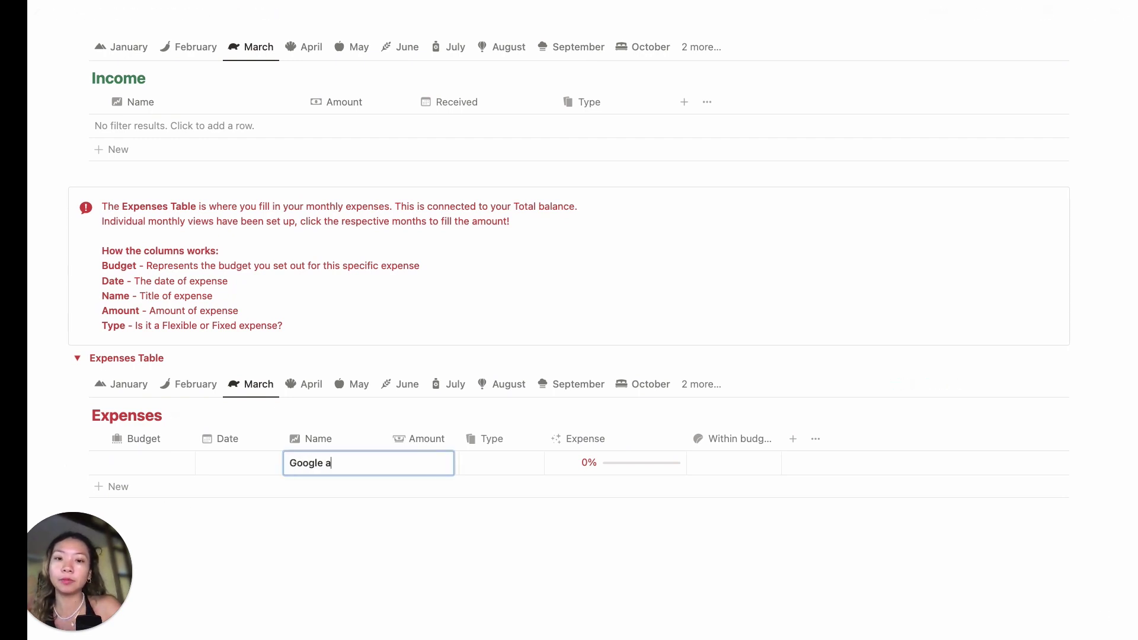
text(ds)
click(422, 463)
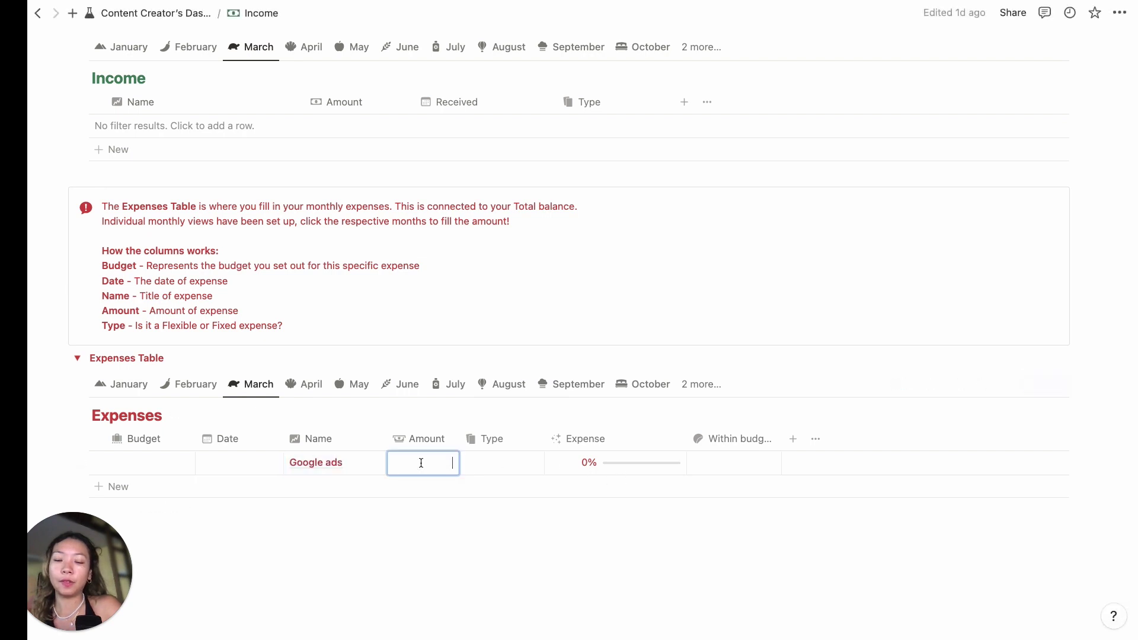
text(50)
key(Return)
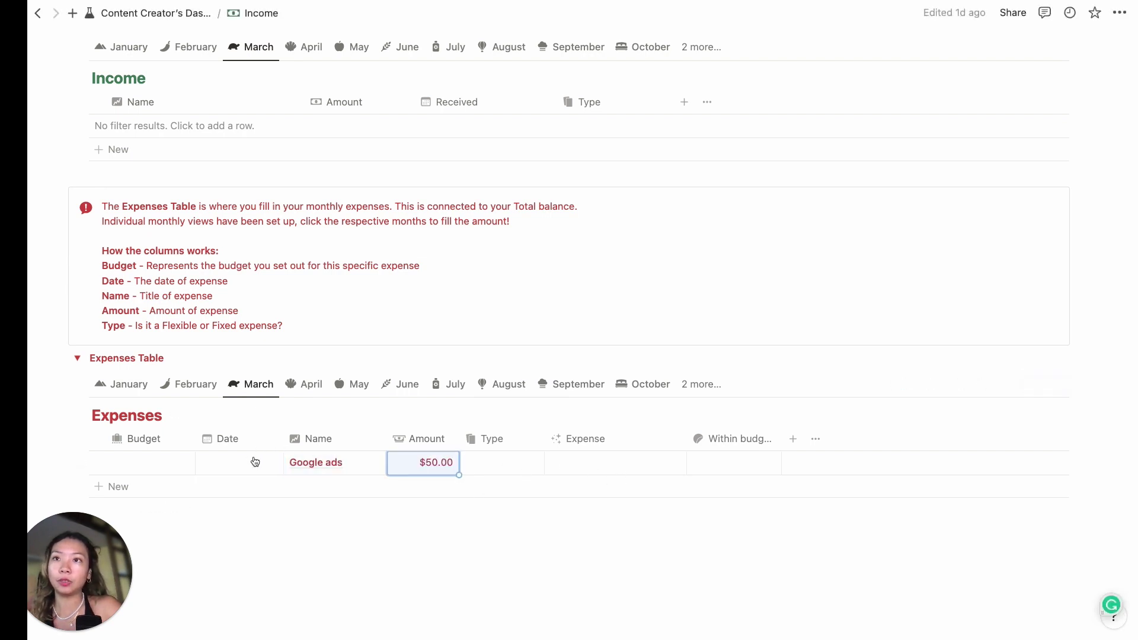
- Date the Google ads expense March 5, give it a 70 budget and Flexible Expense type
click(255, 463)
click(223, 200)
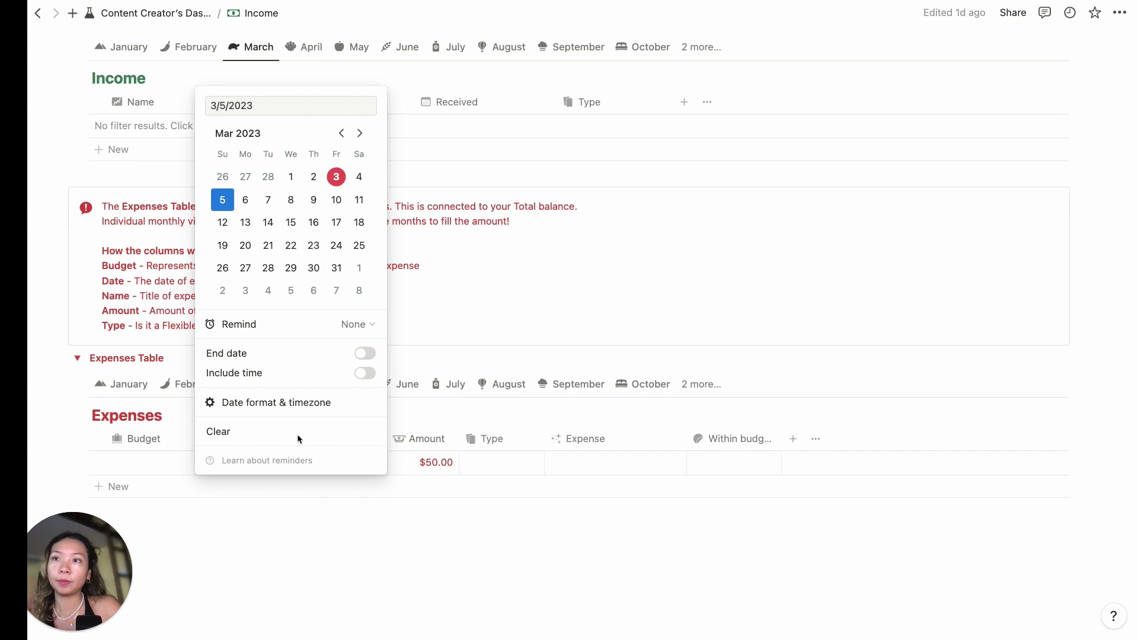
click(349, 576)
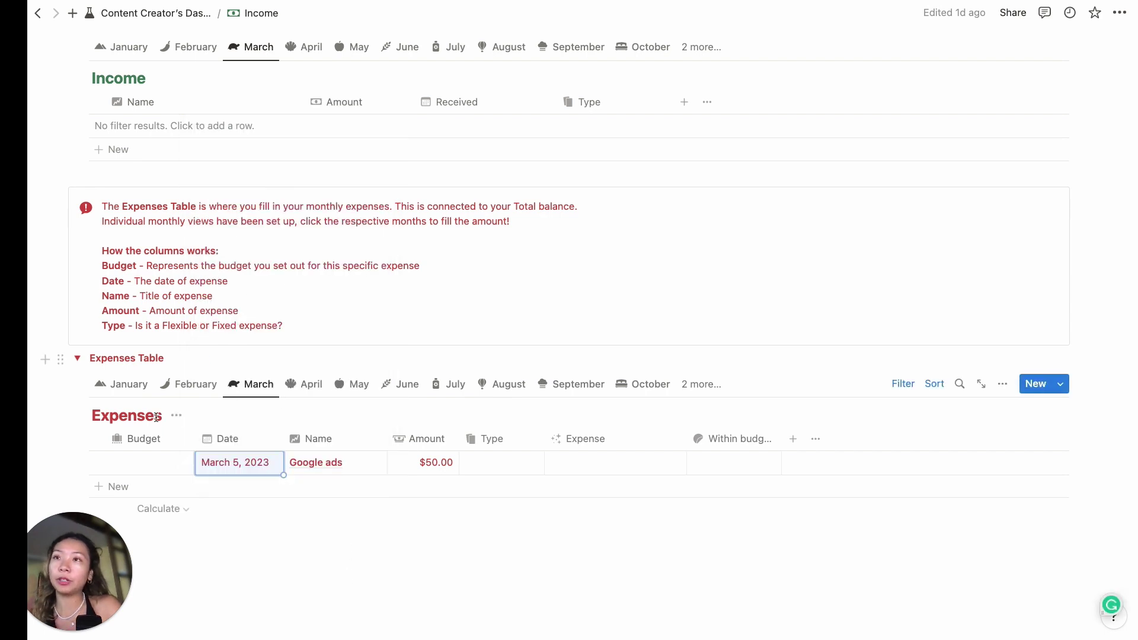
click(120, 463)
click(159, 462)
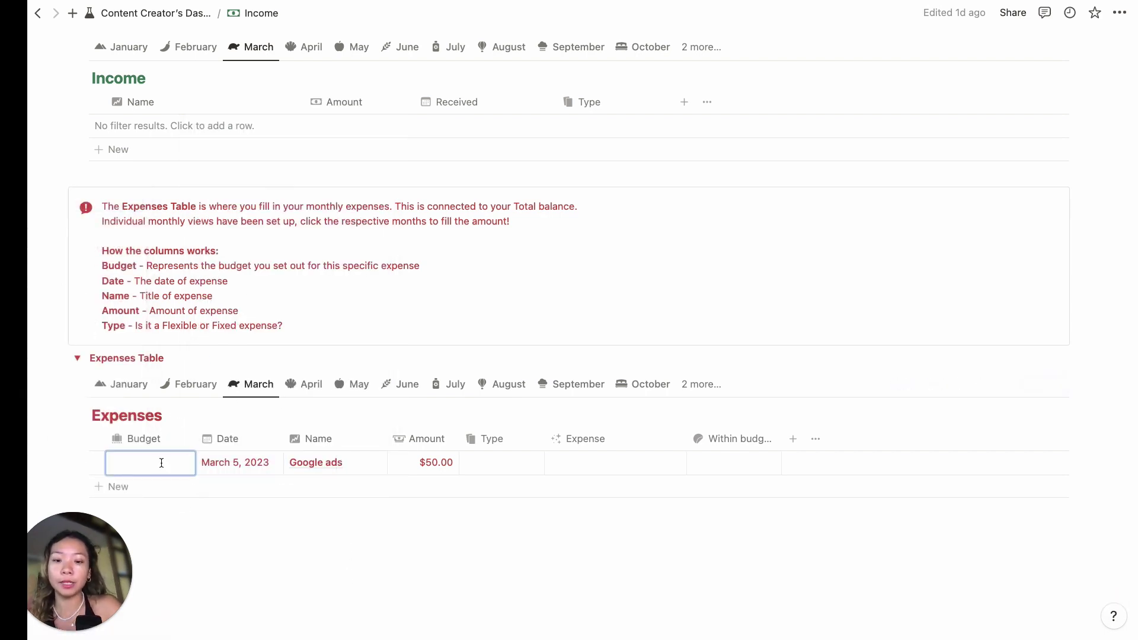
text(70)
key(Return)
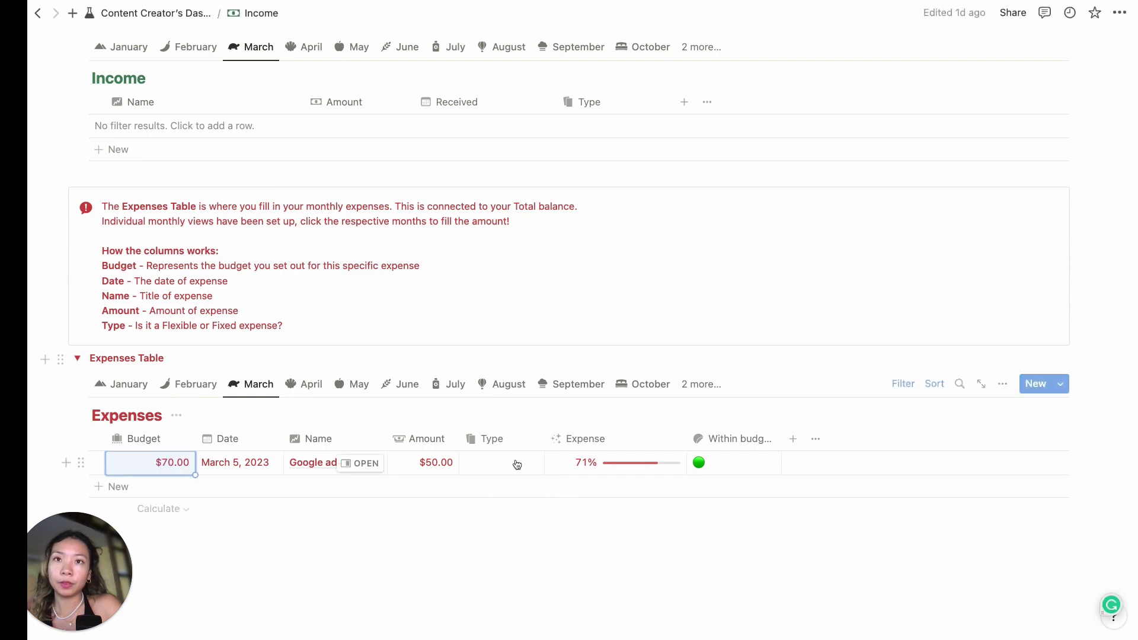
click(517, 464)
click(522, 530)
click(456, 572)
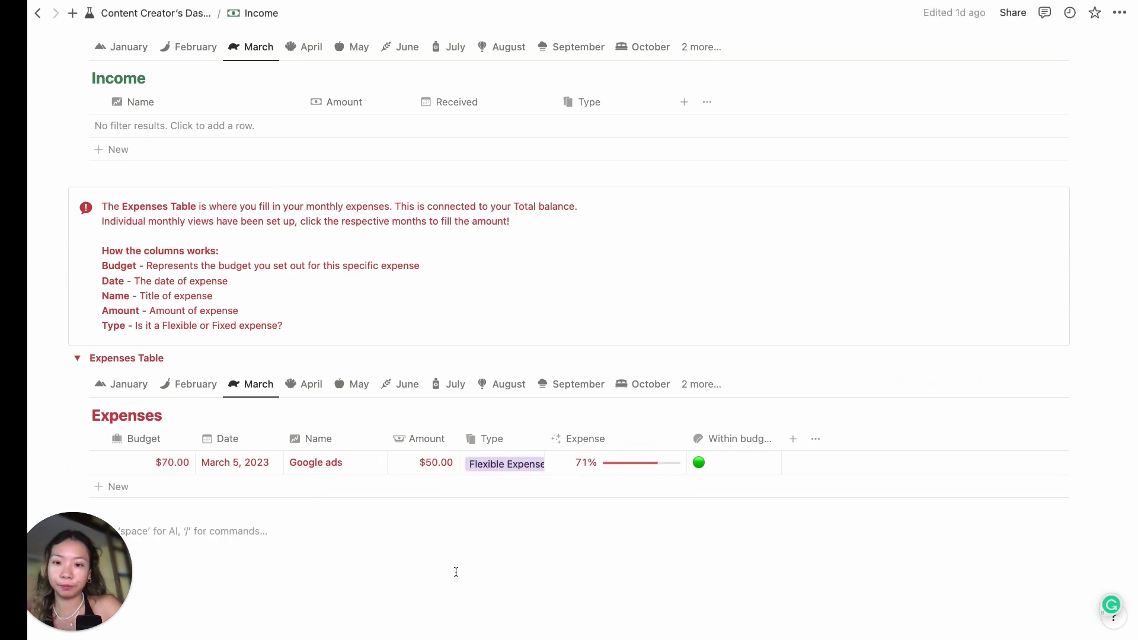
scroll(628, 398, up, 2)
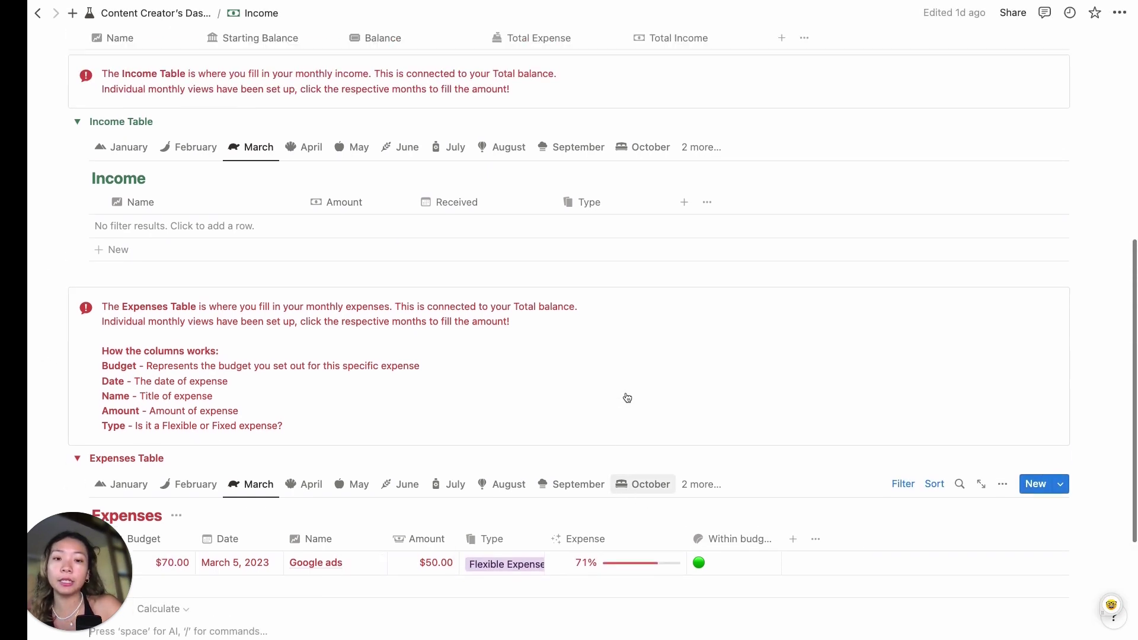
- Open the March monthly overview, then go to the Brands page under Tracking
scroll(628, 398, up, 5)
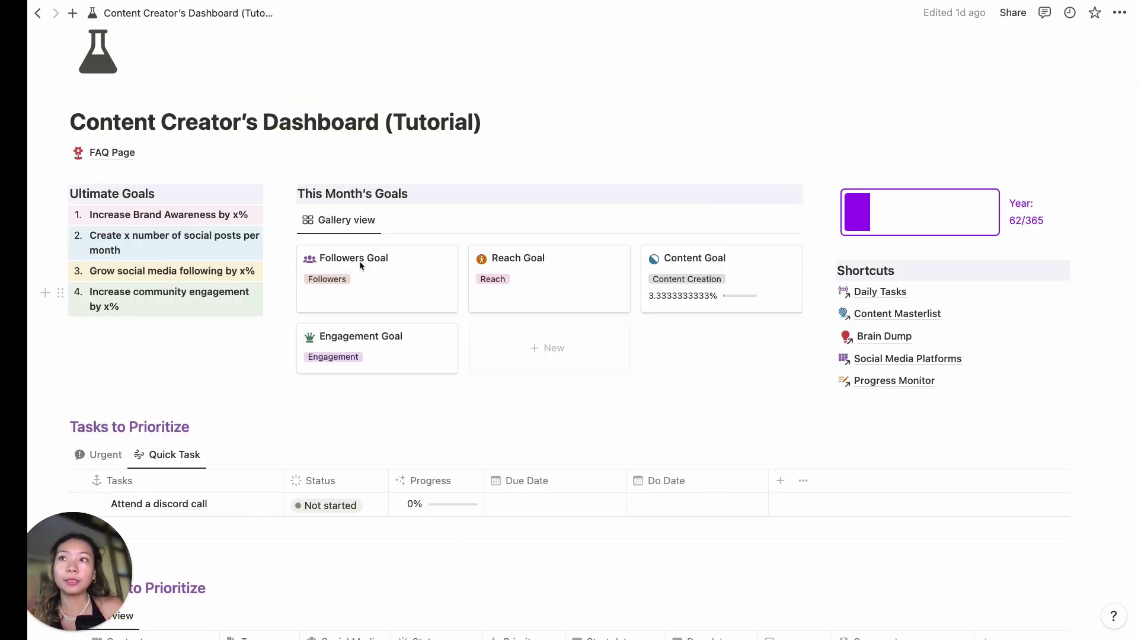
scroll(359, 261, down, 3)
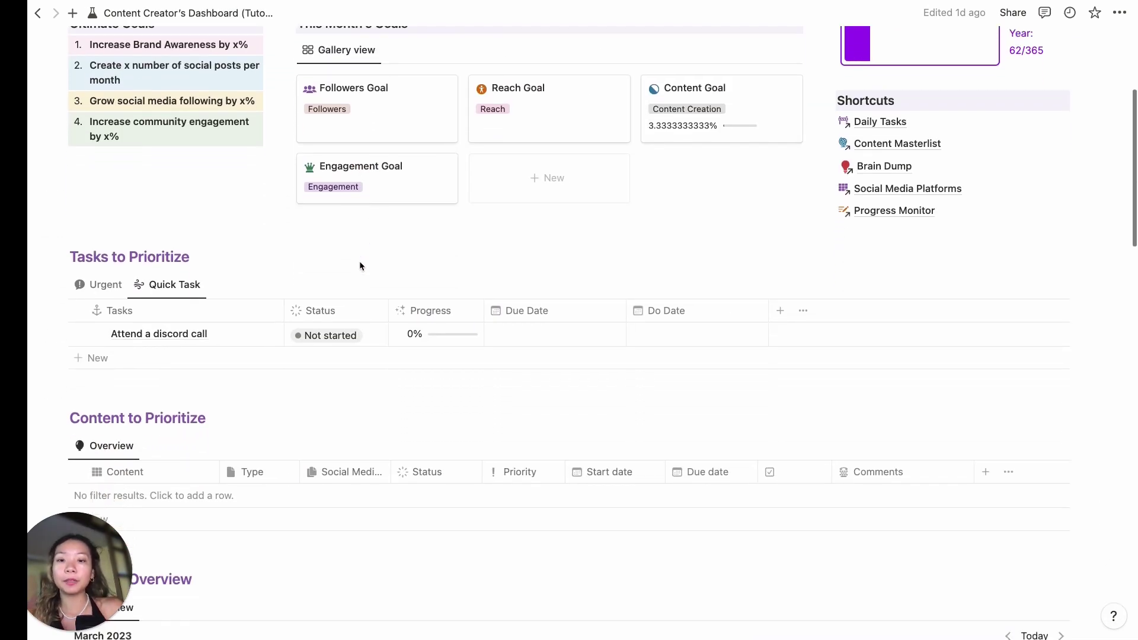
scroll(359, 260, down, 12)
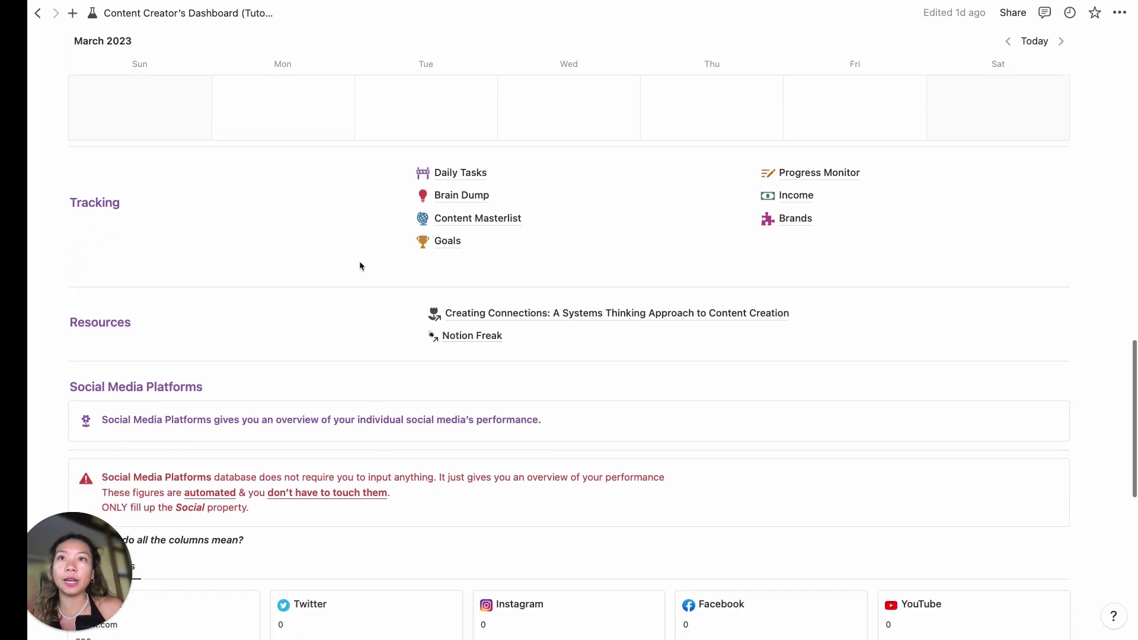
scroll(360, 264, down, 10)
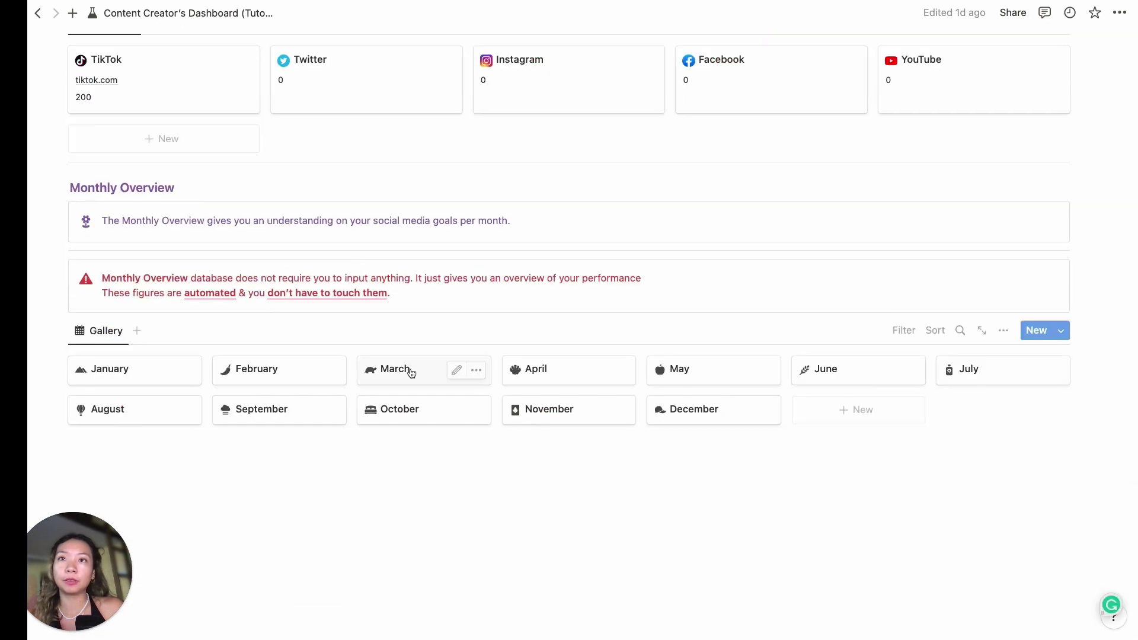
click(410, 371)
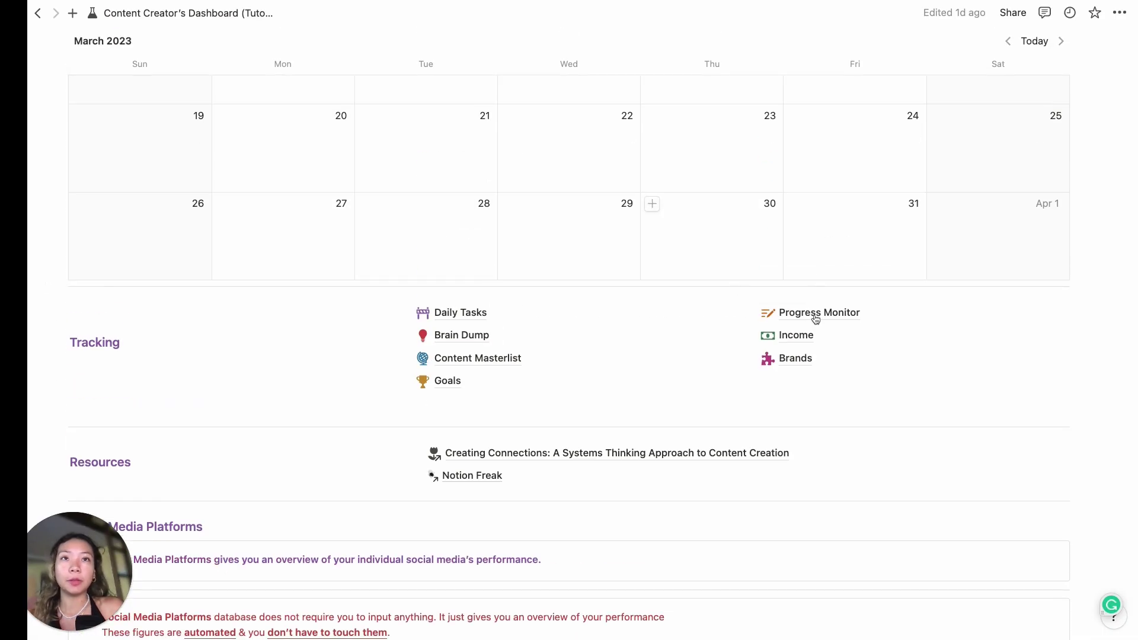
click(795, 358)
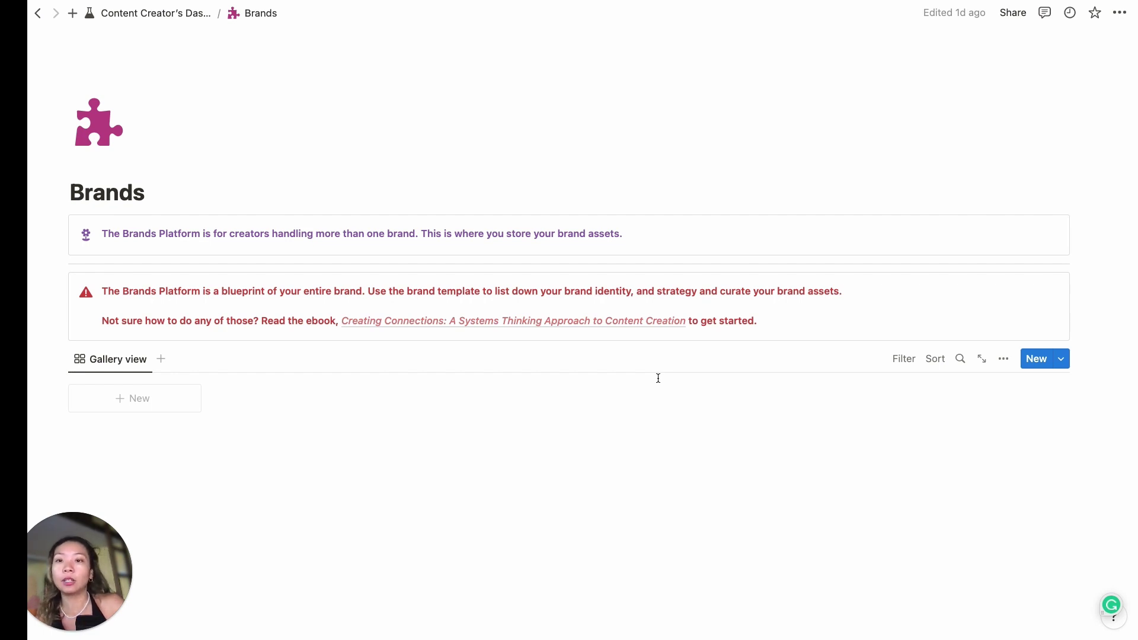
- Add a Brands gallery entry from the Brand Template and view it as a full page
click(177, 401)
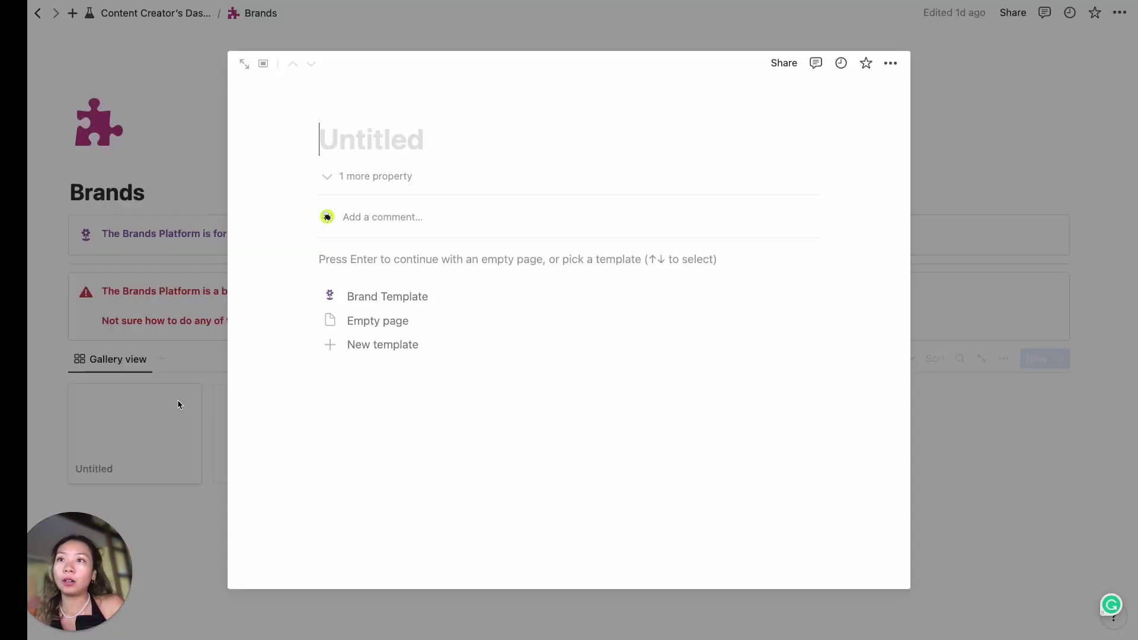
click(396, 298)
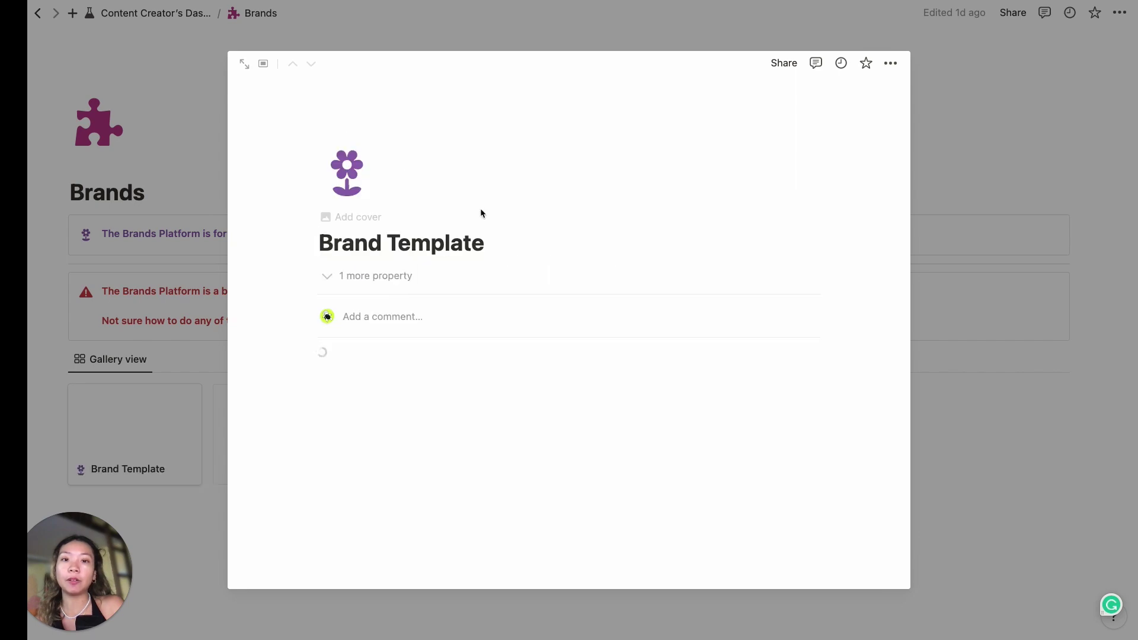
click(244, 64)
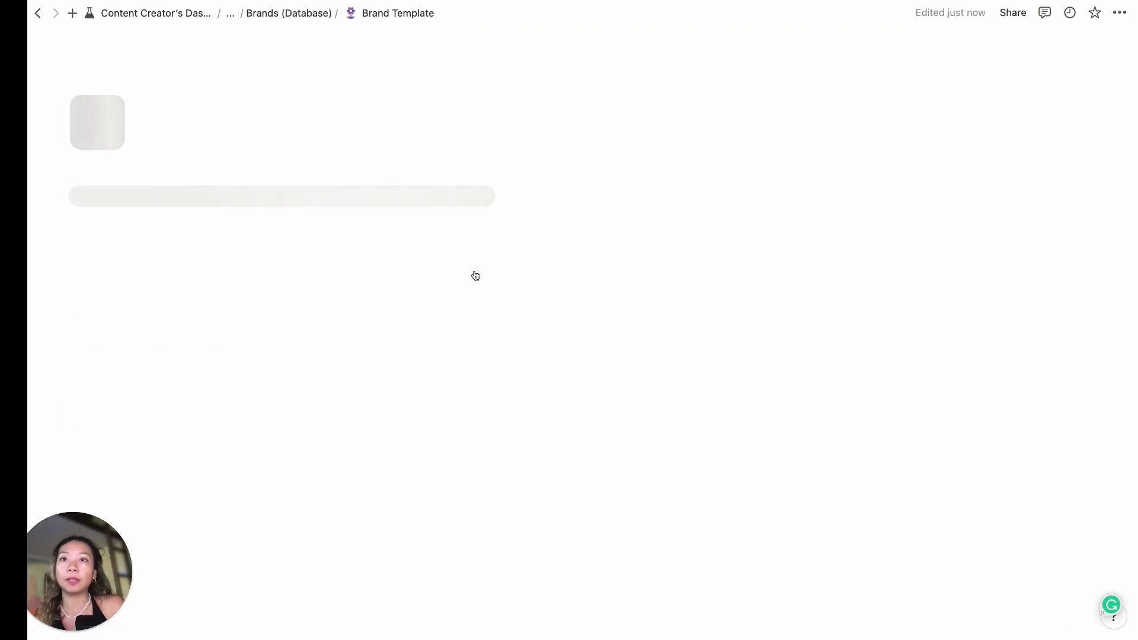
scroll(503, 376, down, 5)
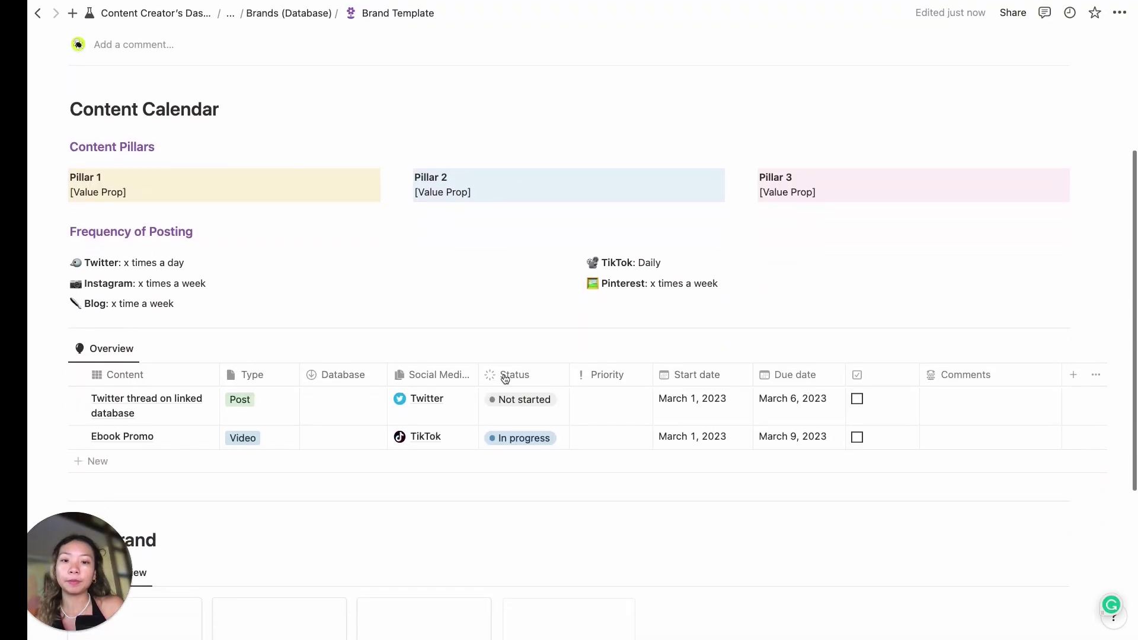
scroll(505, 378, down, 2)
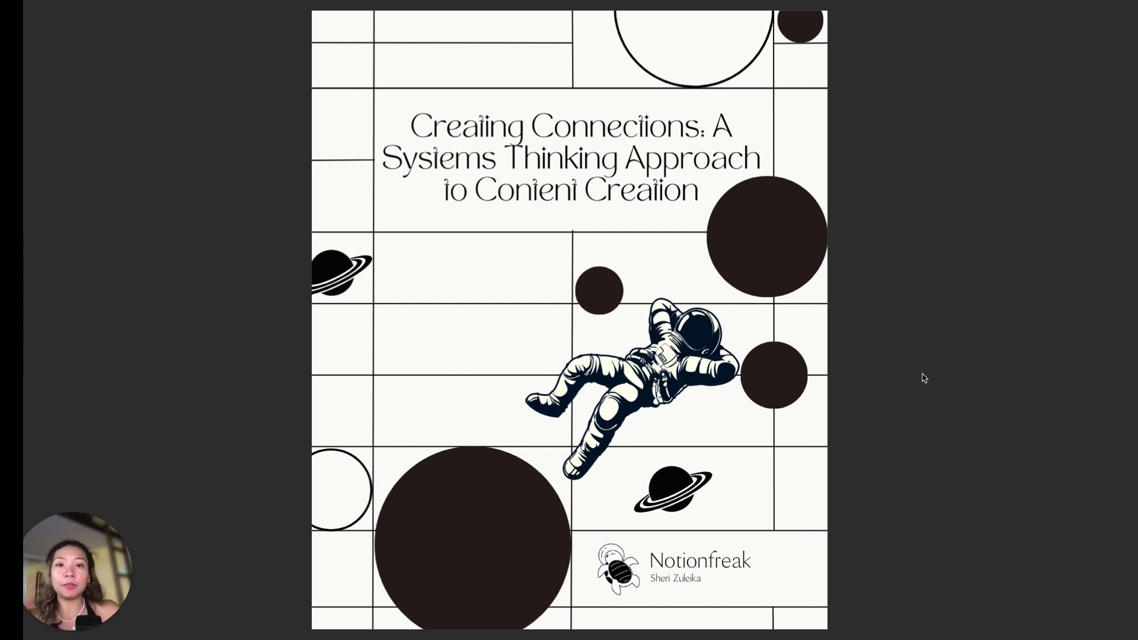
- Page through the Creating Connections ebook from its cover past the Contents to later spreads
scroll(997, 386, down, 2)
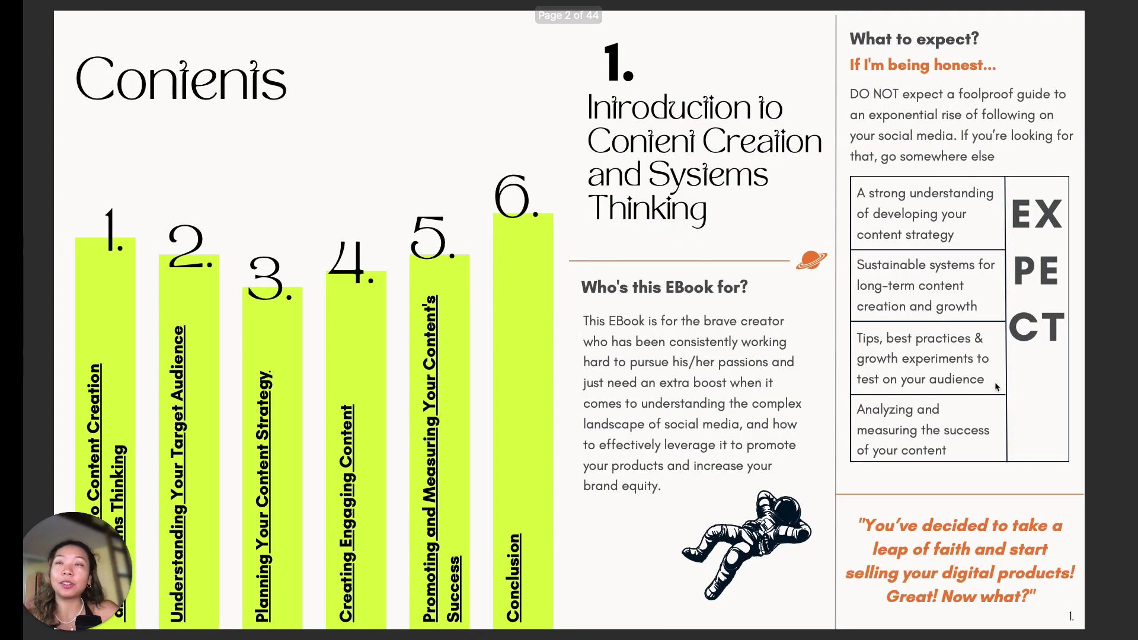
scroll(997, 386, down, 2)
scroll(995, 382, down, 20)
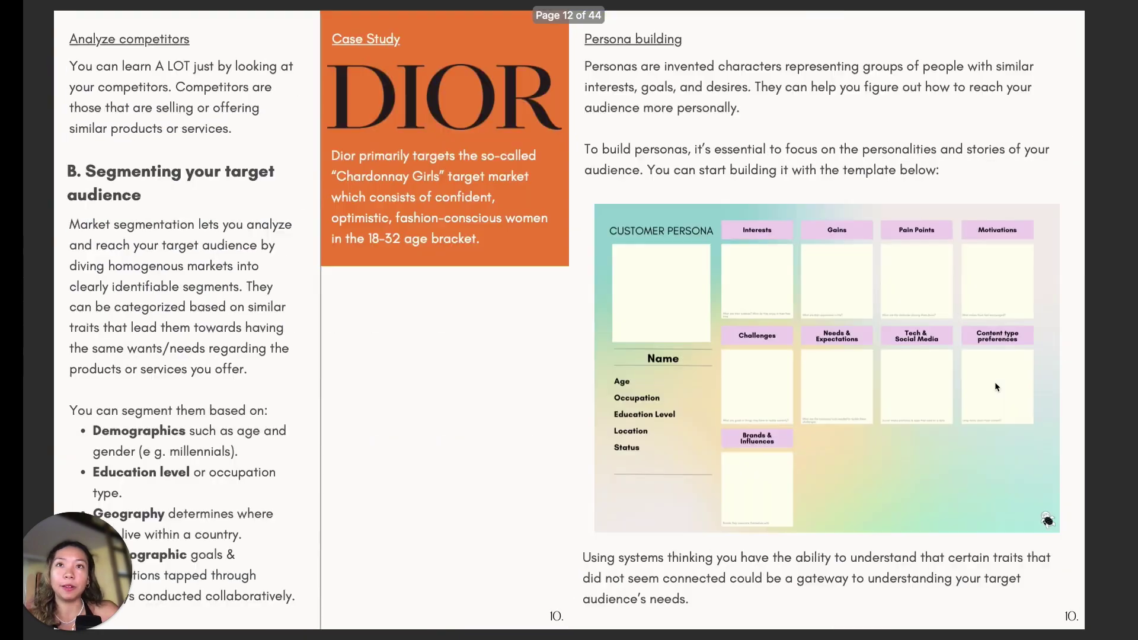
scroll(995, 382, down, 20)
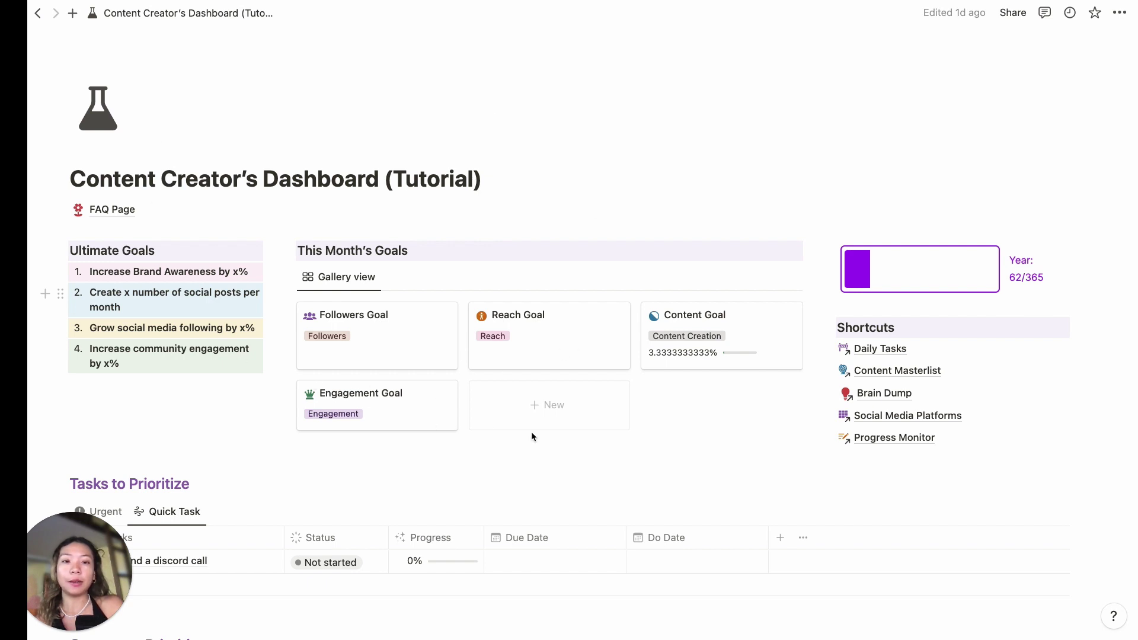
- Scroll through the dashboard's Tracking, Resources and Social Media Platforms sections
scroll(534, 435, down, 1)
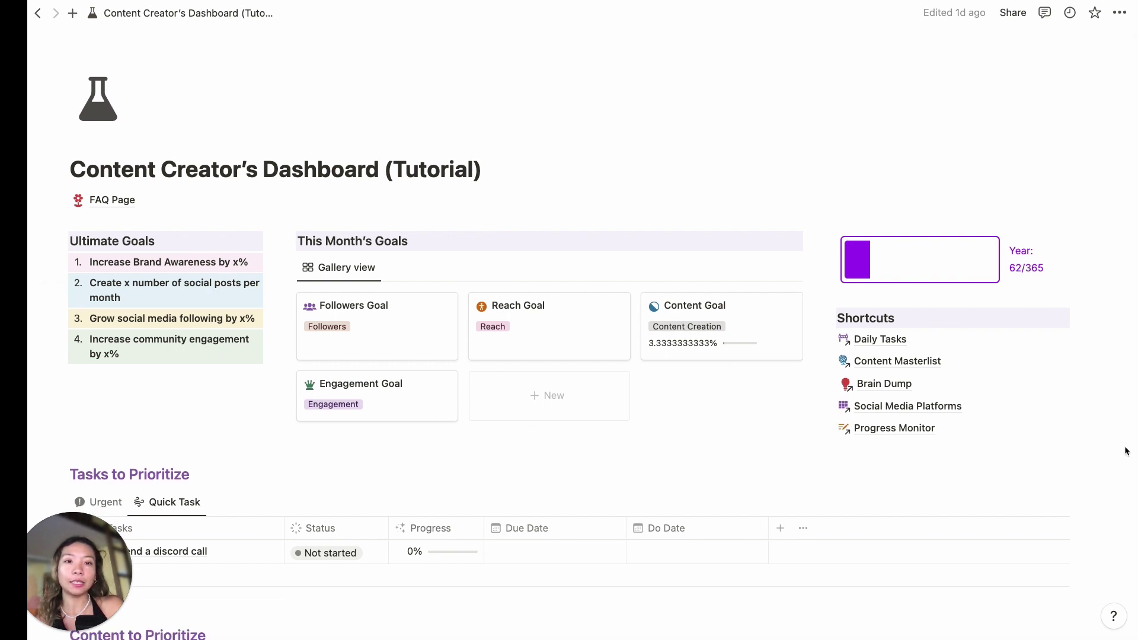
scroll(888, 341, down, 5)
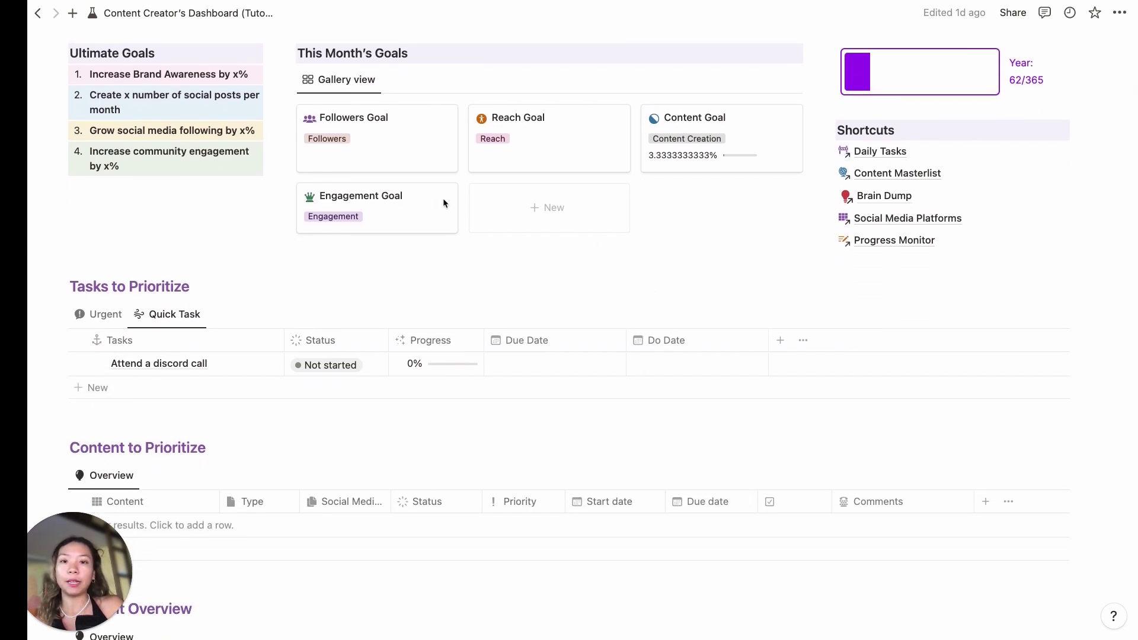
scroll(478, 248, down, 8)
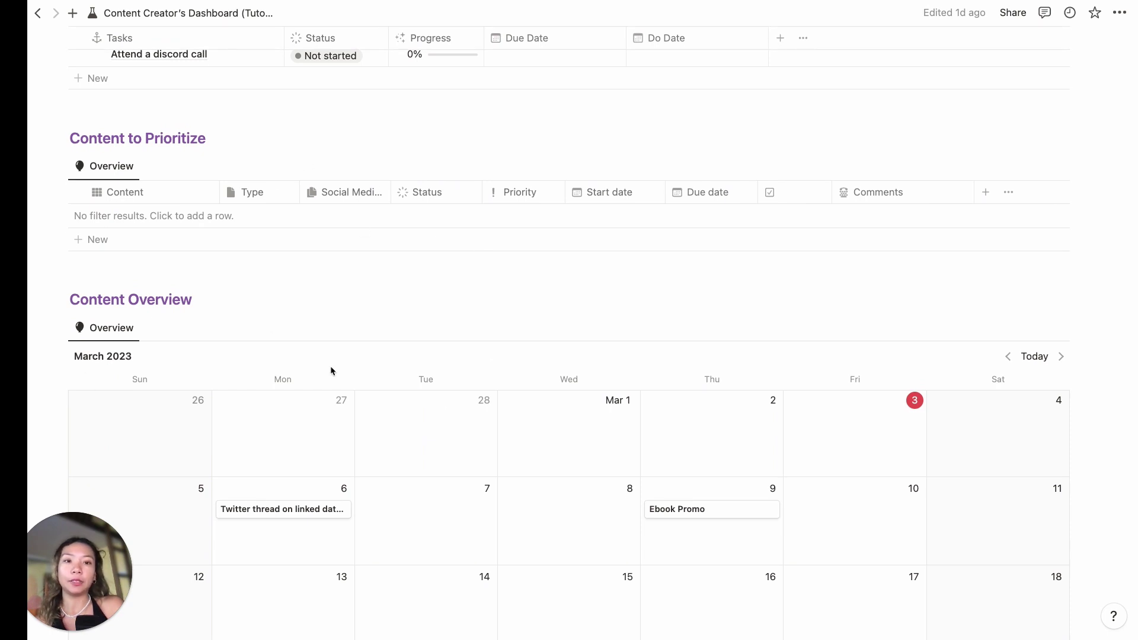
scroll(331, 371, down, 8)
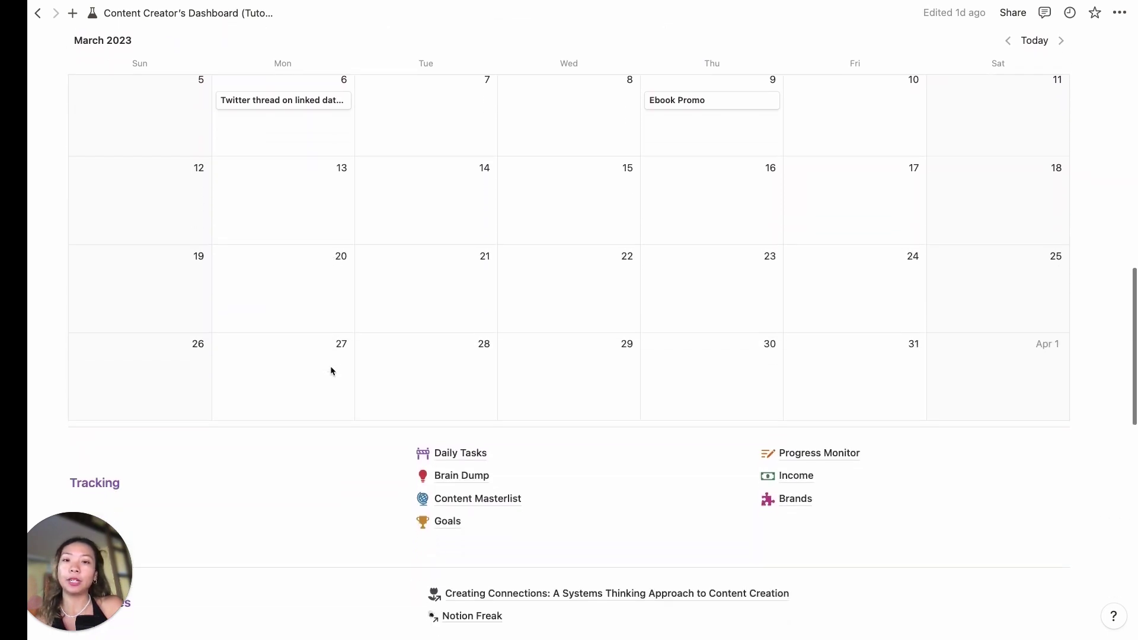
scroll(331, 371, down, 3)
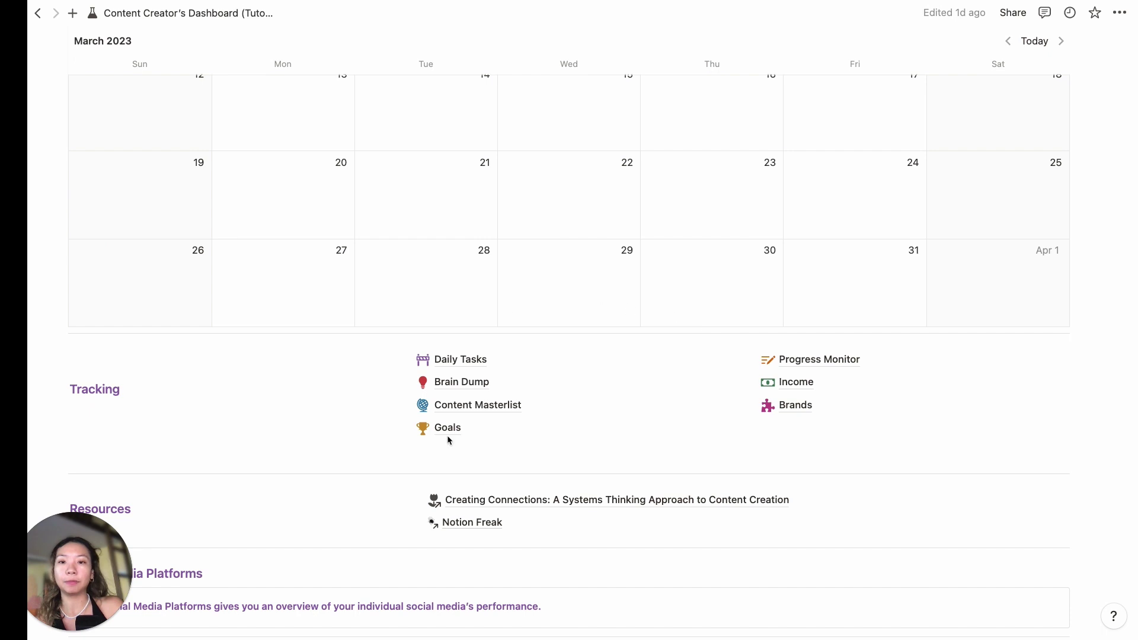
scroll(521, 504, down, 6)
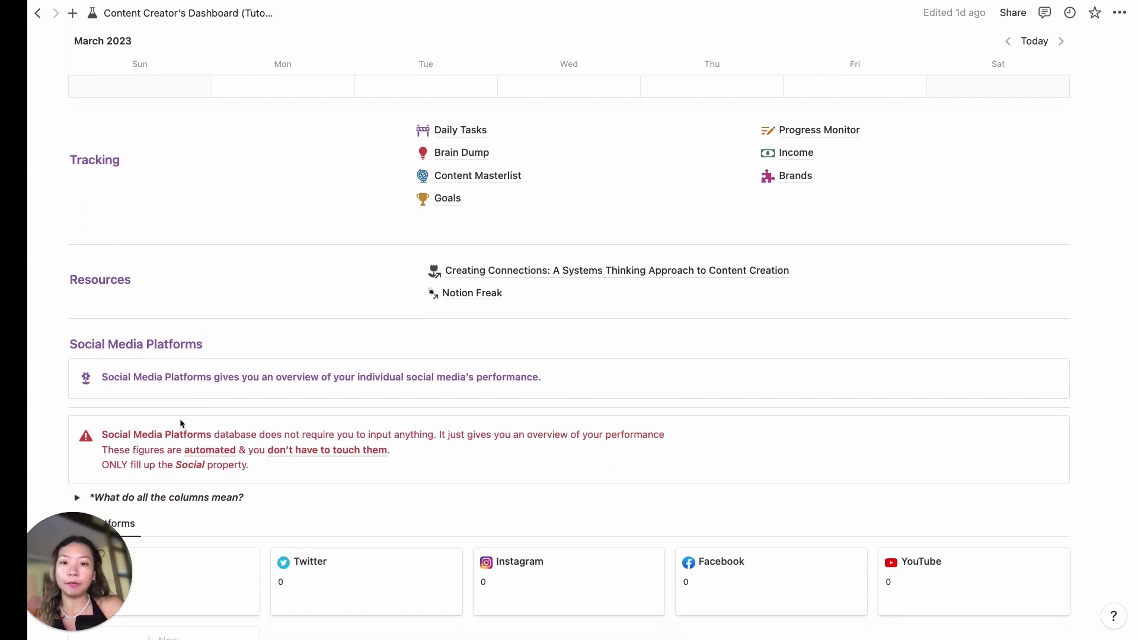
scroll(231, 225, down, 2)
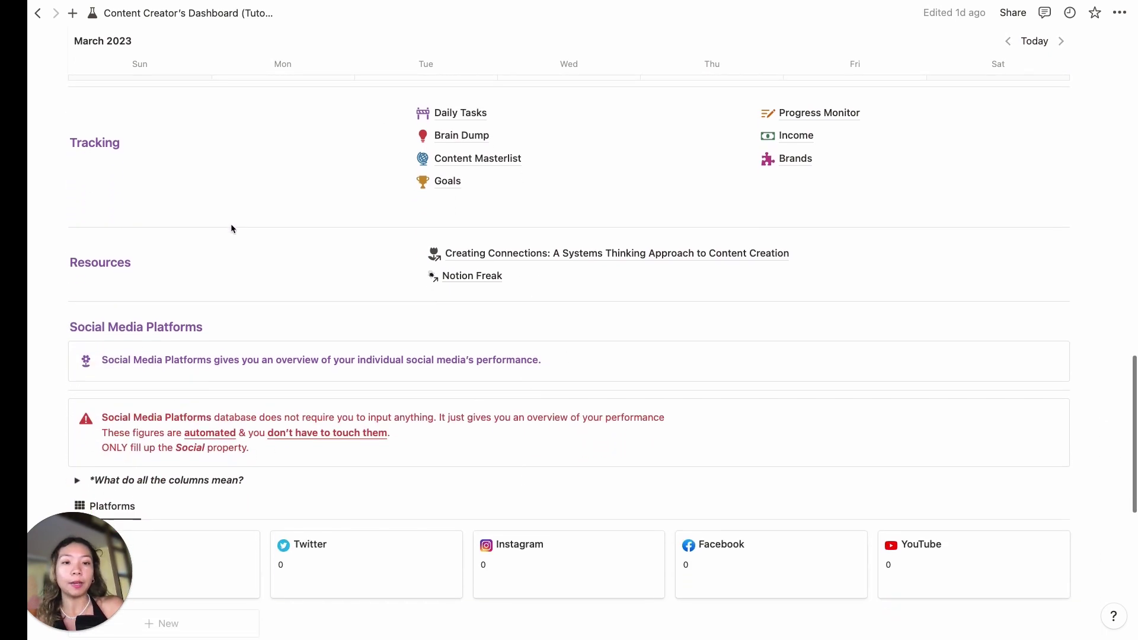
scroll(232, 229, down, 4)
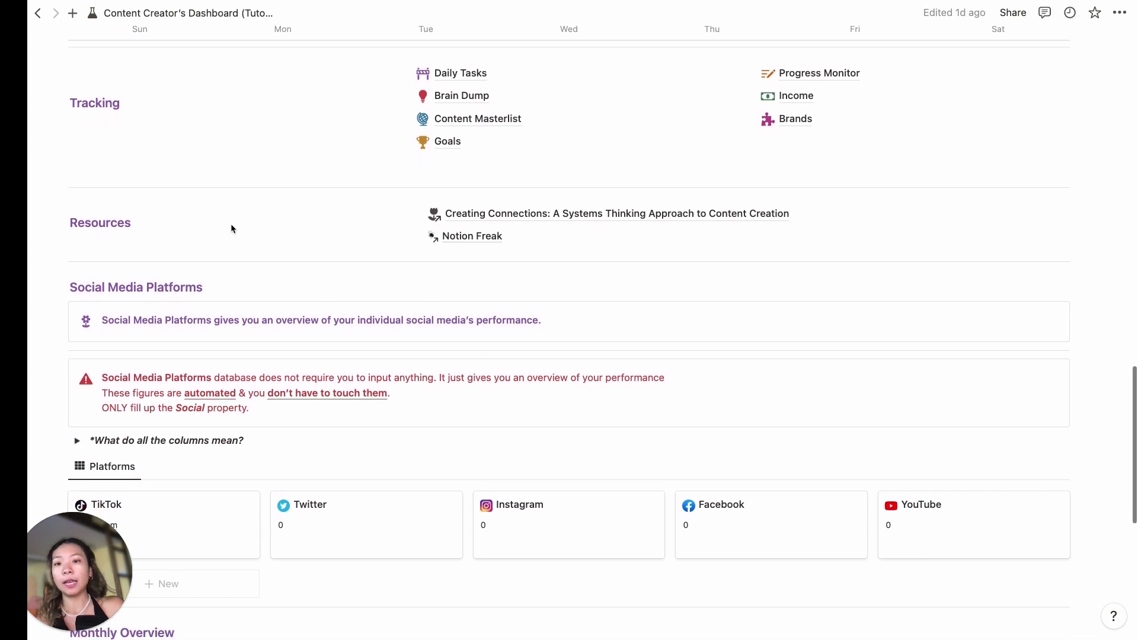
scroll(231, 229, down, 6)
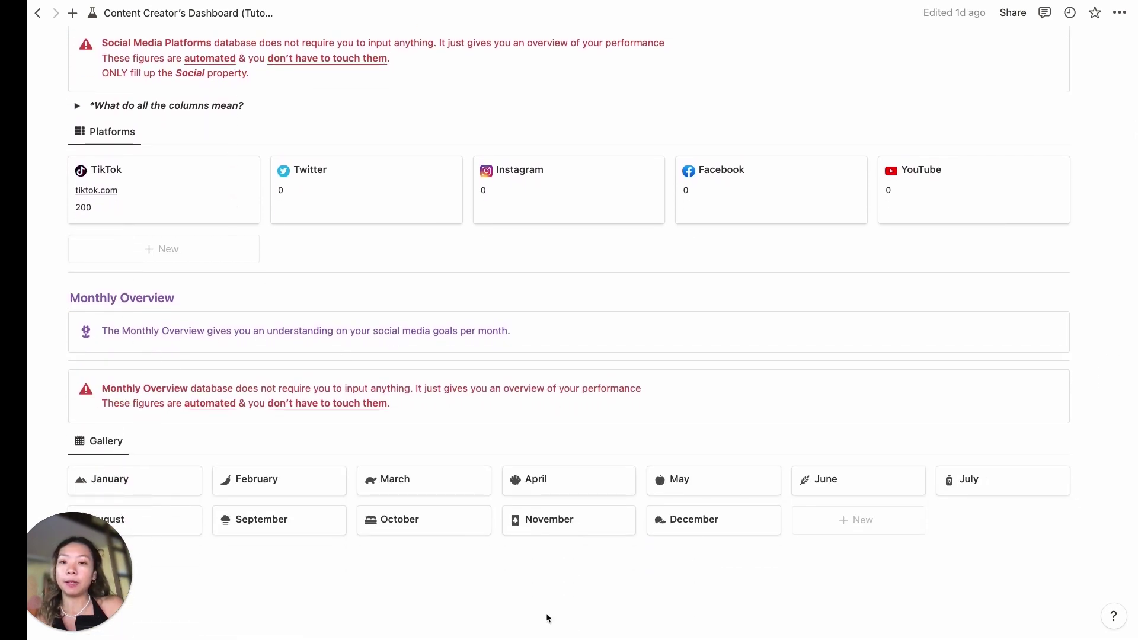
scroll(501, 302, up, 15)
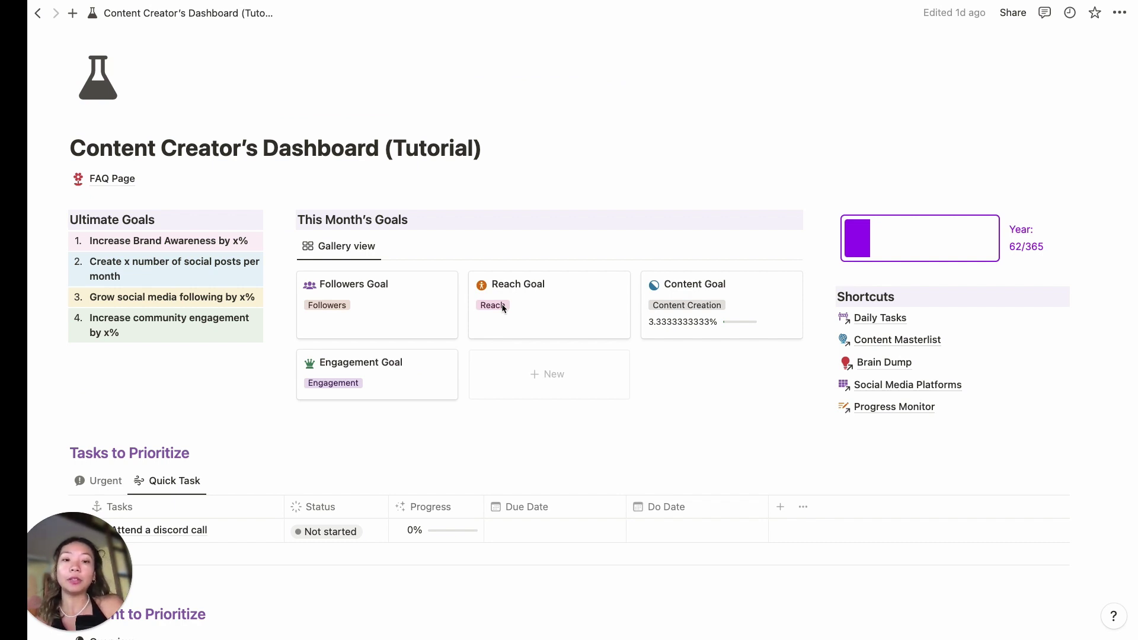
scroll(469, 533, down, 15)
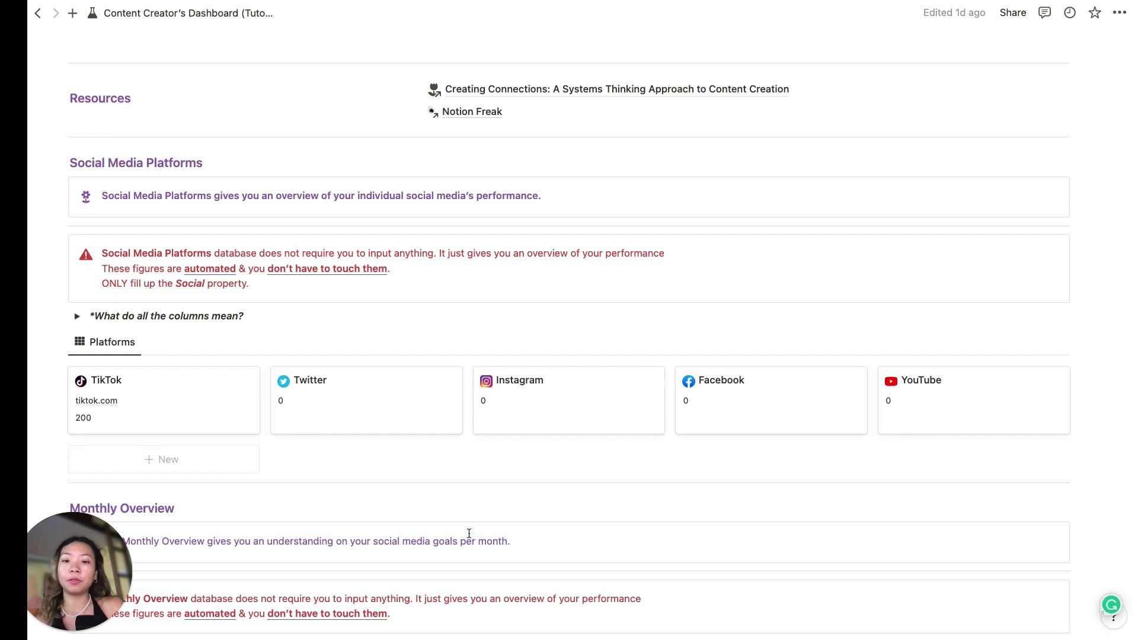
scroll(469, 533, down, 1)
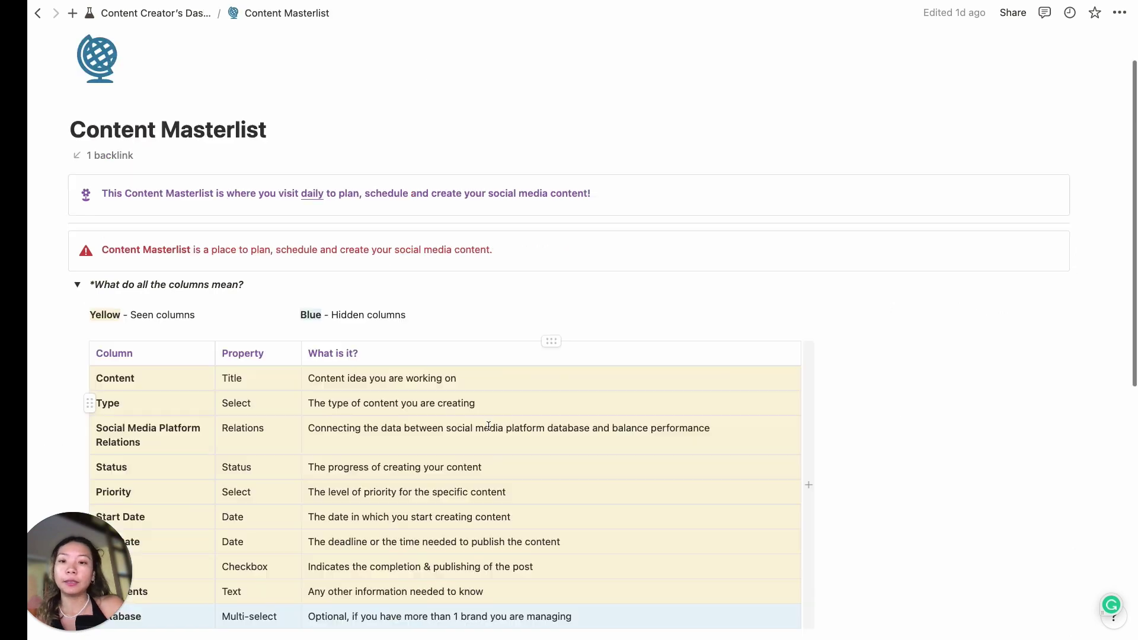
- Add a 'Pin on pinterest' row of type Post to the Content Strategy table
scroll(488, 427, down, 5)
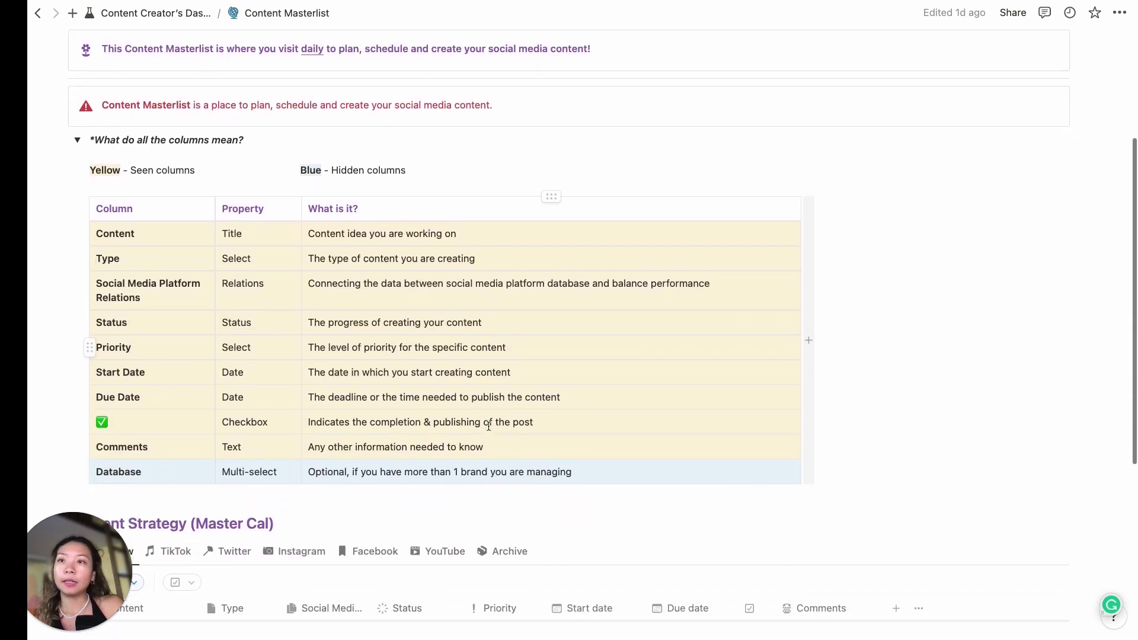
scroll(489, 426, down, 5)
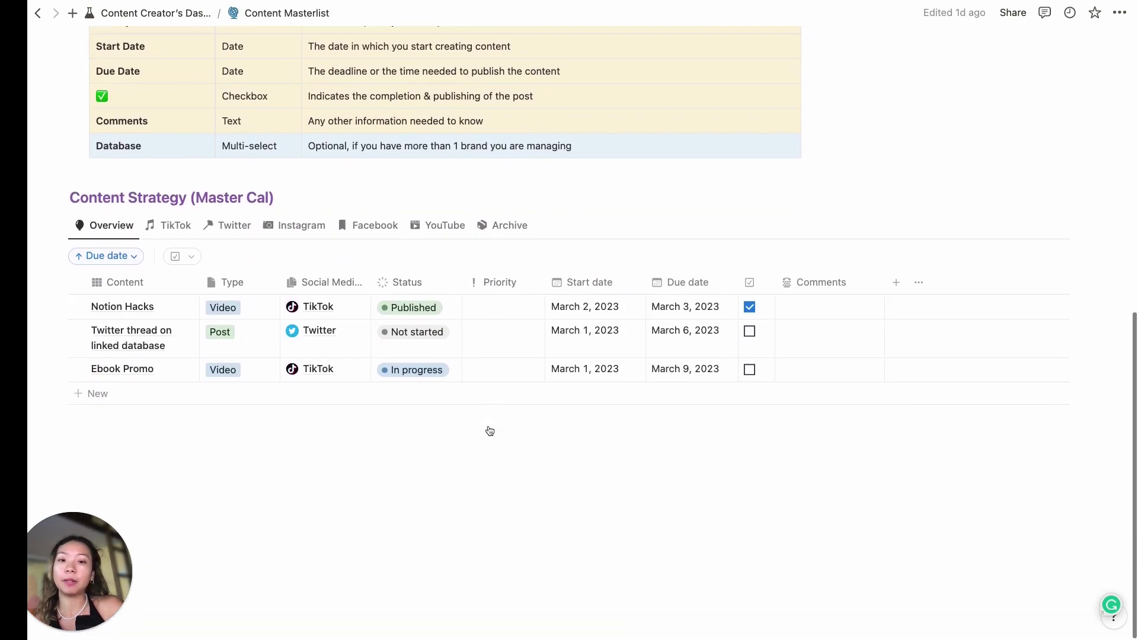
click(112, 393)
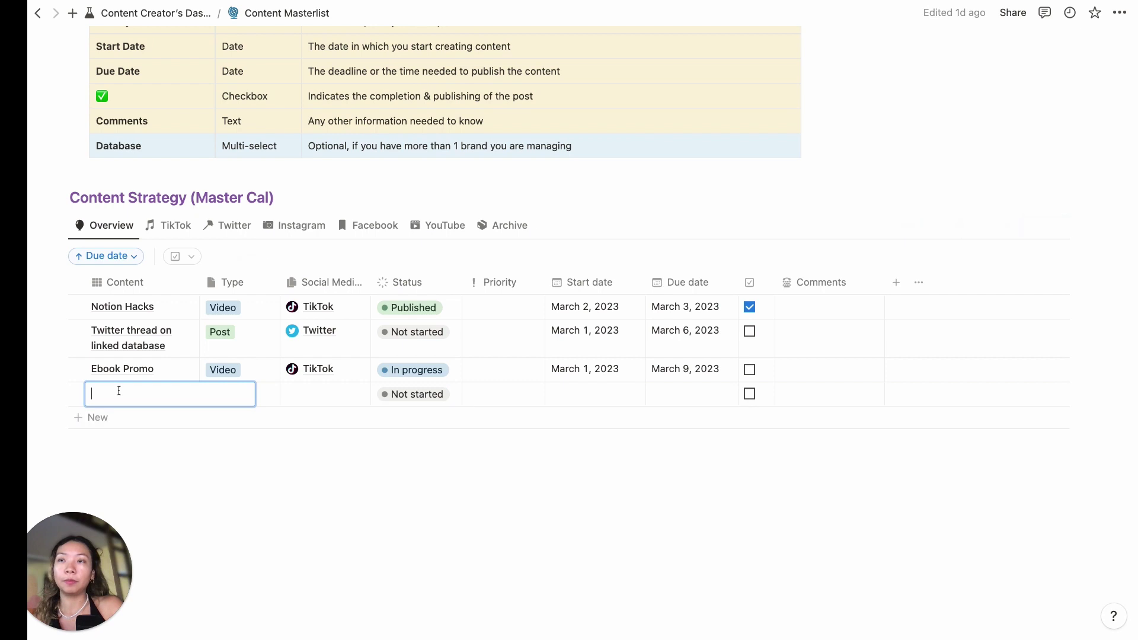
key(Escape)
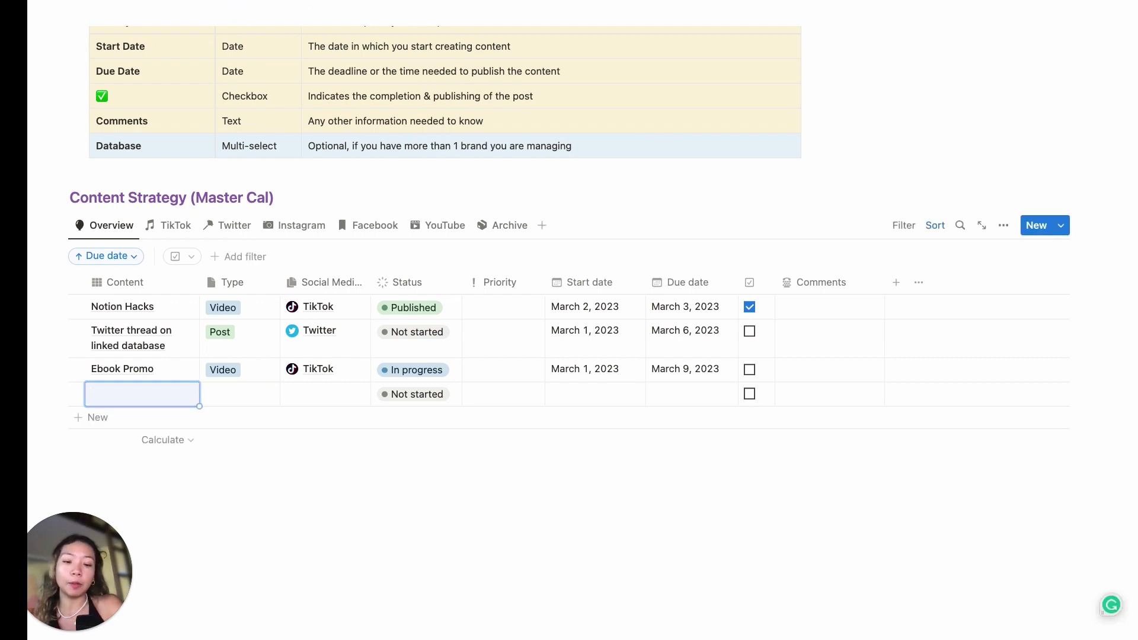
text(Pin on pinterest)
key(Tab)
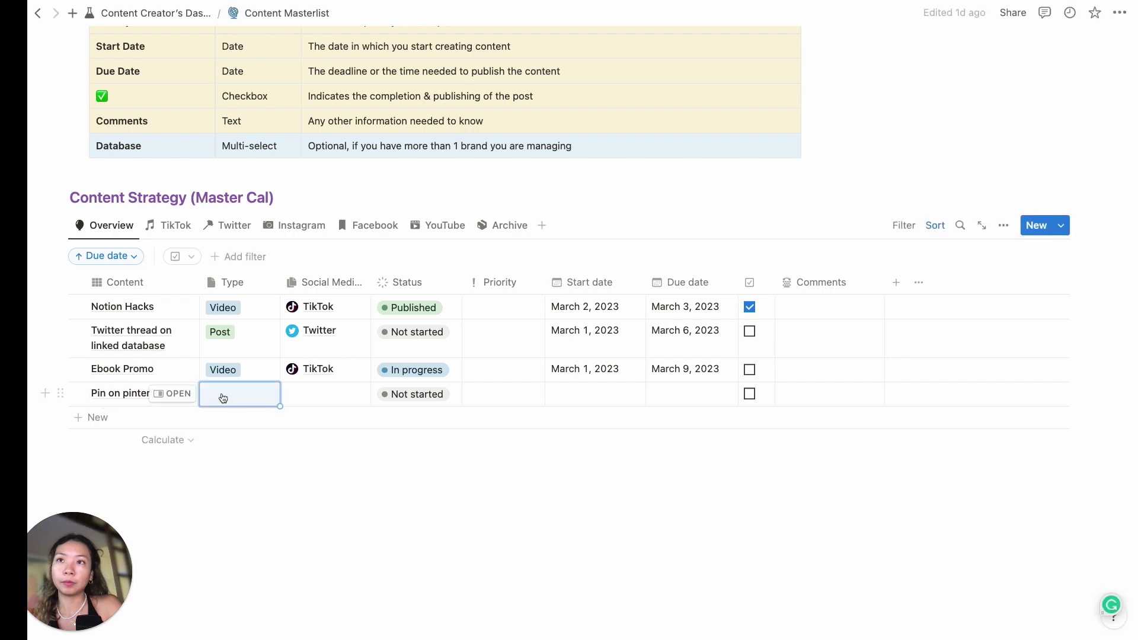
click(223, 398)
click(242, 539)
- Link the row to a newly created Pinterest platform page and open that page
click(330, 392)
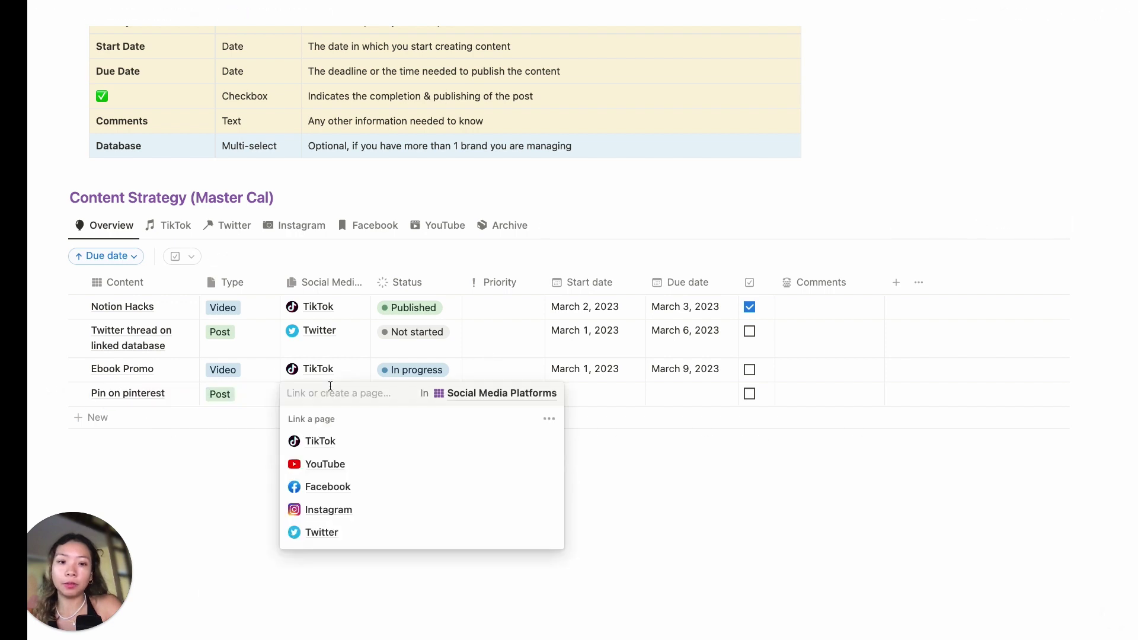
text(Pinterest)
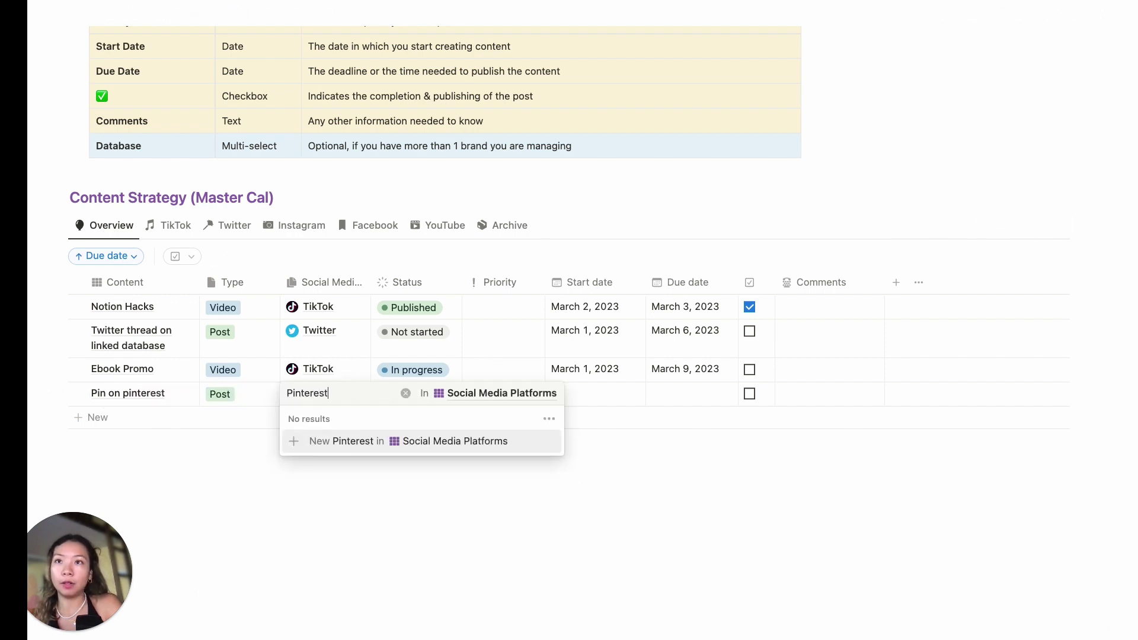
key(Return)
click(323, 440)
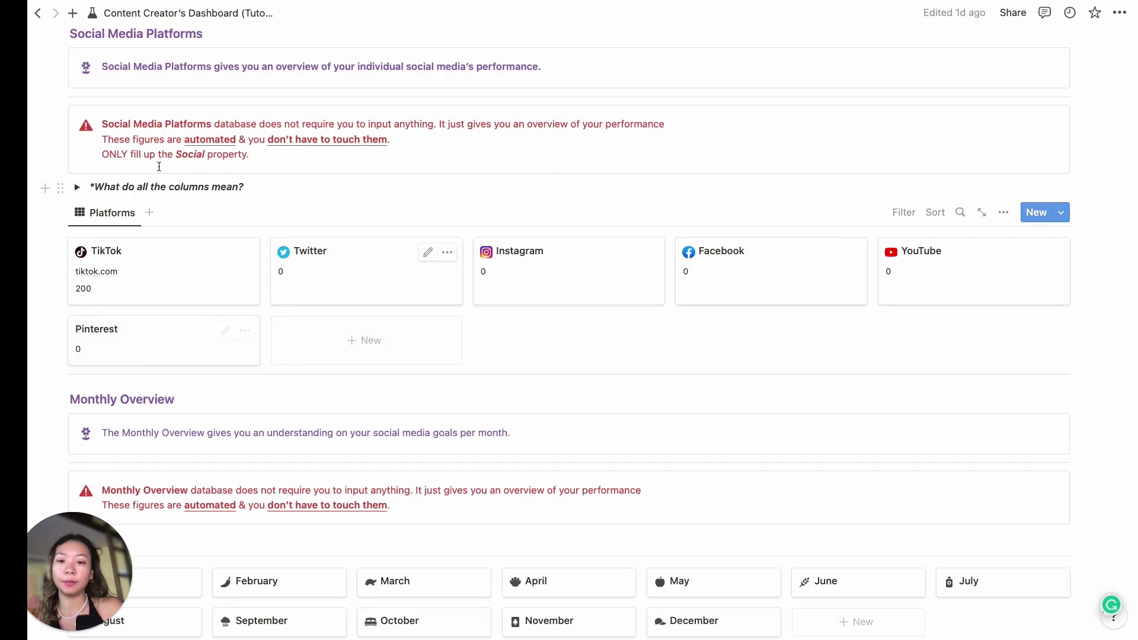
scroll(866, 198, up, 5)
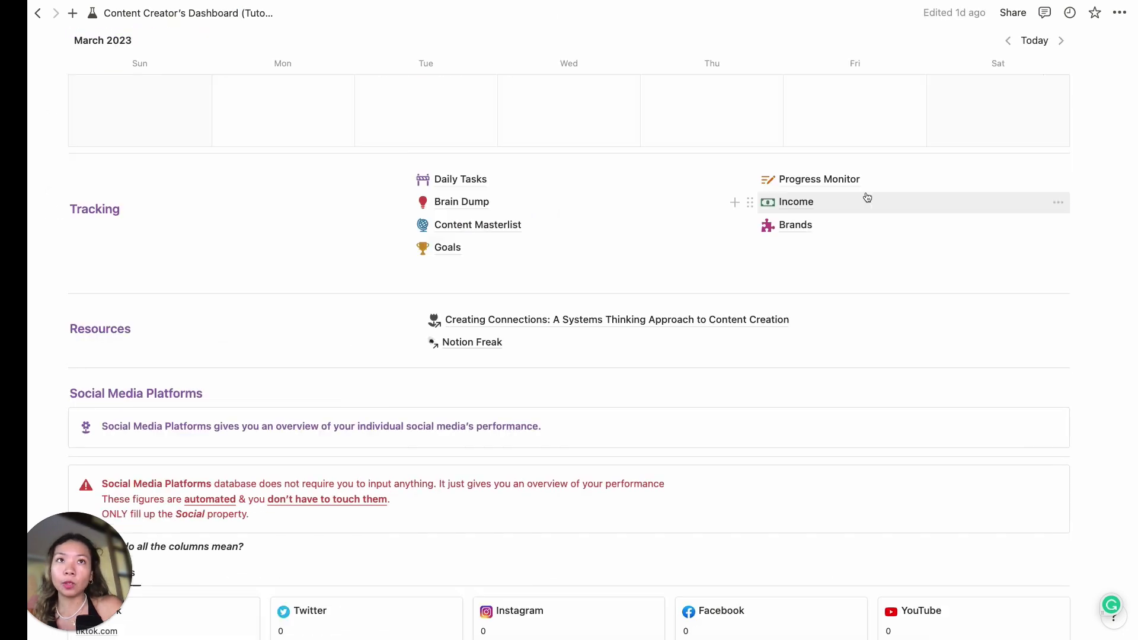
- Open the Progress Monitor page and scroll to the Balance Performance table
click(851, 180)
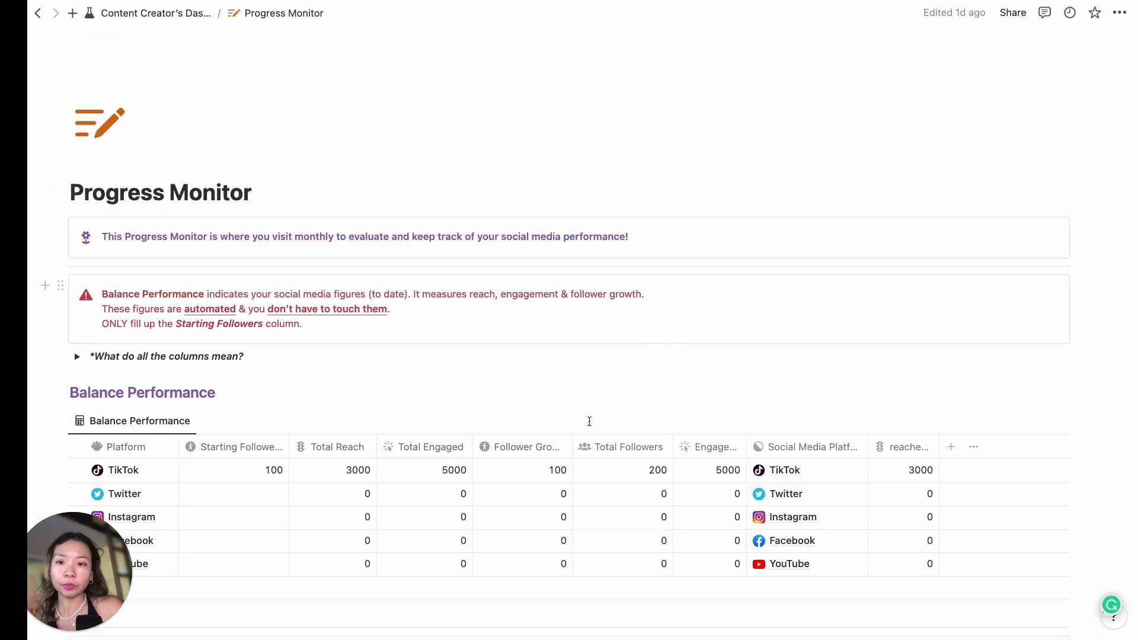
scroll(578, 438, down, 3)
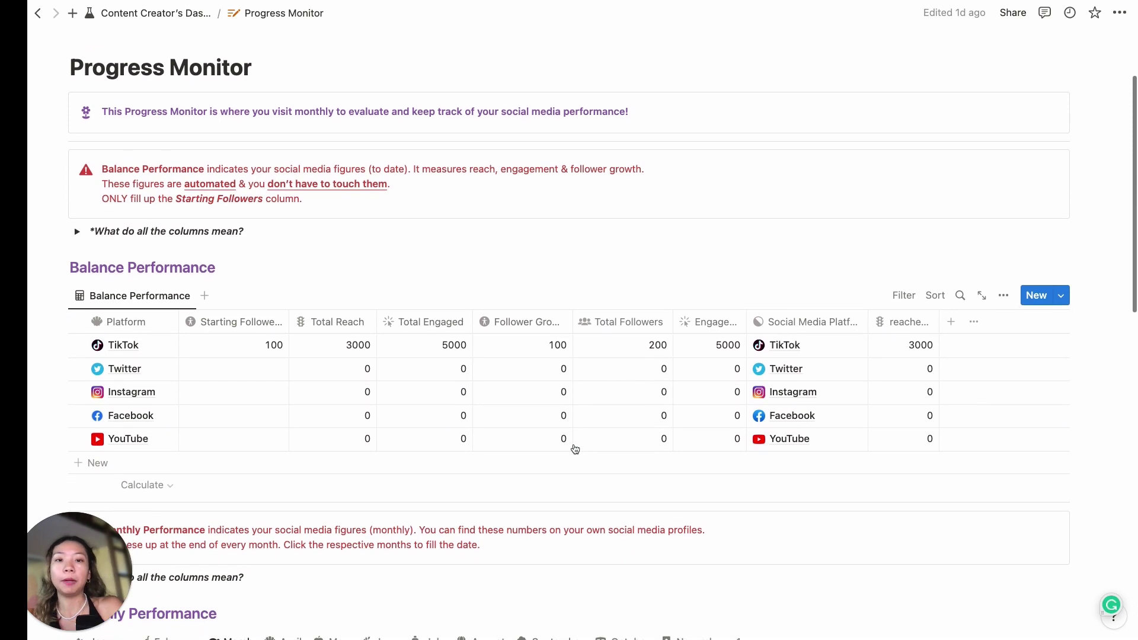
scroll(575, 449, down, 2)
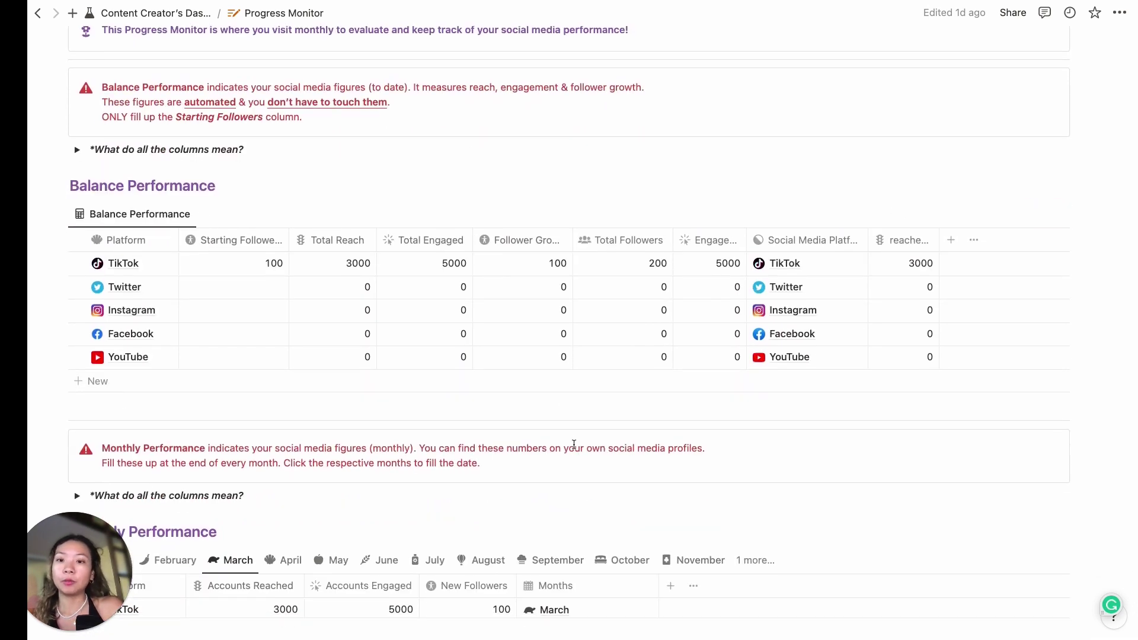
scroll(331, 359, down, 3)
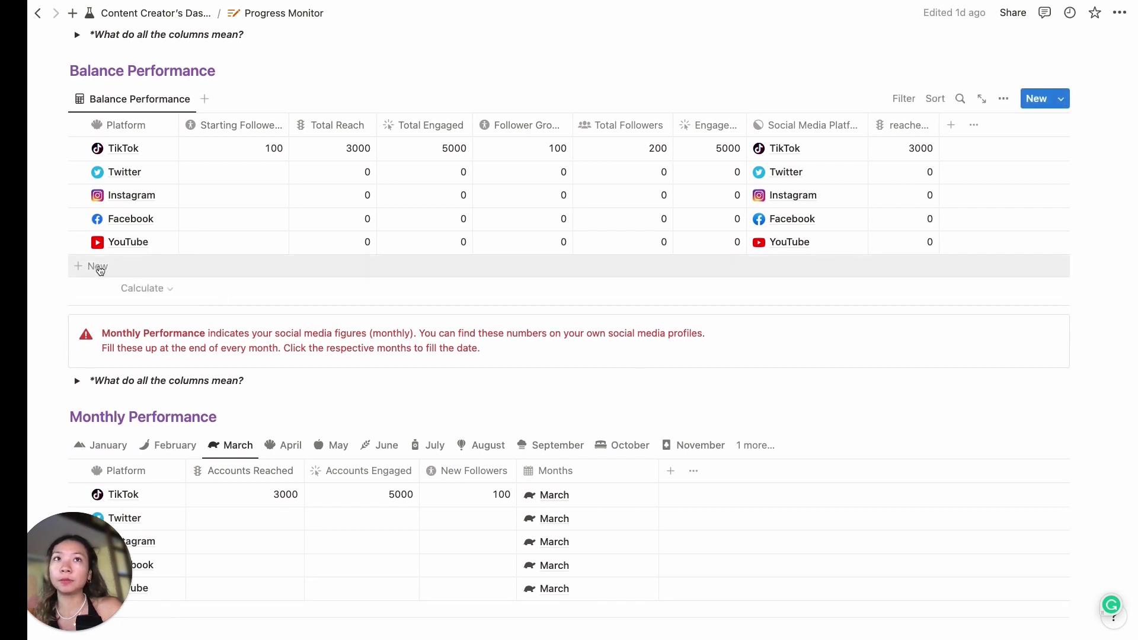
- Add a Pinterest row to Balance Performance linked to the Pinterest platform
click(100, 267)
text(Pinterest)
click(806, 266)
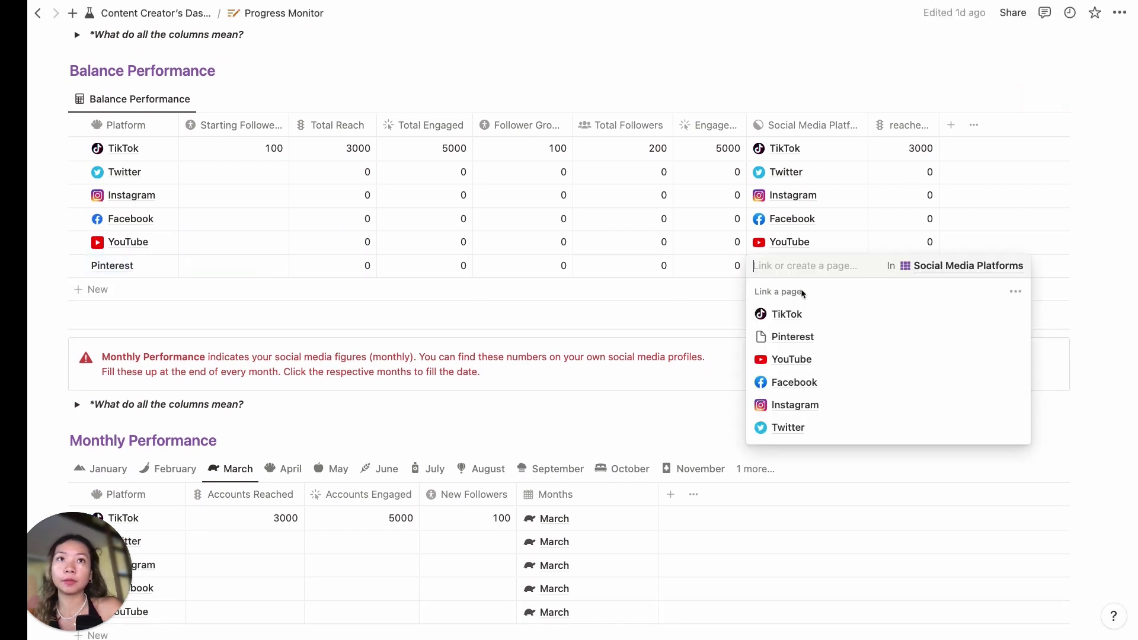
click(794, 335)
scroll(690, 364, down, 3)
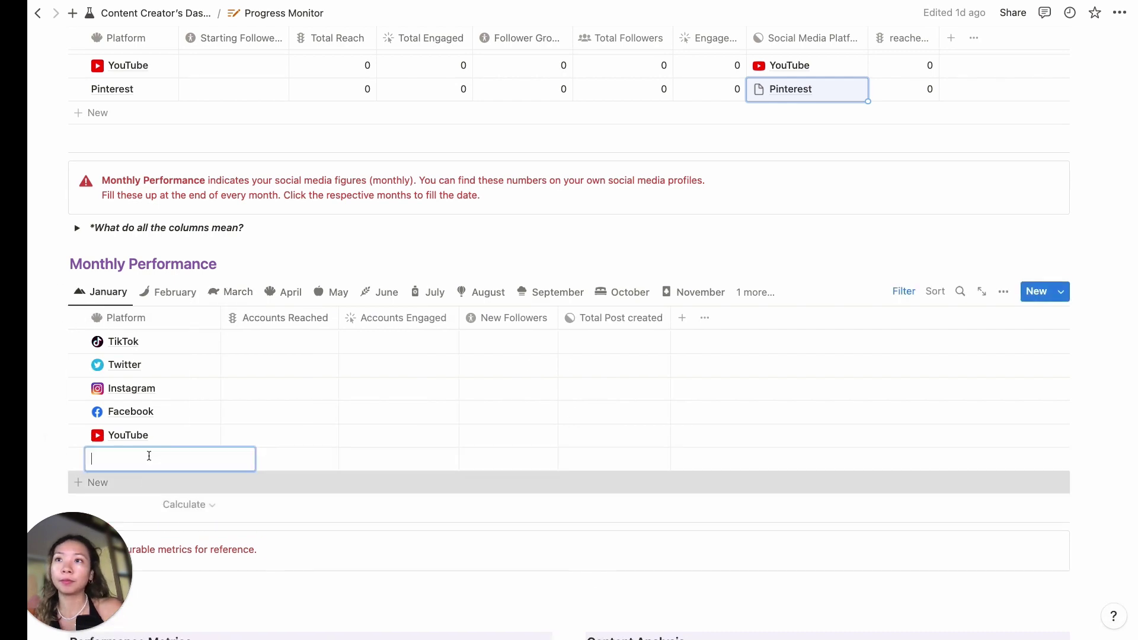
text(Pinterest)
click(176, 292)
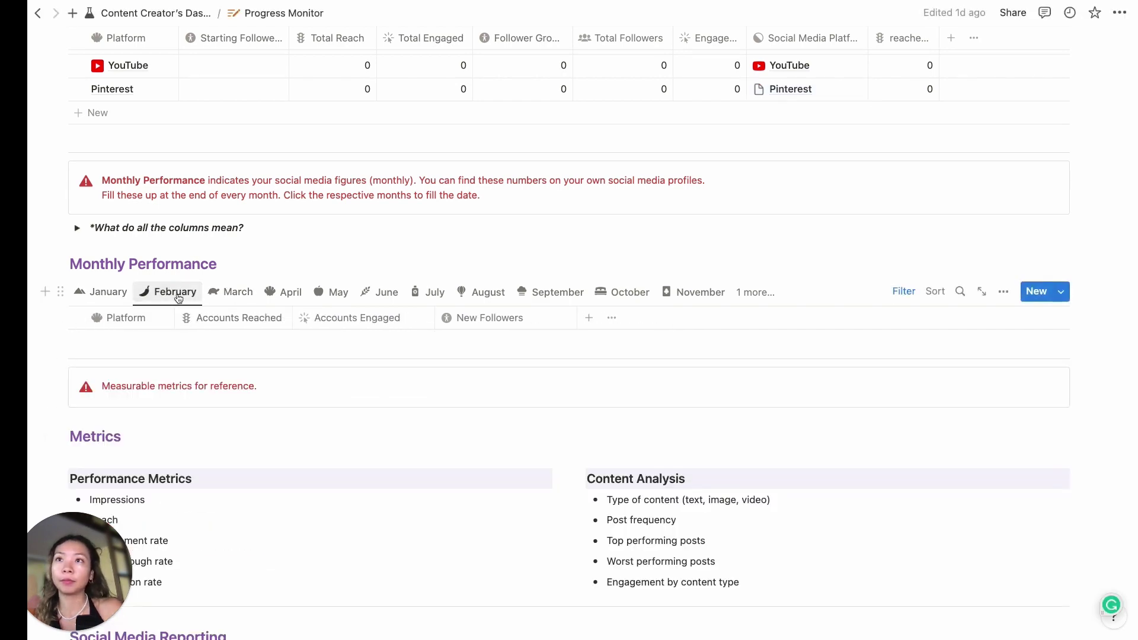